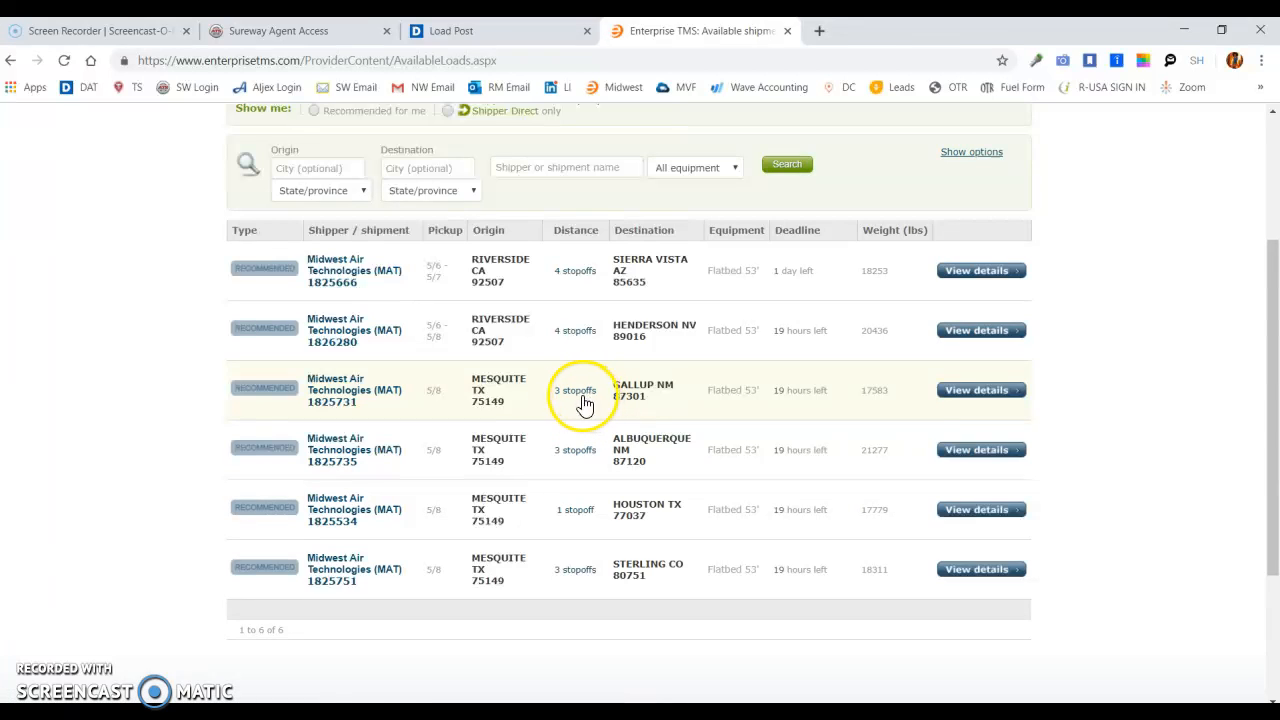
# - Review the stopoffs and destination in the Mesquite TX to Gallup NM shipment's details, and return to the available loads list
pyautogui.click(581, 402)
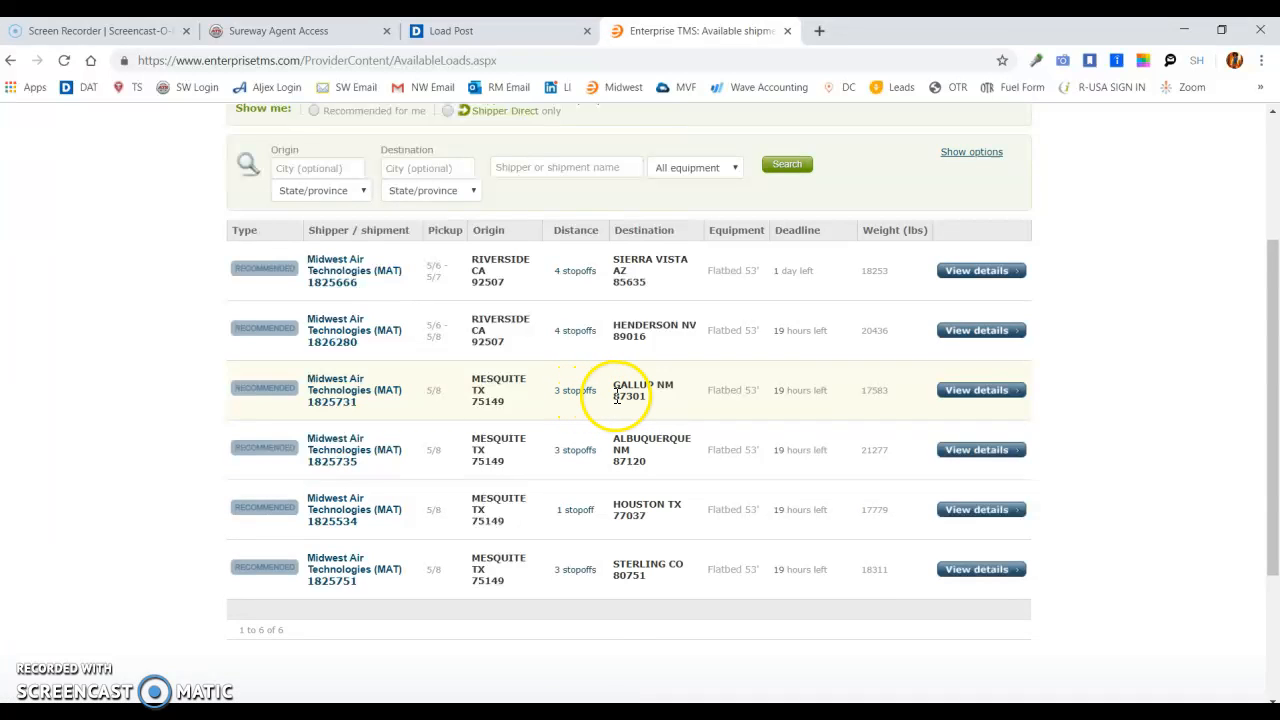
pyautogui.click(964, 392)
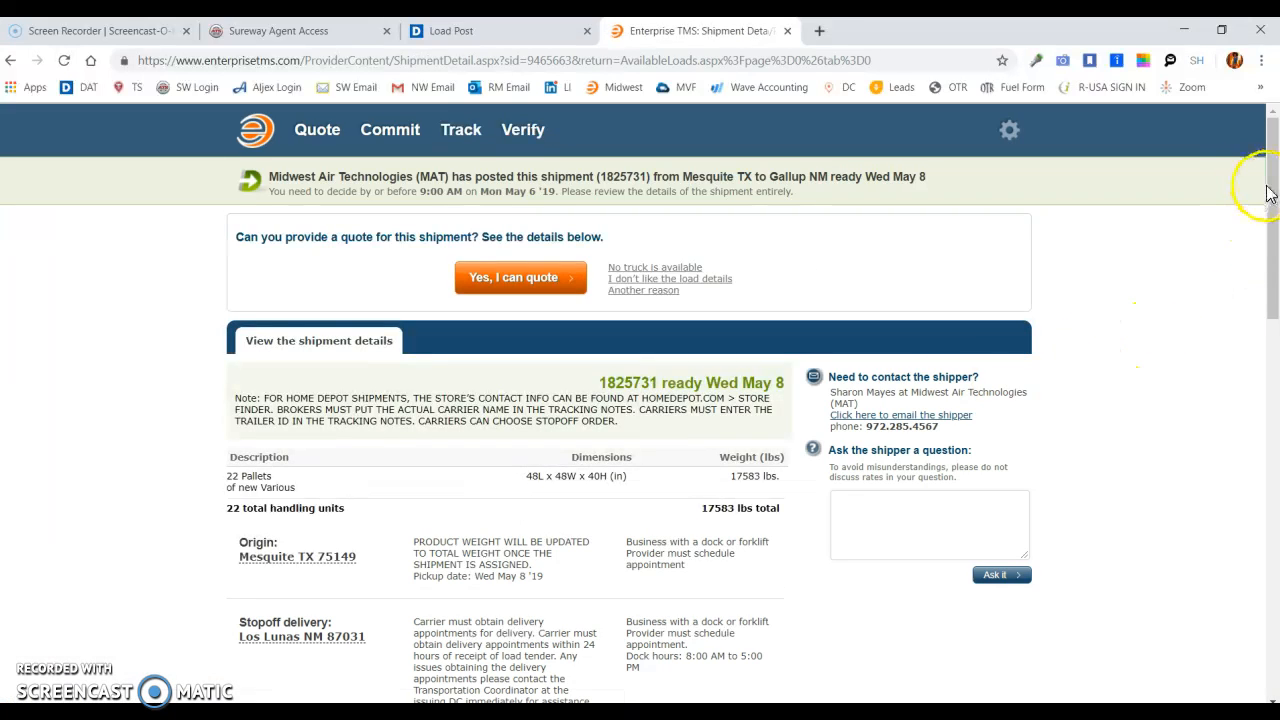
pyautogui.moveTo(1275, 196); pyautogui.dragTo(1275, 290)
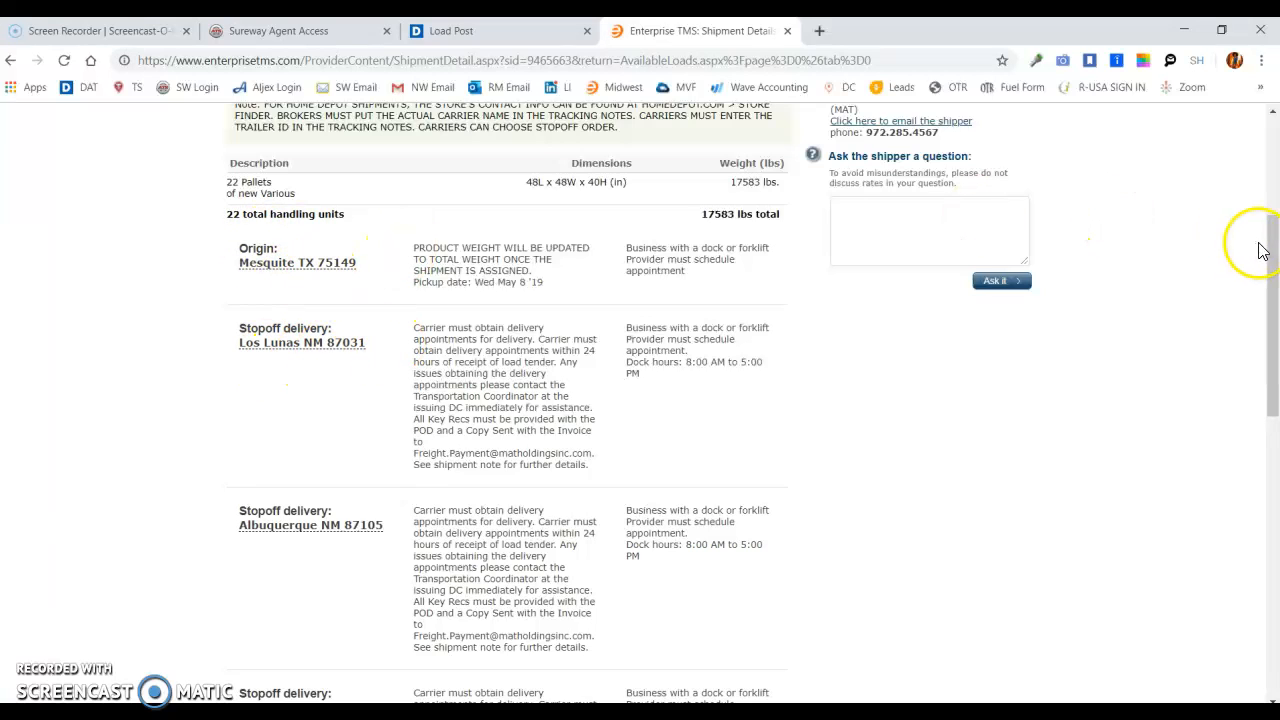
pyautogui.moveTo(1275, 252); pyautogui.dragTo(1275, 286)
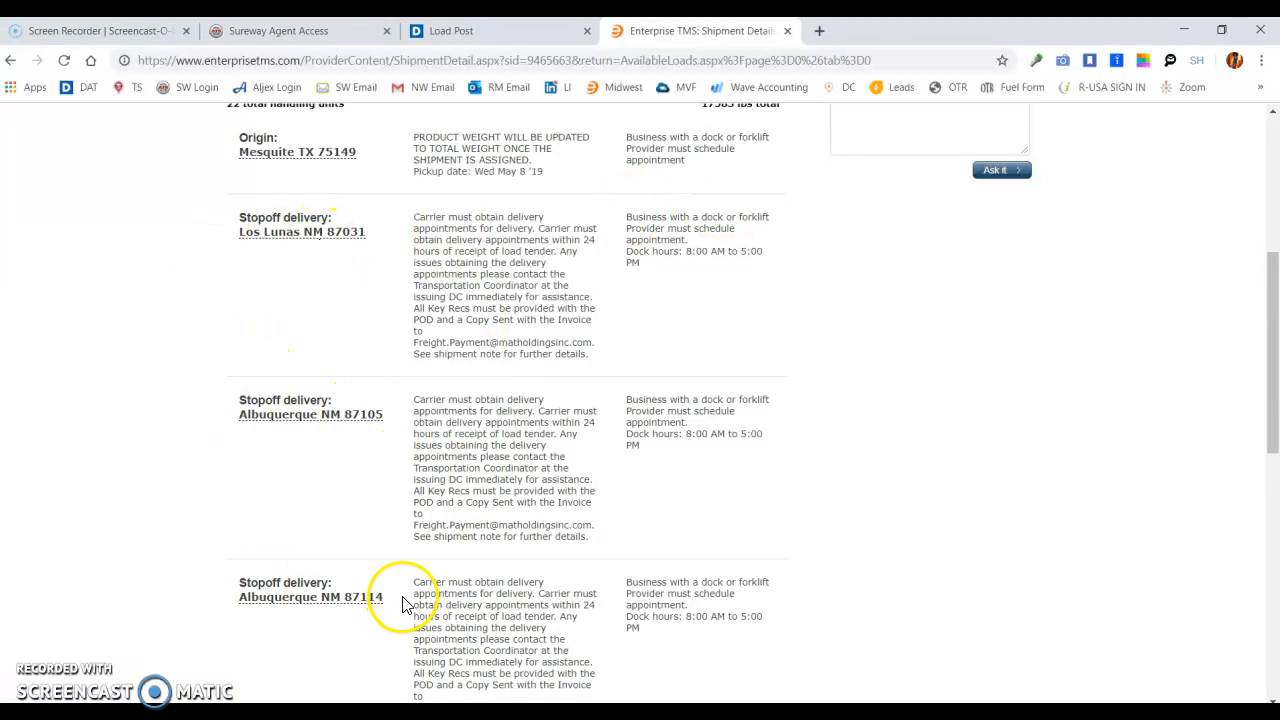
pyautogui.moveTo(1274, 306); pyautogui.dragTo(1270, 440)
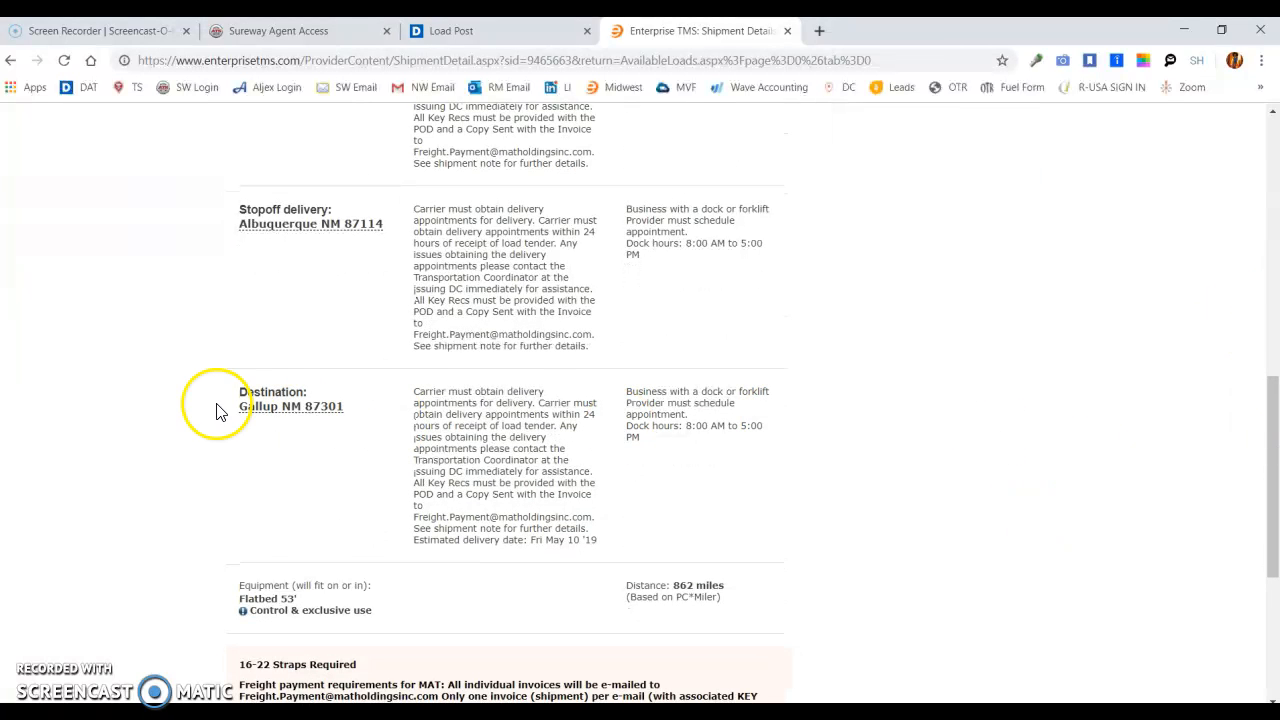
pyautogui.moveTo(307, 415)
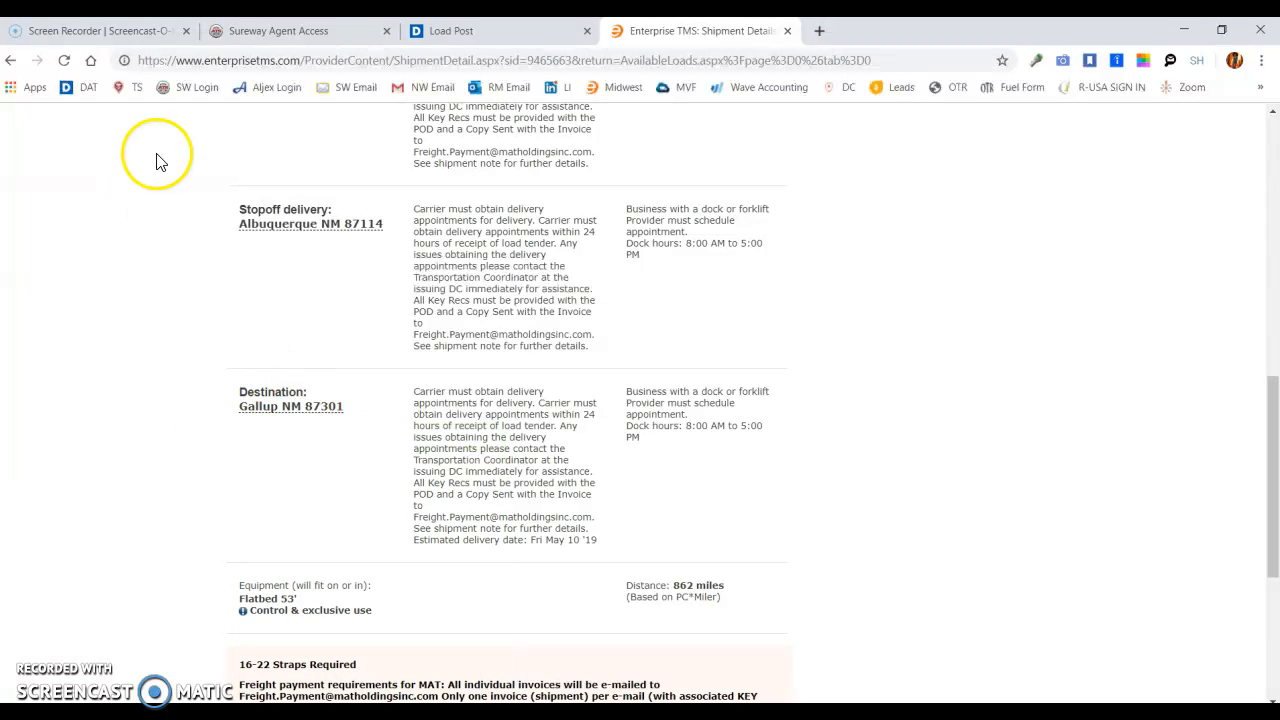
pyautogui.click(10, 60)
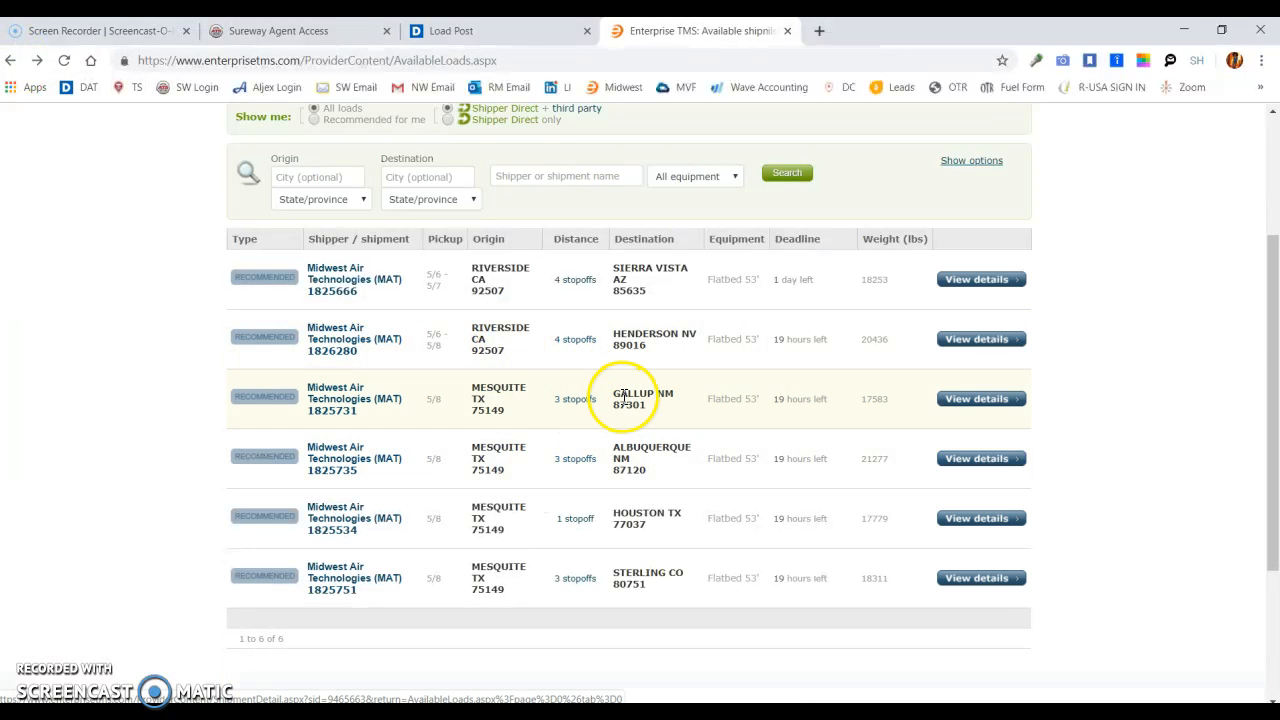
# - Reopen the Mesquite to Gallup shipment's details, and in DAT Power set the load post's origin to Mesquite, TX (75149)
pyautogui.click(977, 401)
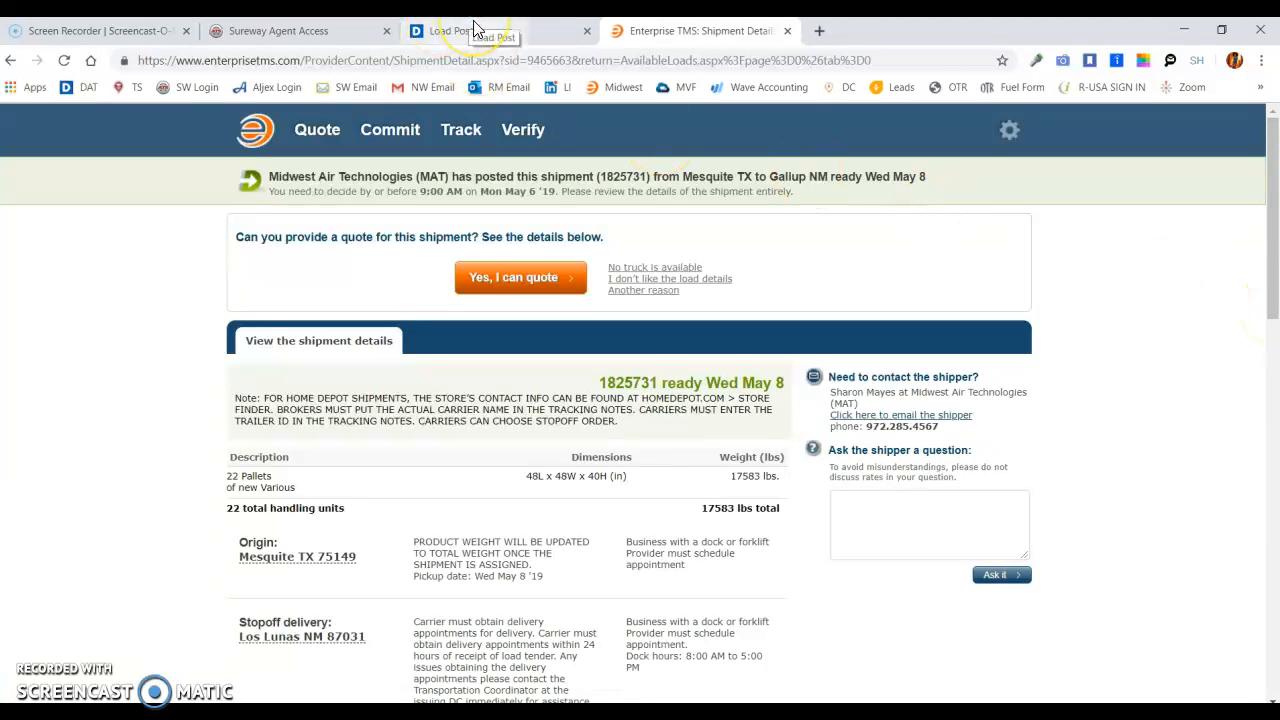
pyautogui.click(475, 30)
pyautogui.click(576, 294)
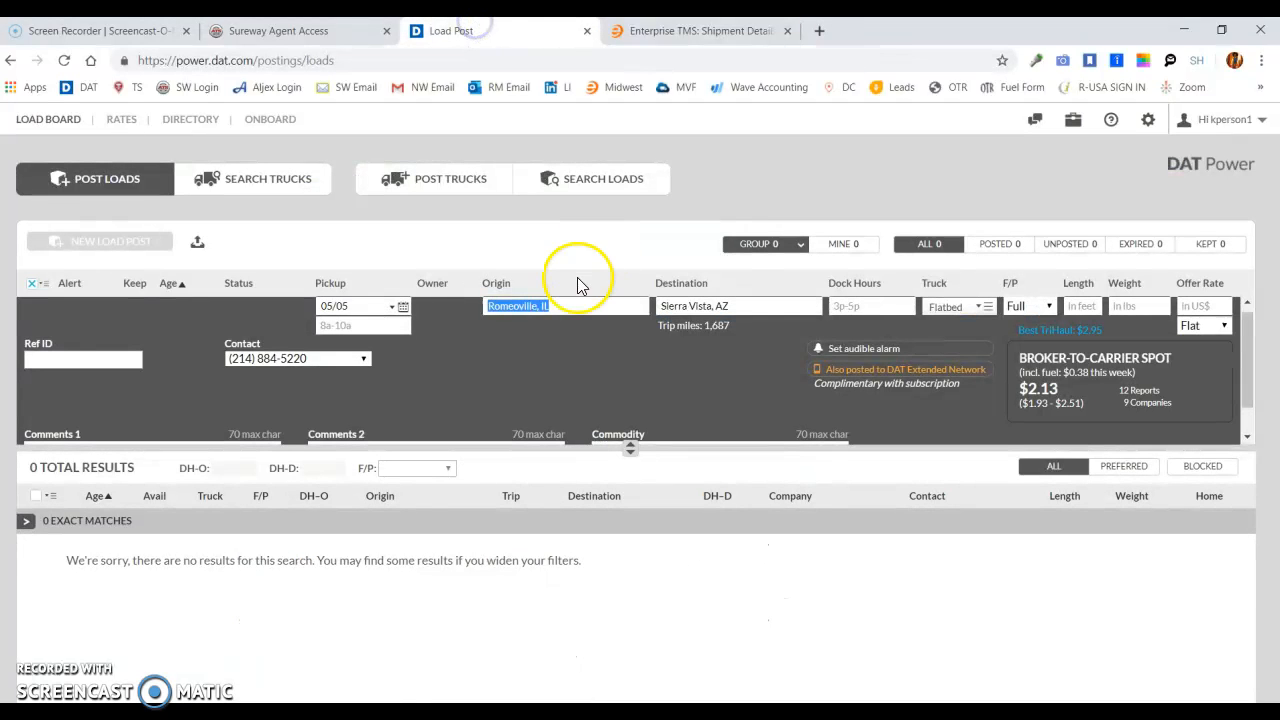
pyautogui.write('MESQU')
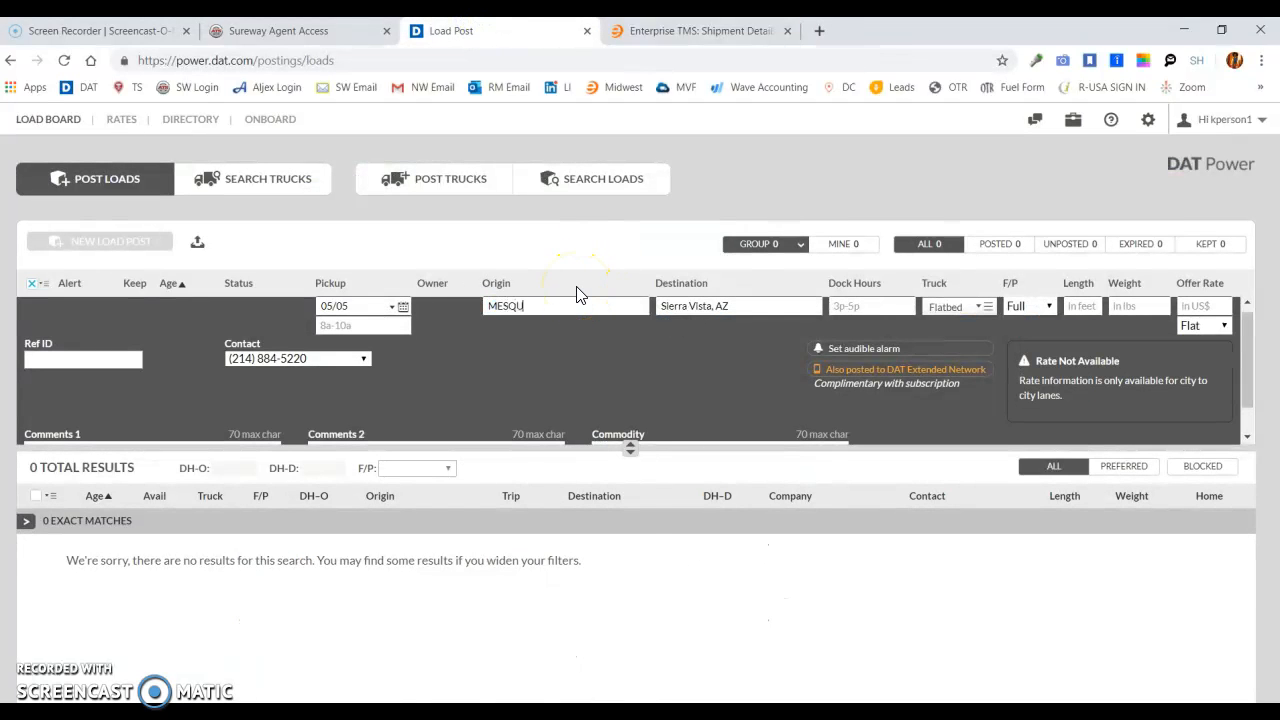
pyautogui.write('ITE')
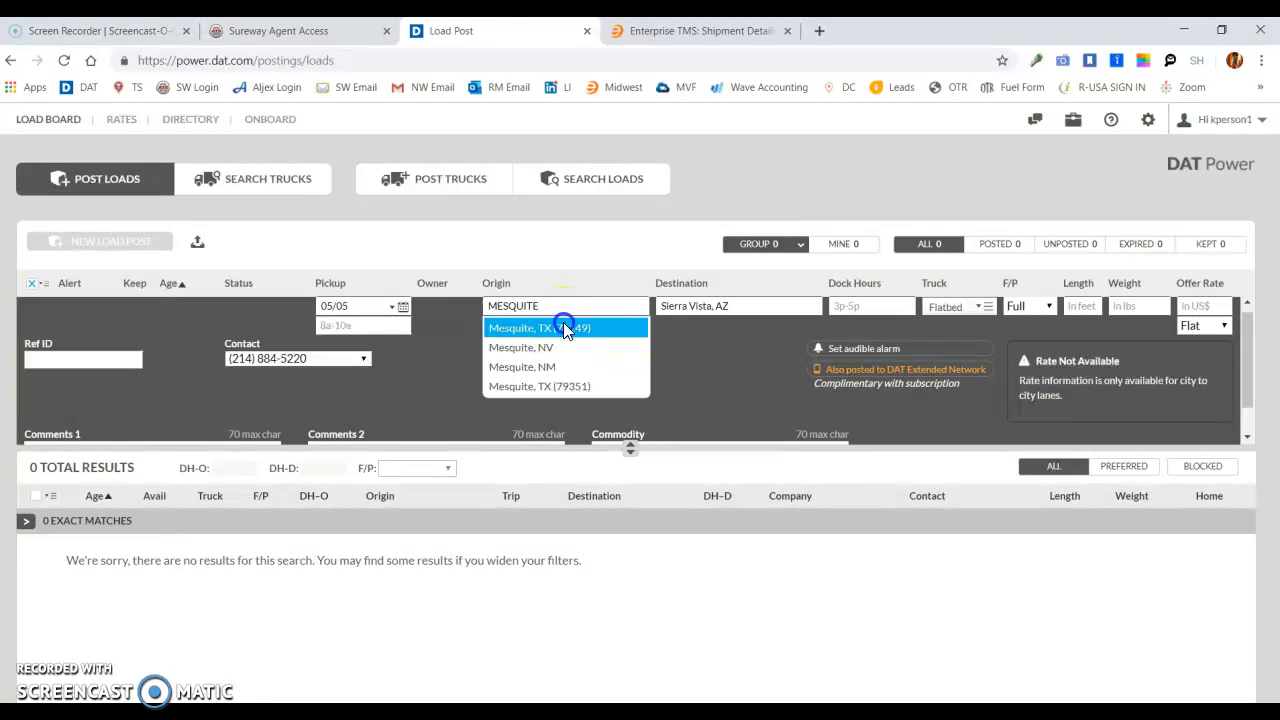
pyautogui.click(564, 326)
# - Check the destination in the Enterprise TMS shipment details, and set the DAT Power load post to Gallup, NM with a Flatbed truck
pyautogui.tripleClick(757, 300)
pyautogui.click(700, 30)
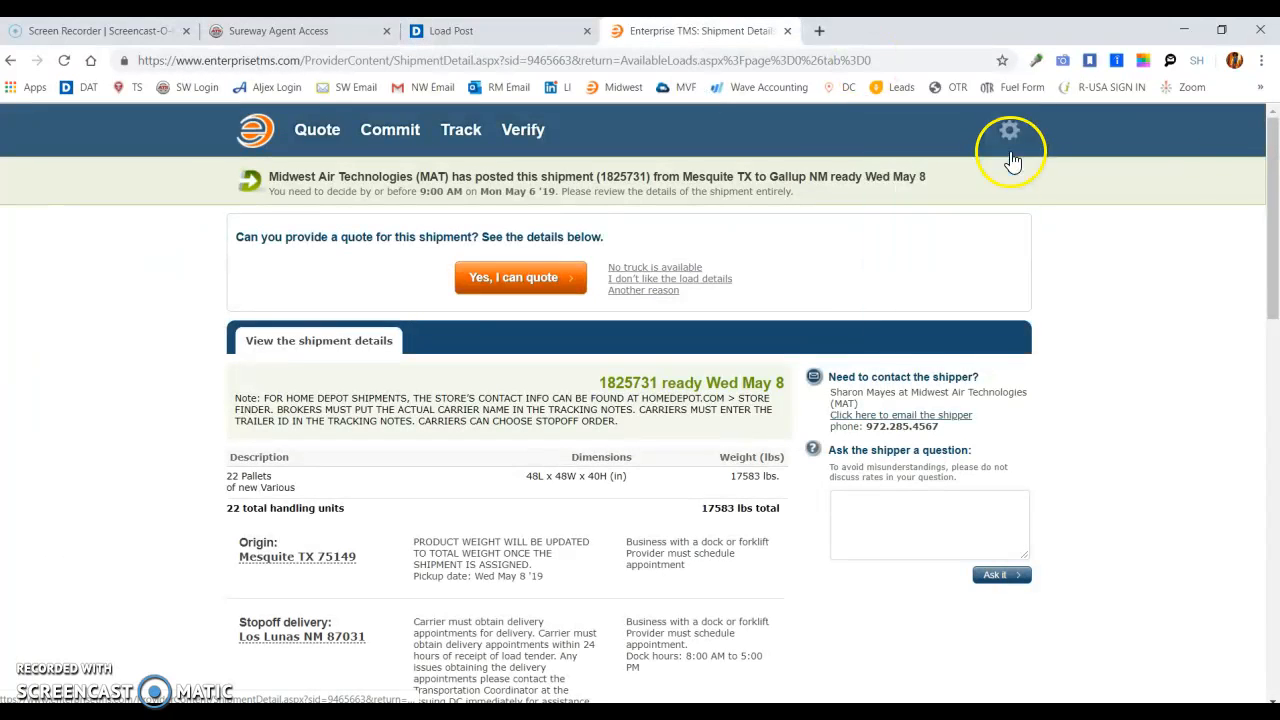
pyautogui.moveTo(1270, 170); pyautogui.dragTo(1275, 424)
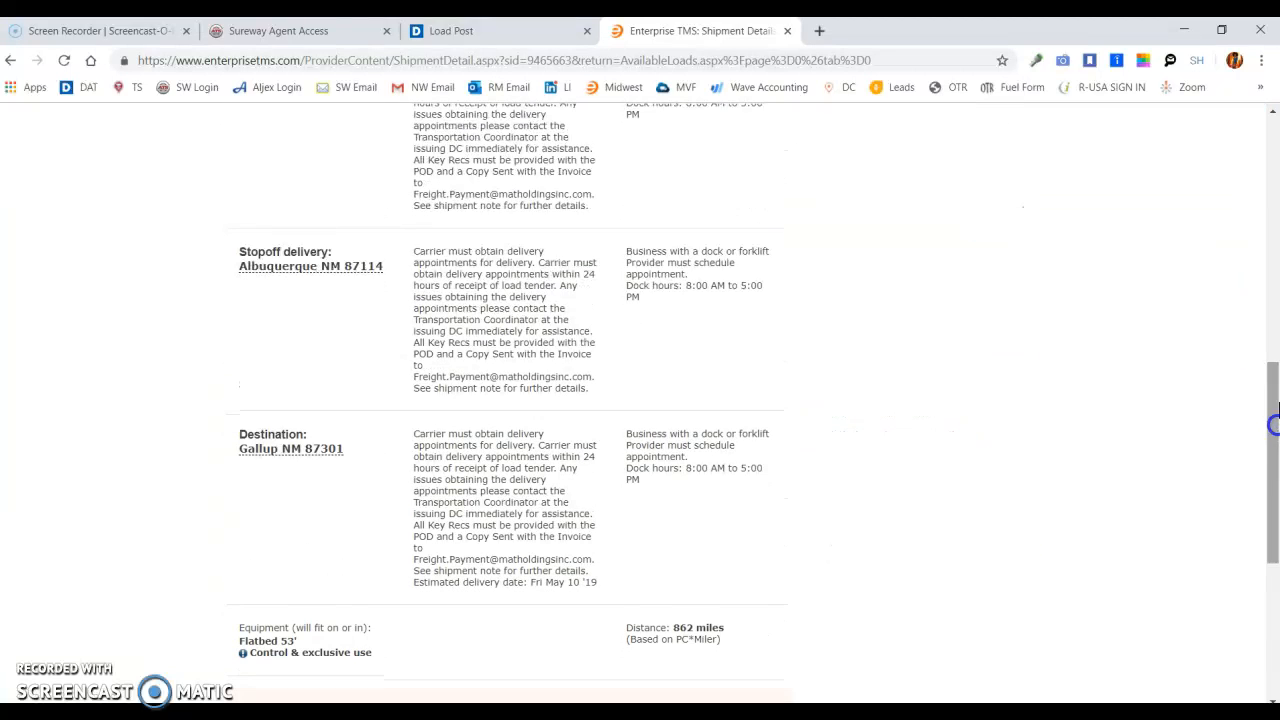
pyautogui.moveTo(300, 455)
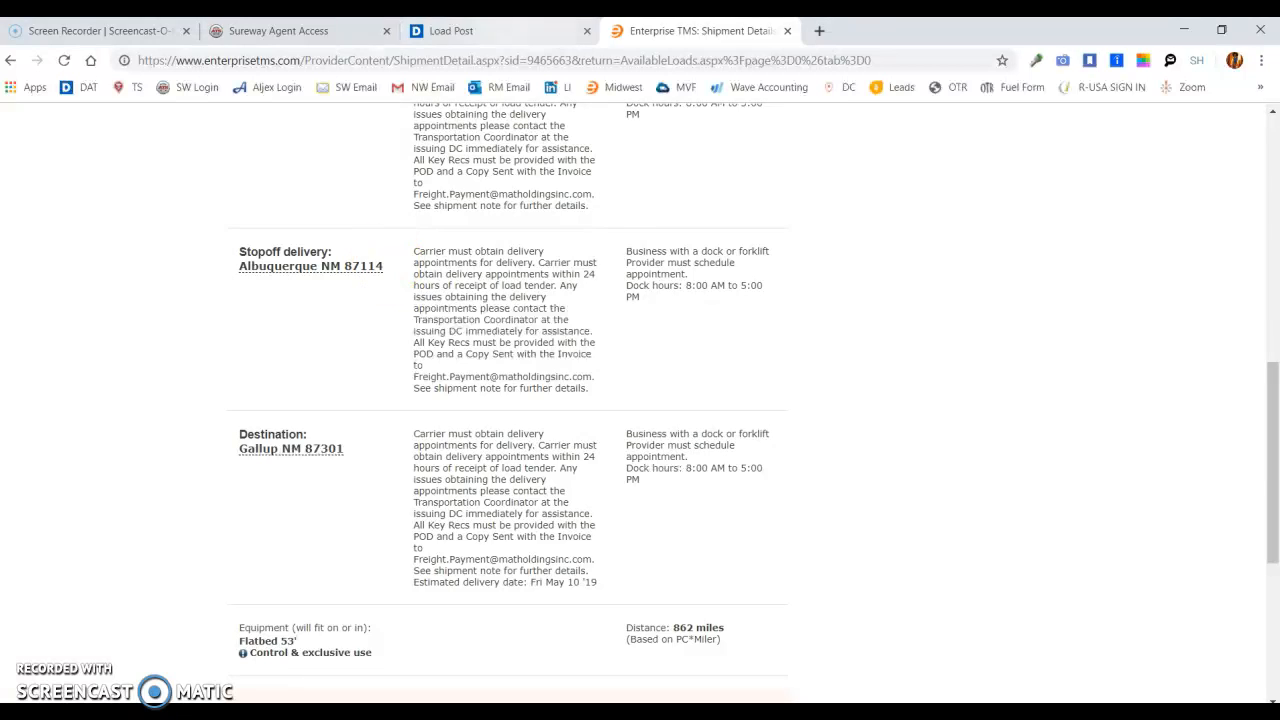
pyautogui.click(500, 30)
pyautogui.write('GALLUP')
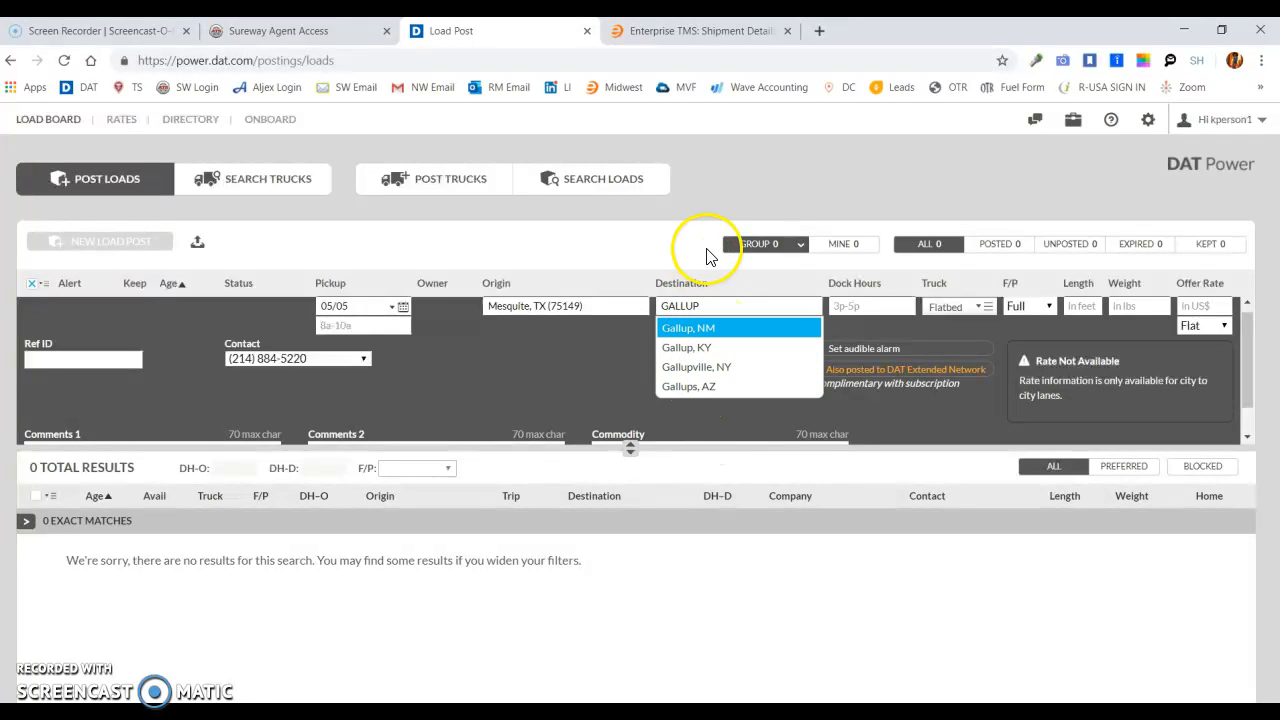
pyautogui.click(700, 31)
pyautogui.moveTo(270, 452)
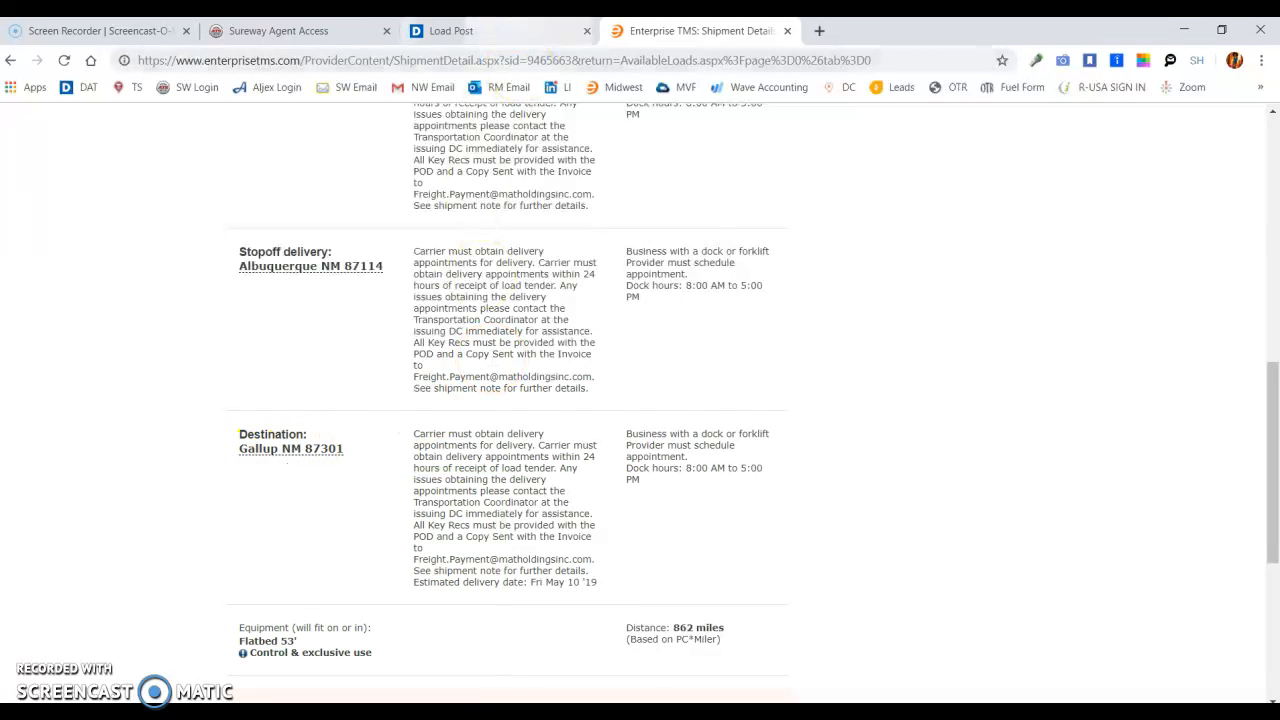
pyautogui.click(450, 30)
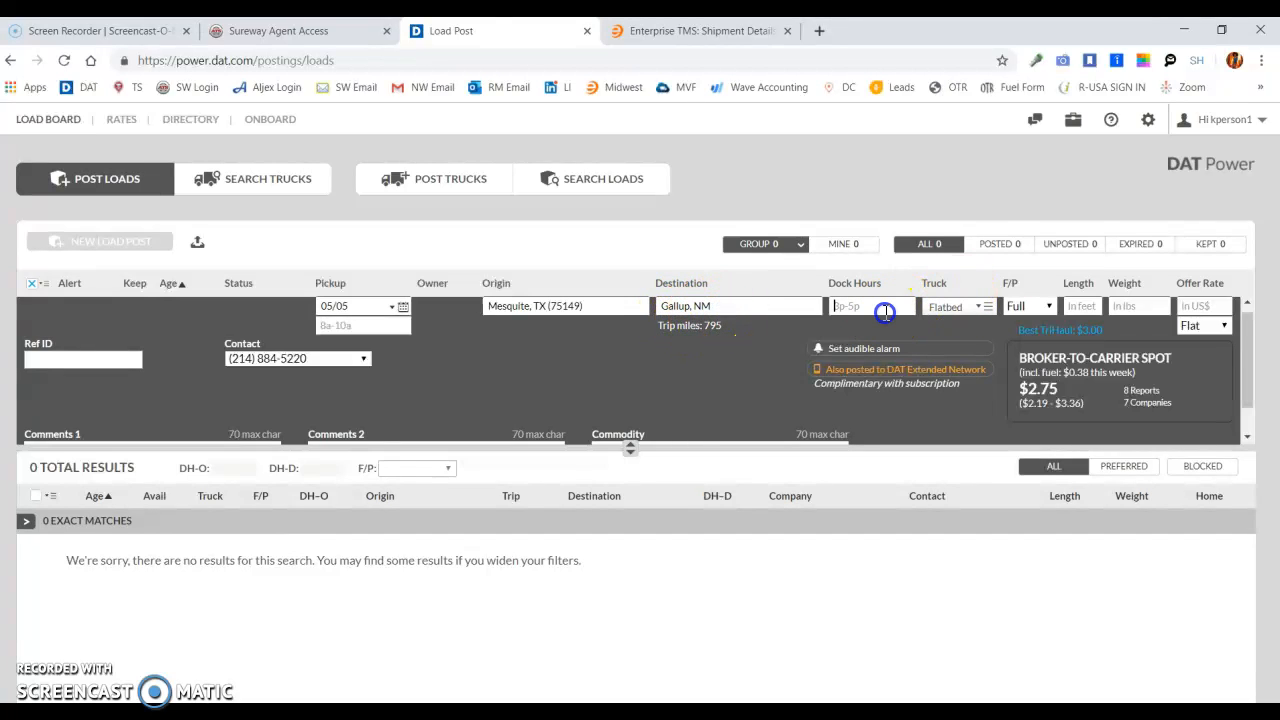
pyautogui.click(959, 305)
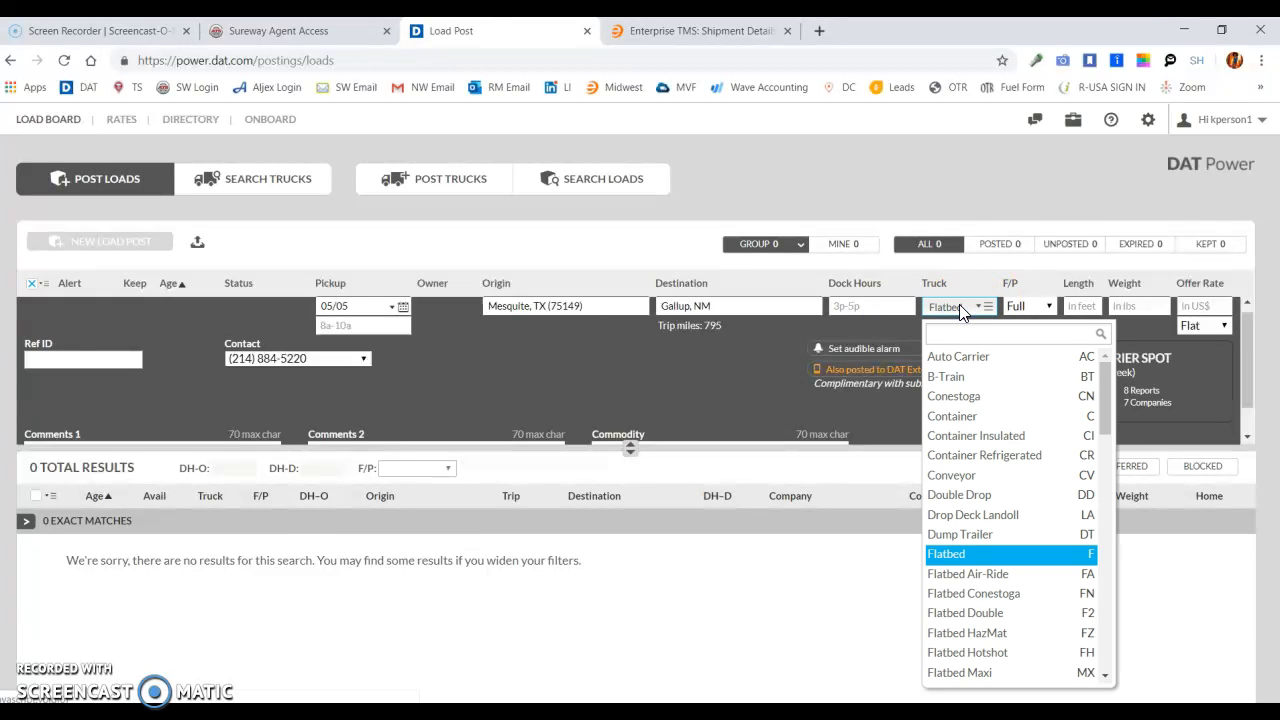
pyautogui.click(950, 556)
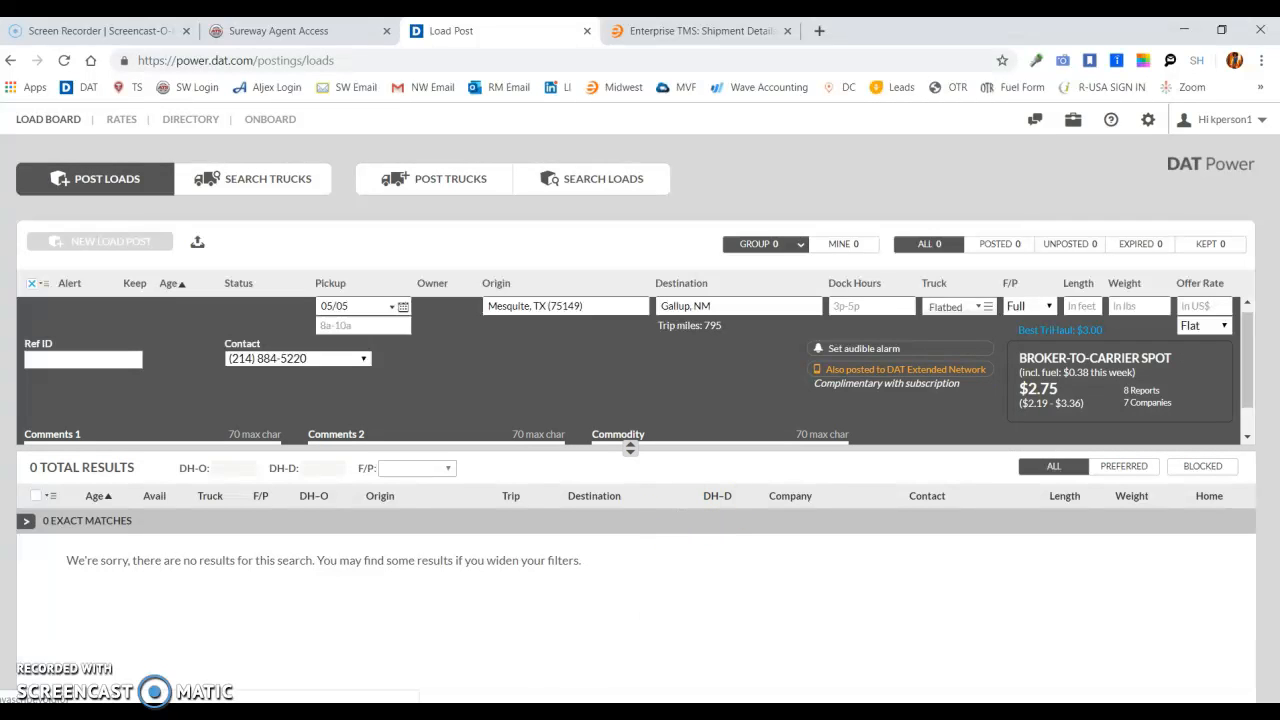
# - Bring up the Notepad pricing notes and review the bidding rules for Mesquite loads under and over 15K
pyautogui.click(594, 712)
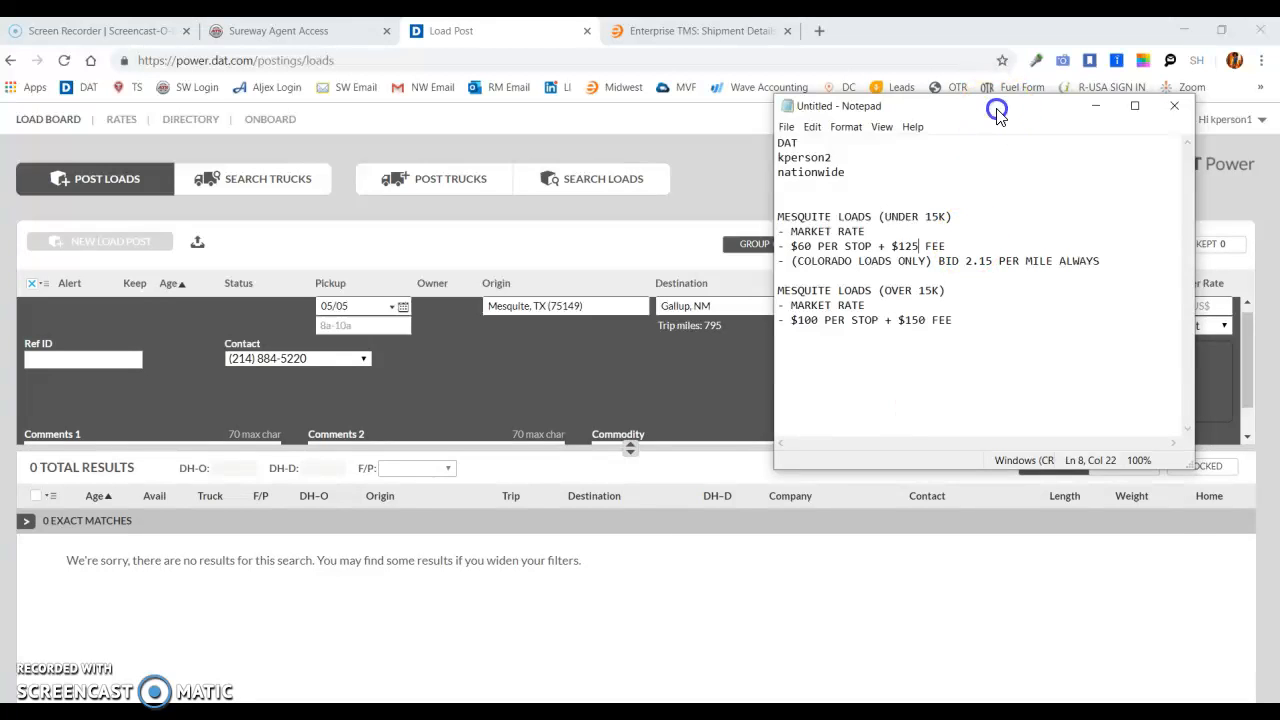
pyautogui.moveTo(997, 110); pyautogui.dragTo(978, 252)
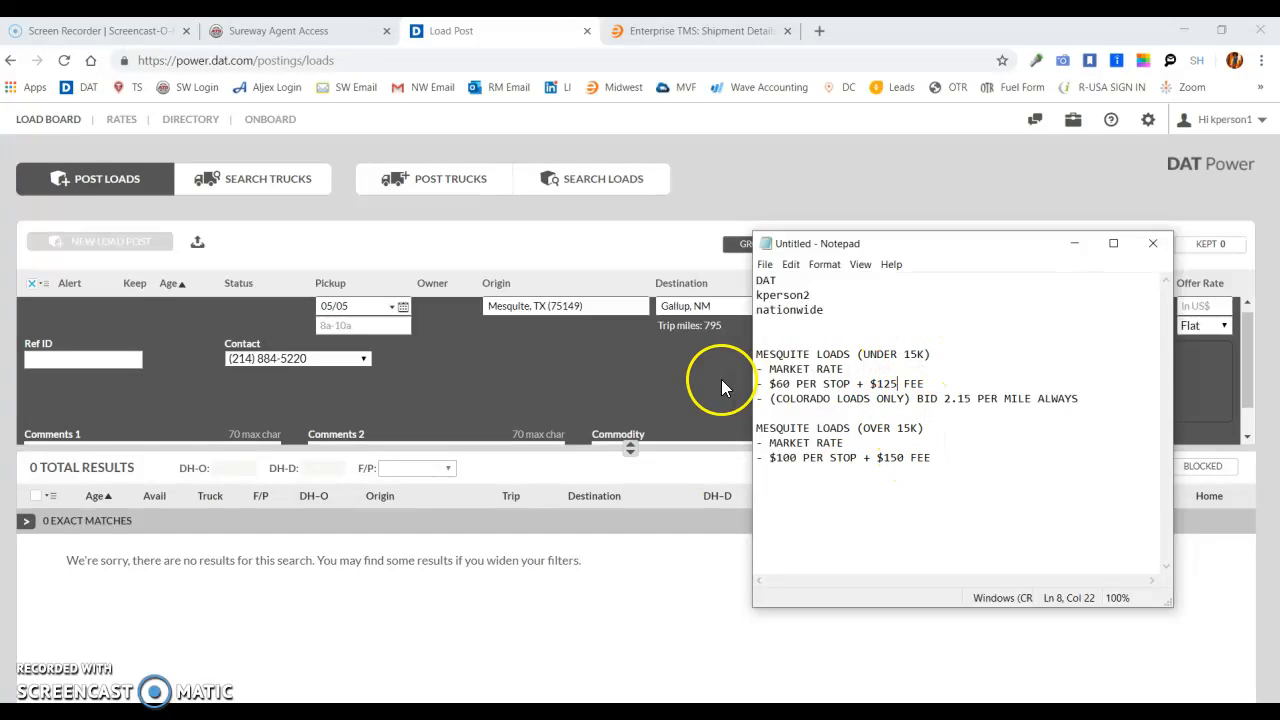
pyautogui.click(726, 194)
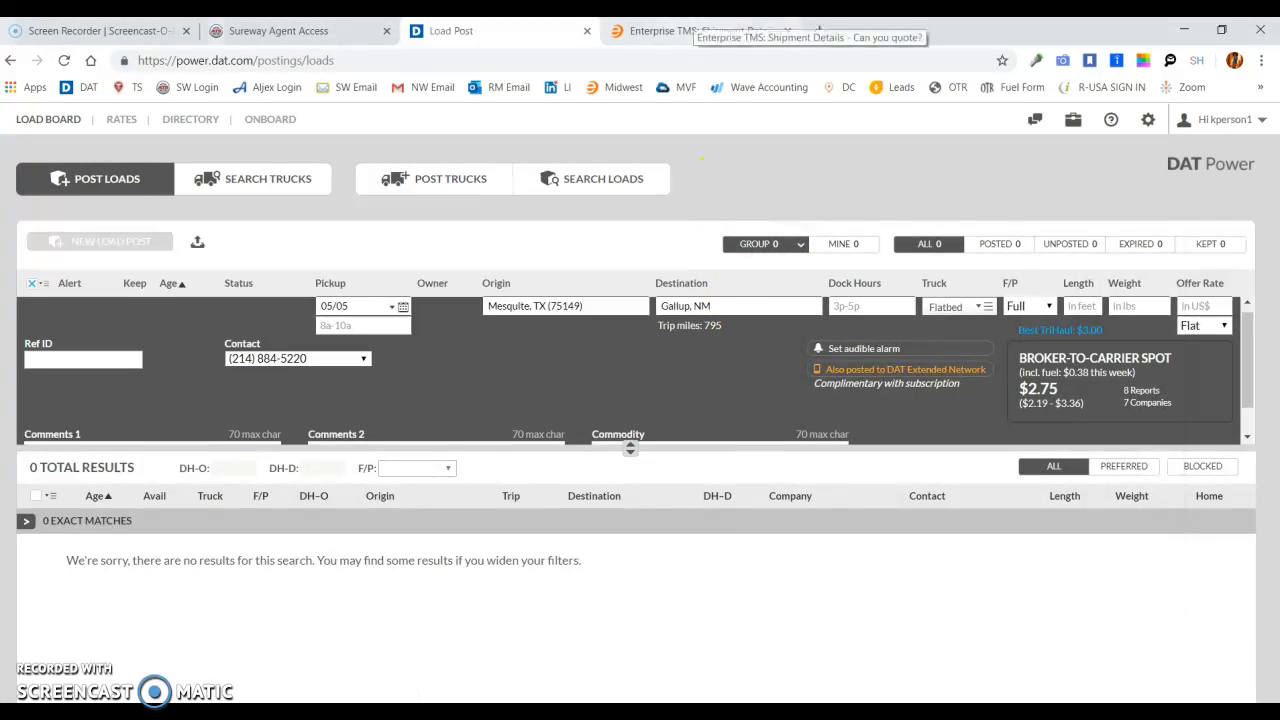
# - Switch to the Enterprise TMS shipment details and check the shipment's total weight
pyautogui.click(690, 31)
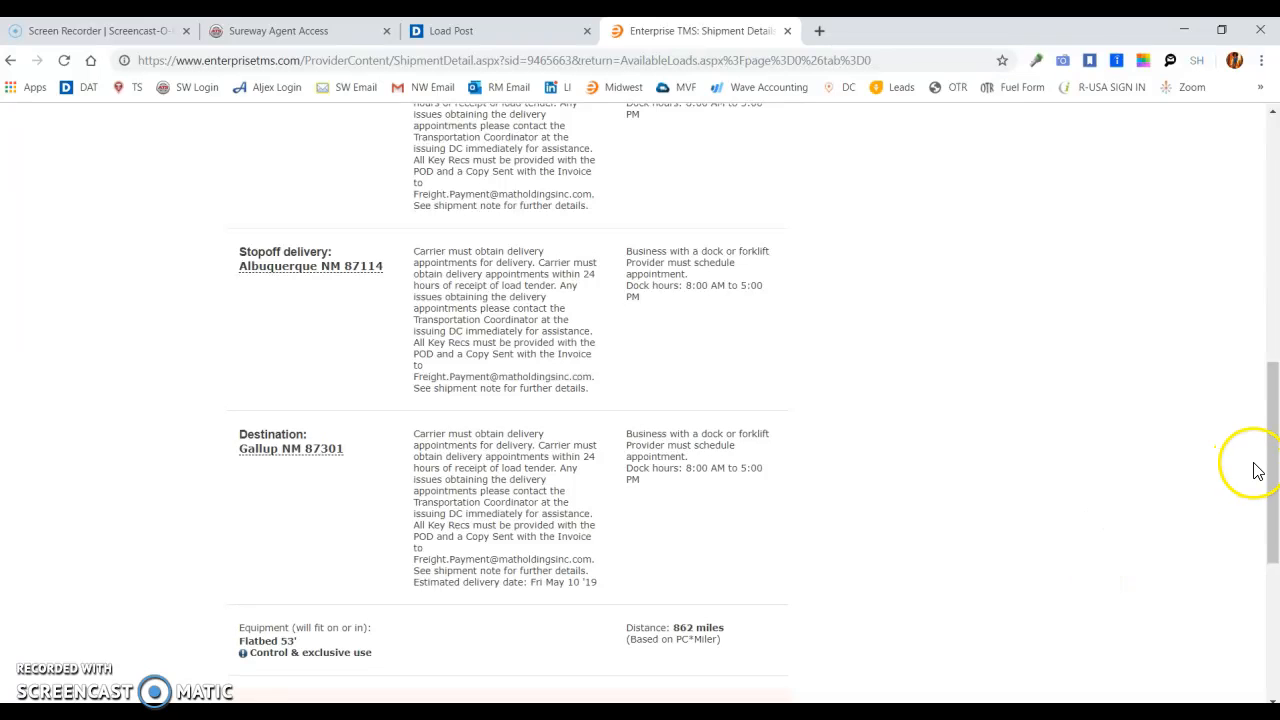
pyautogui.moveTo(1261, 466); pyautogui.dragTo(1262, 190)
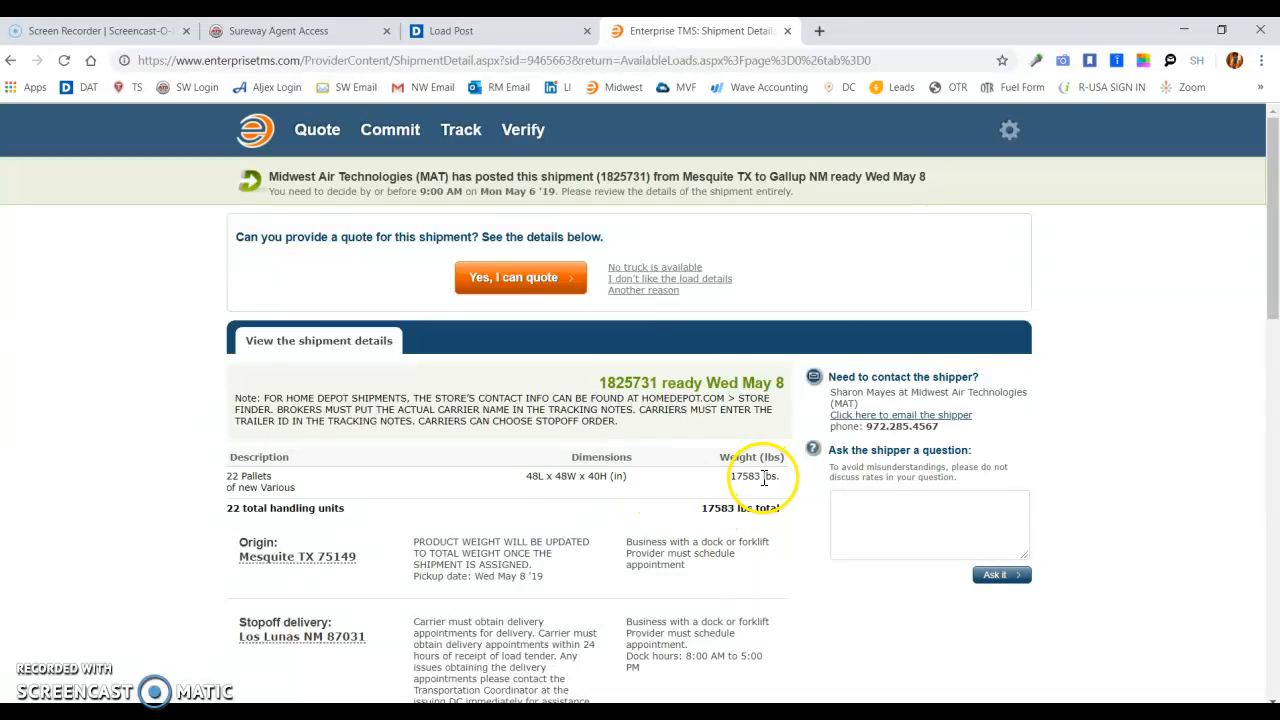
pyautogui.click(702, 508)
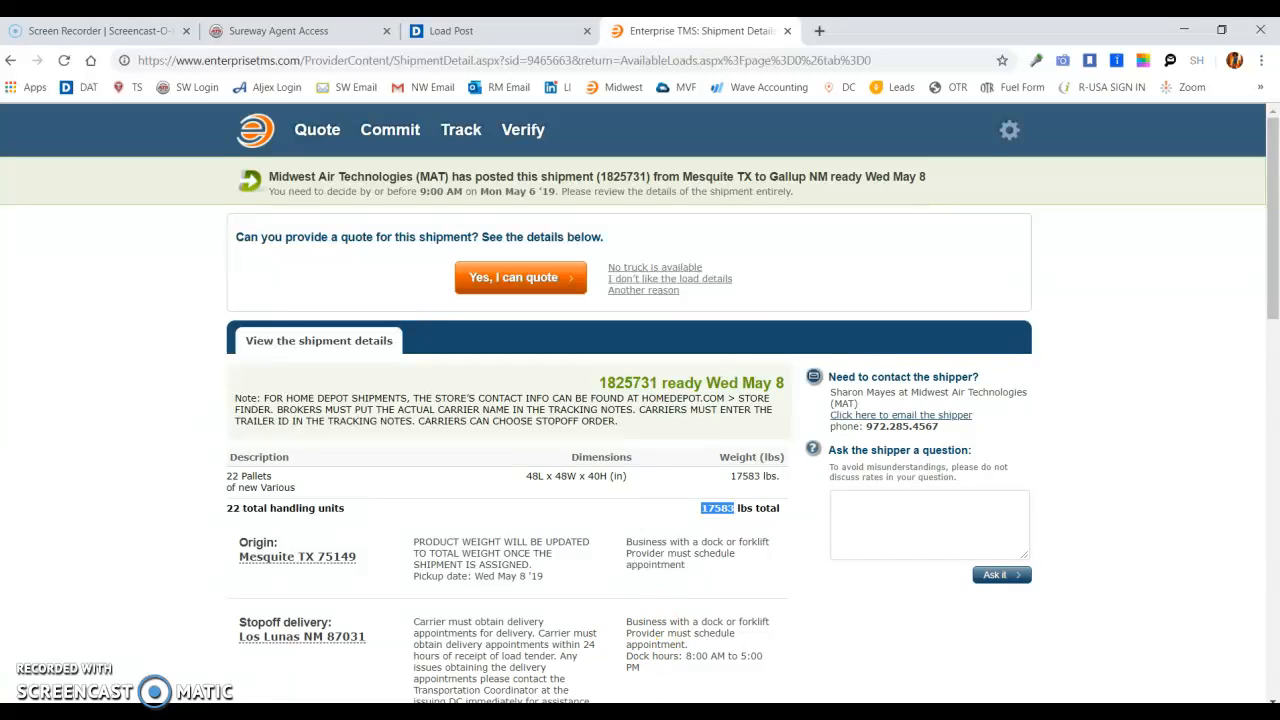
# - Review the bidding rule for Mesquite loads over 15K in the Notepad pricing notes
pyautogui.click(593, 711)
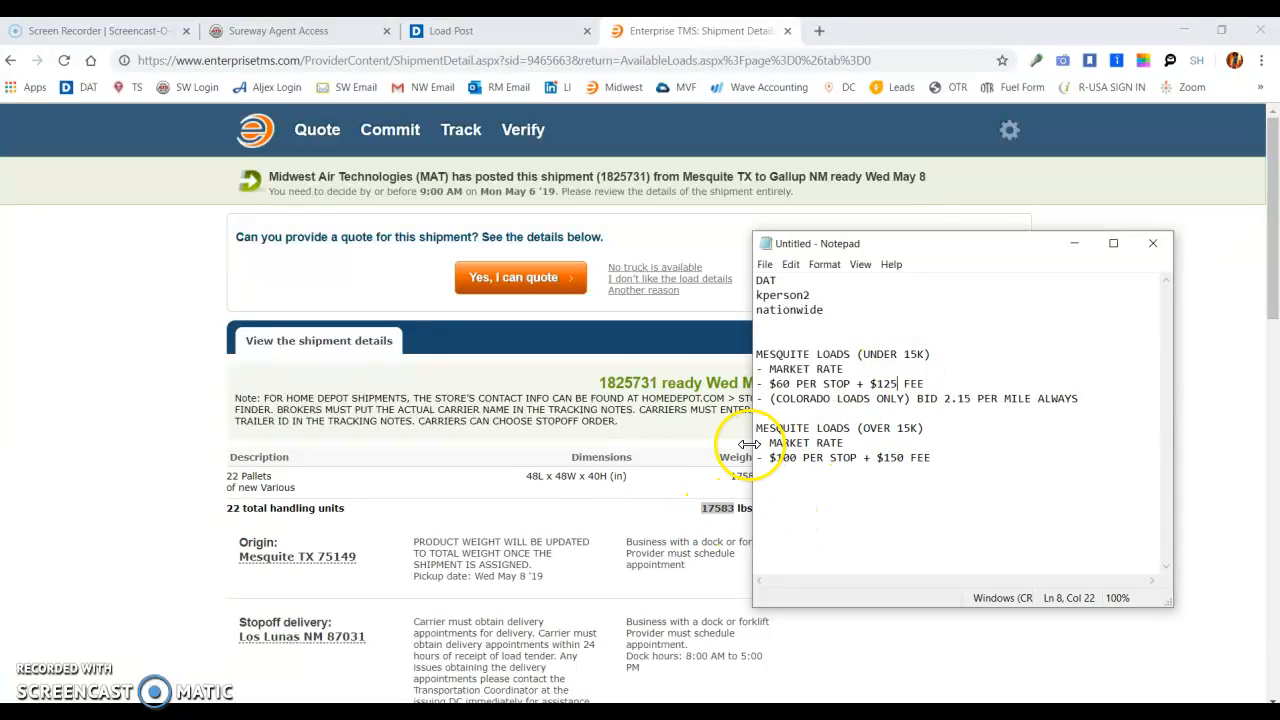
pyautogui.moveTo(757, 428); pyautogui.dragTo(931, 457)
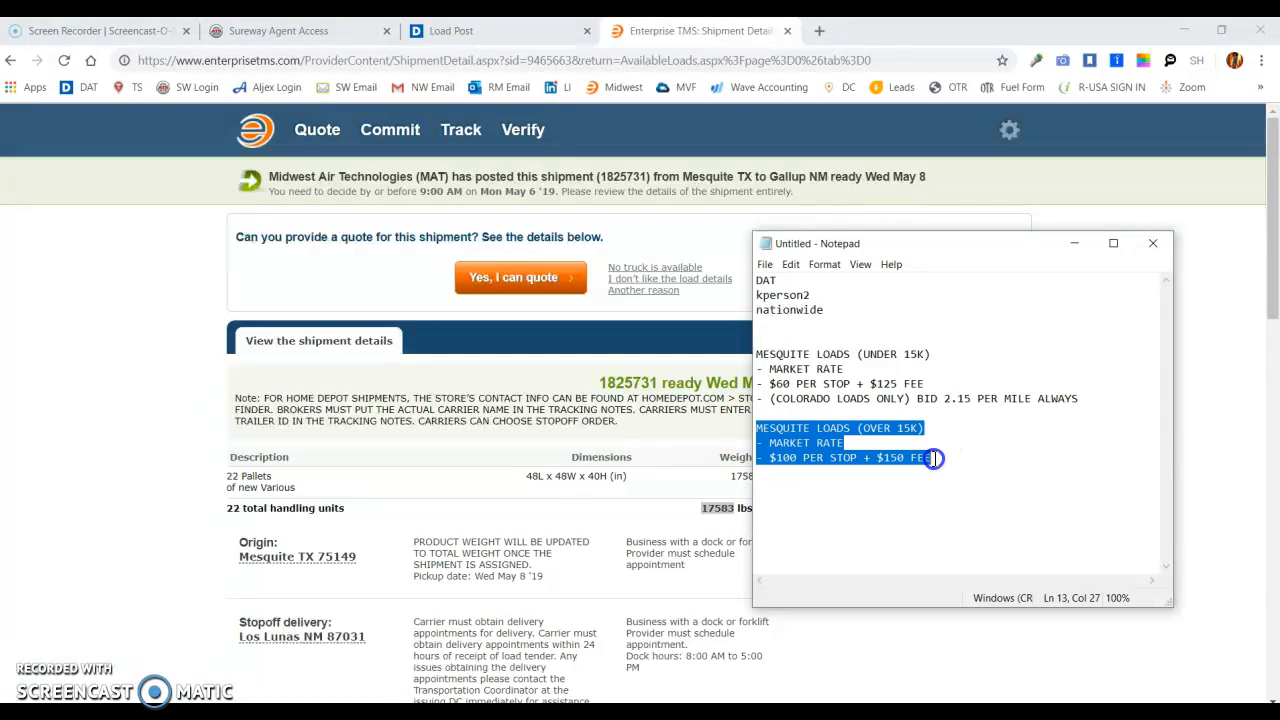
pyautogui.click(949, 455)
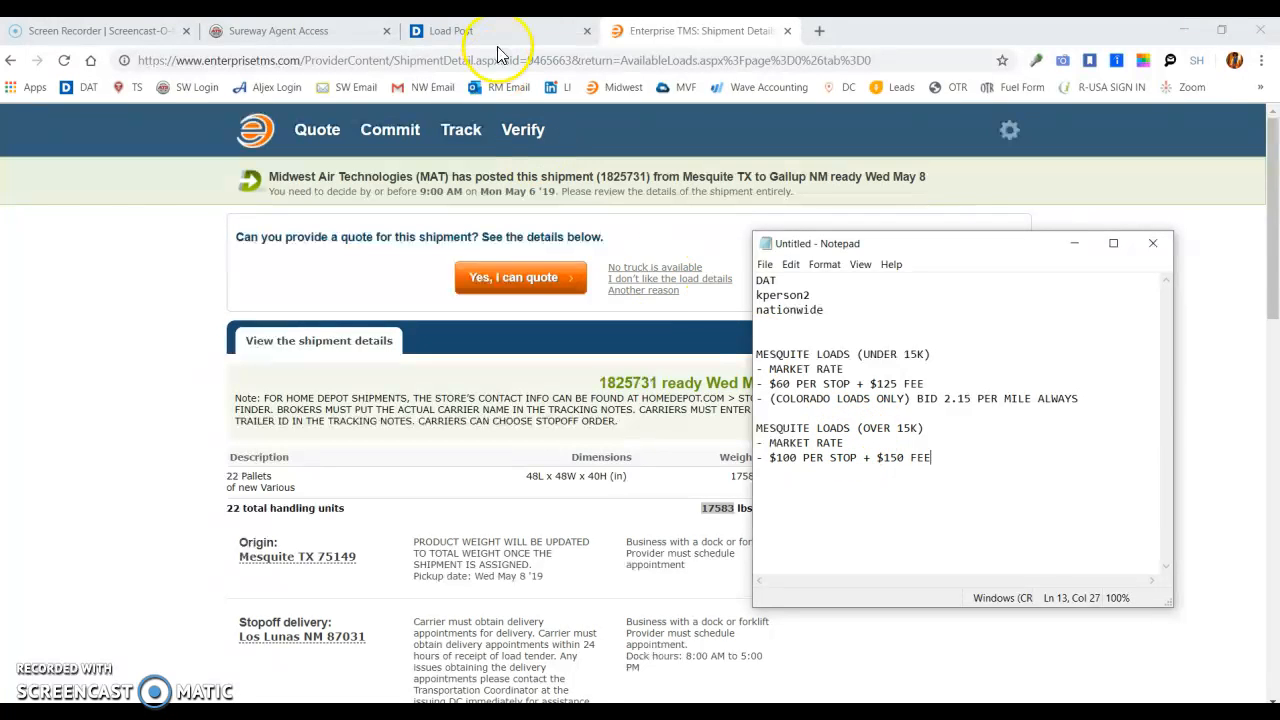
# - Compare DAT Power's broker-to-carrier spot rate for the Mesquite to Gallup lane with the shipment details in Enterprise TMS
pyautogui.click(537, 20)
pyautogui.click(540, 30)
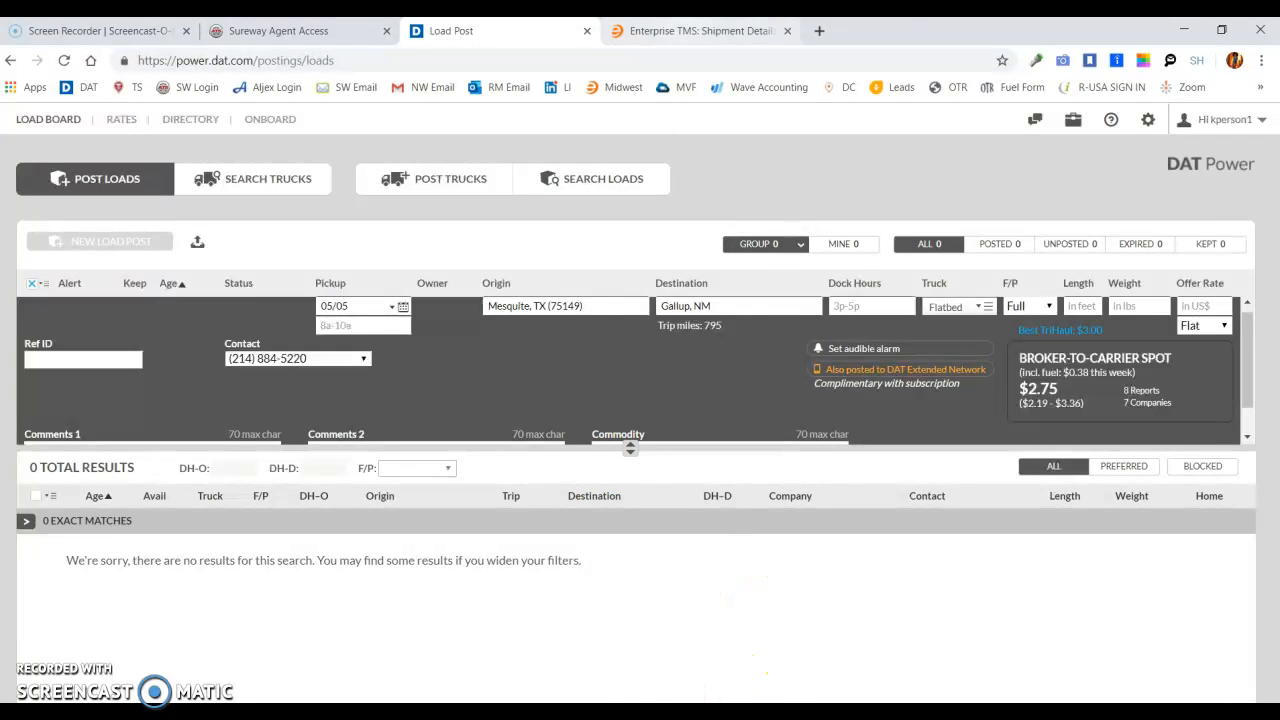
pyautogui.click(680, 30)
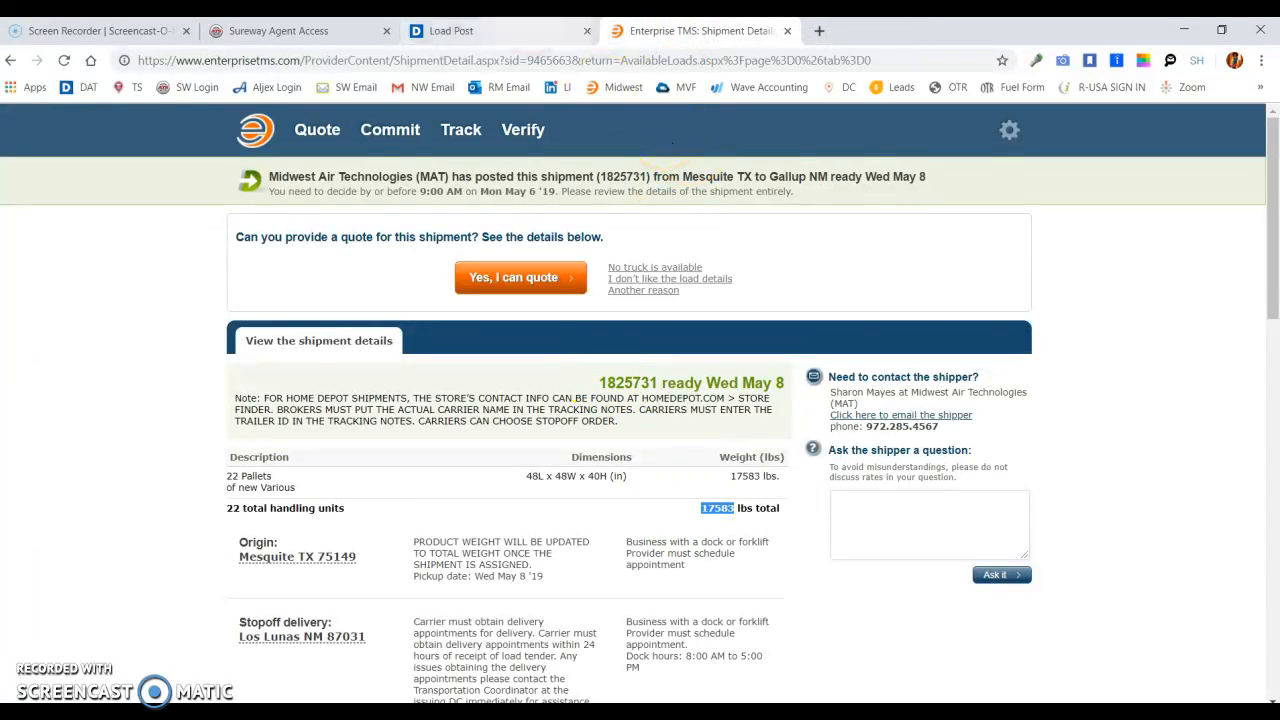
pyautogui.click(500, 30)
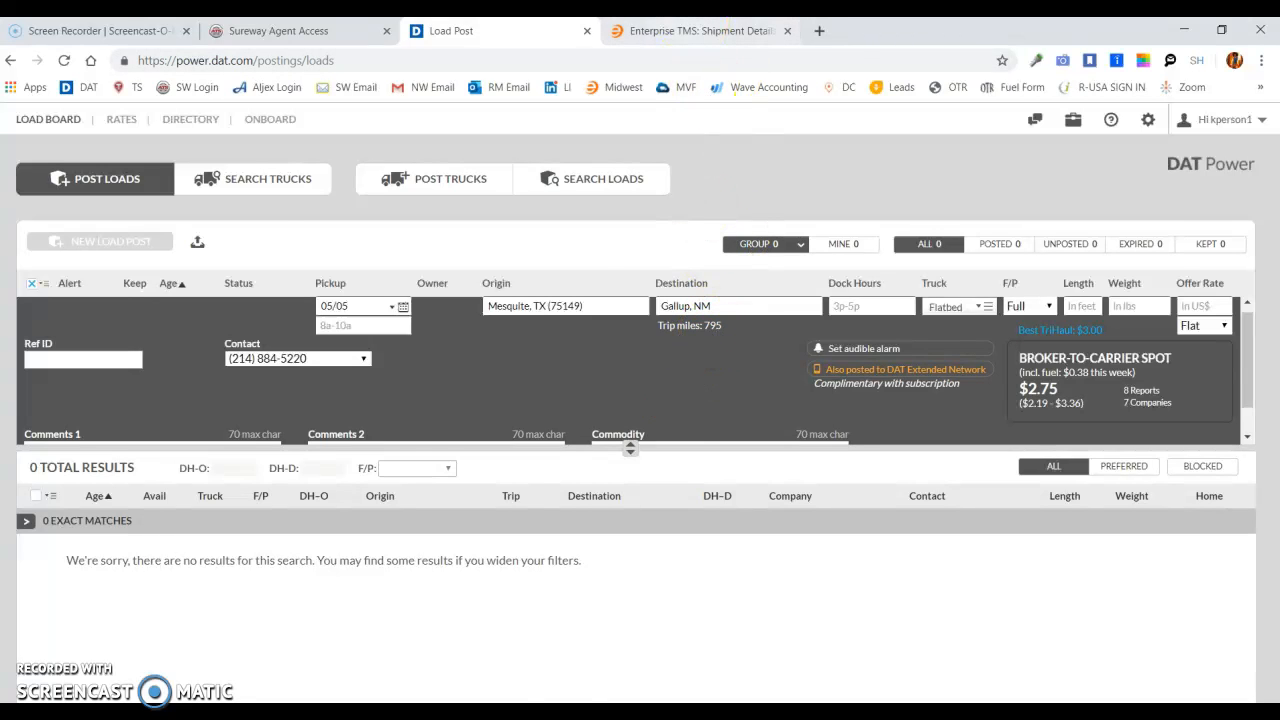
# - Check the shipment's distance in its Enterprise TMS details, and return to the DAT Power load post
pyautogui.click(700, 30)
pyautogui.moveTo(1272, 145); pyautogui.dragTo(1273, 514)
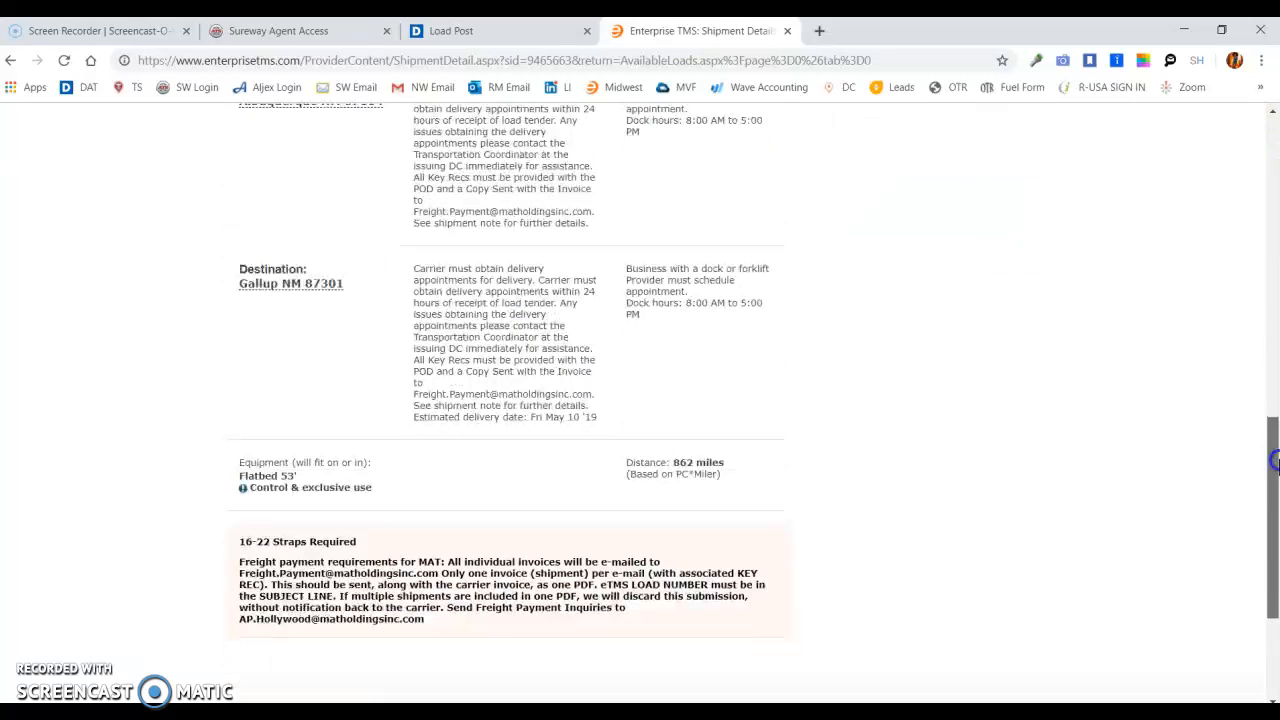
pyautogui.click(676, 459)
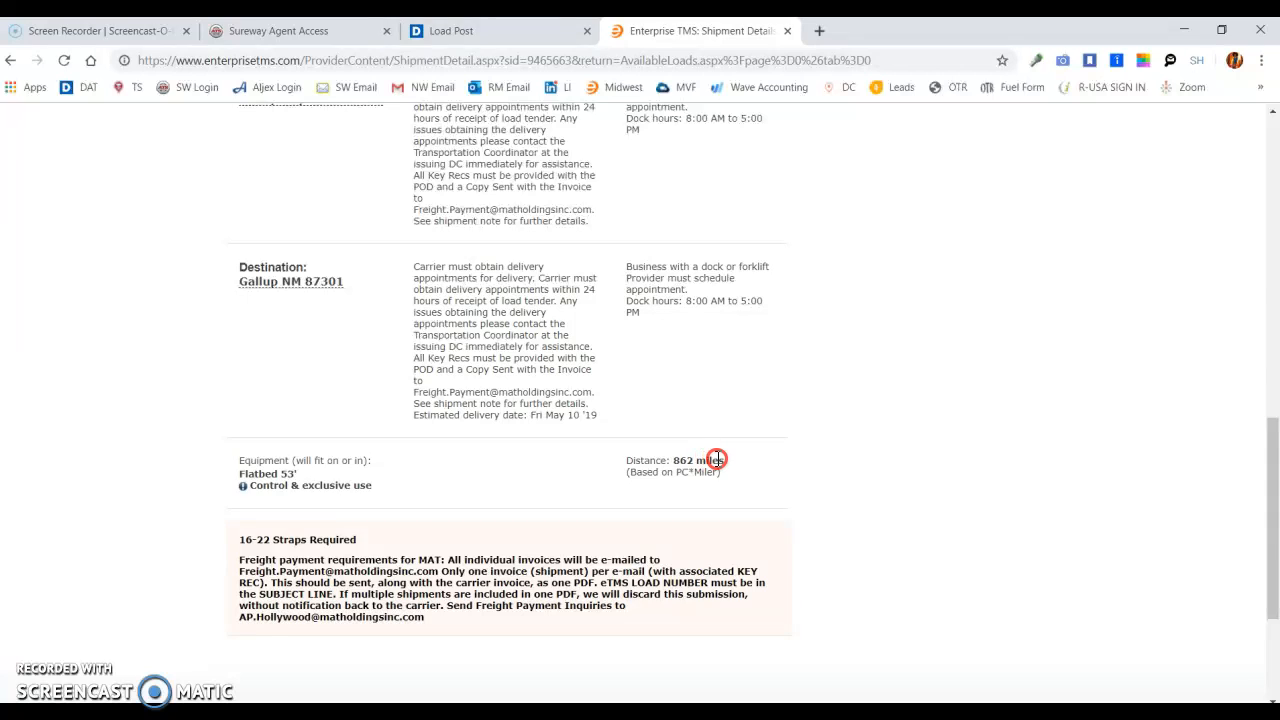
pyautogui.rightClick(721, 460)
pyautogui.click(682, 466)
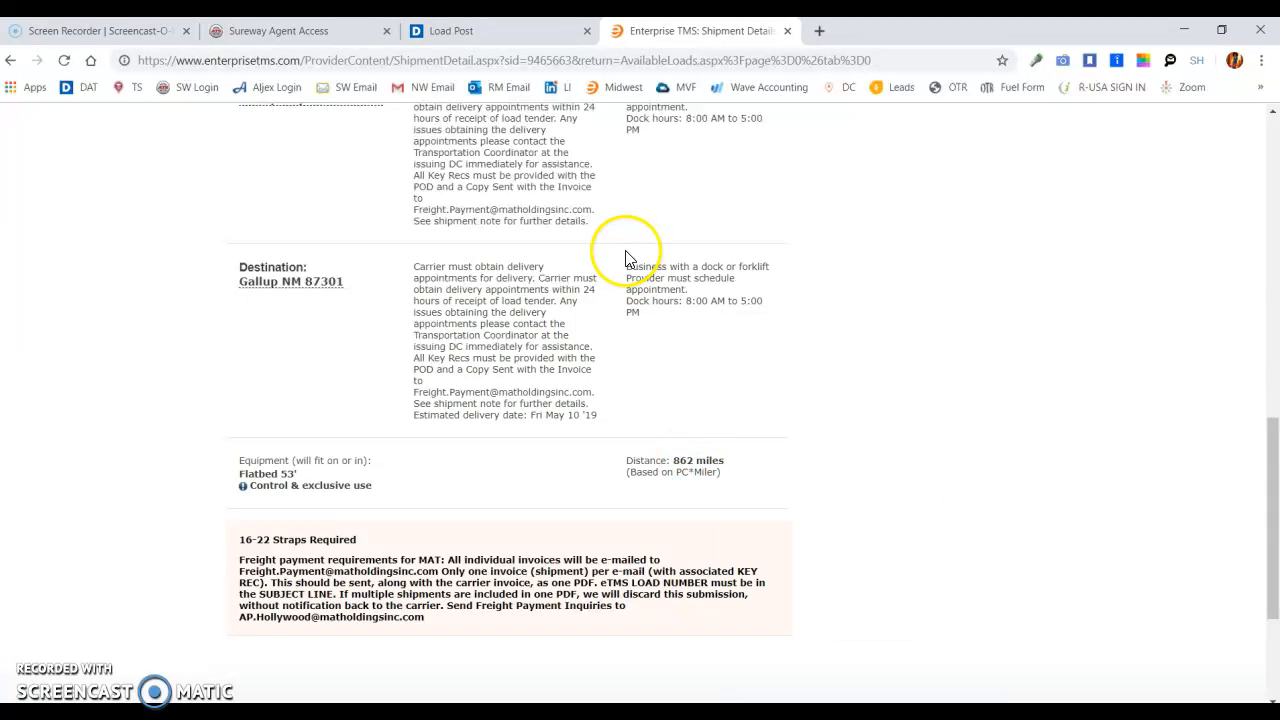
pyautogui.click(471, 30)
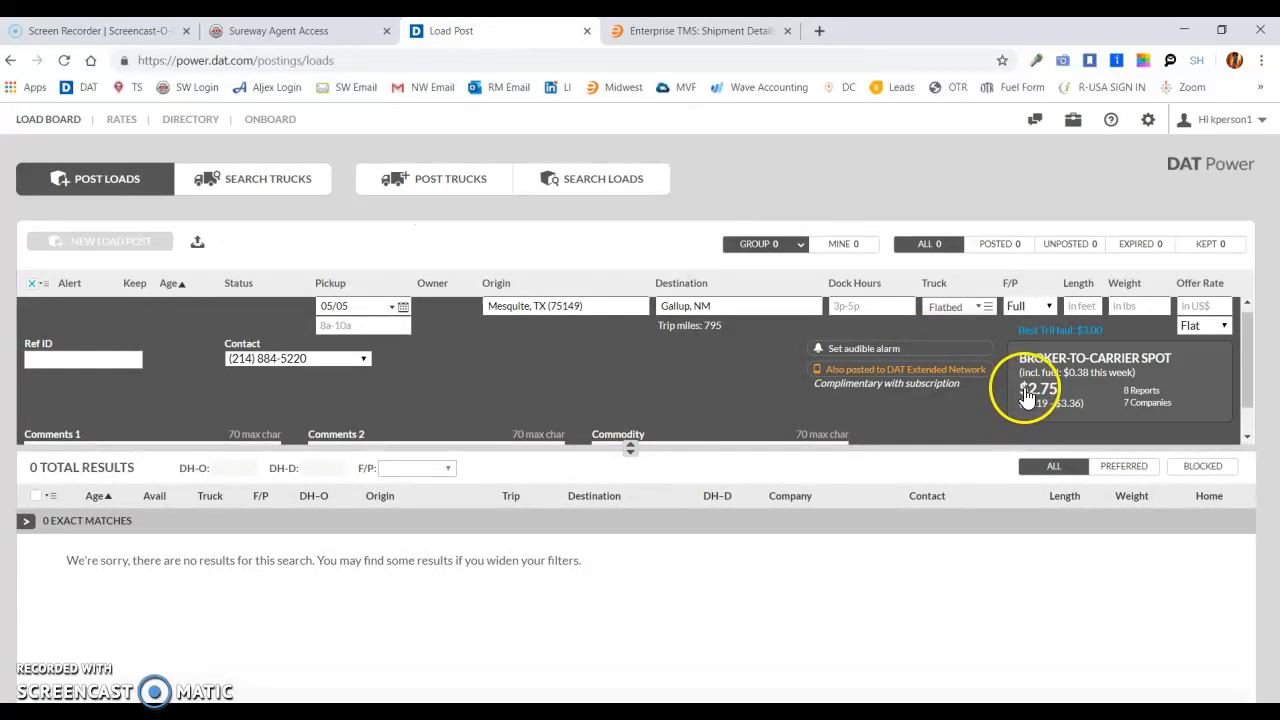
# - Switch to the Enterprise TMS shipment details and open a cleared Calculator over the shipment's distance information
pyautogui.click(700, 31)
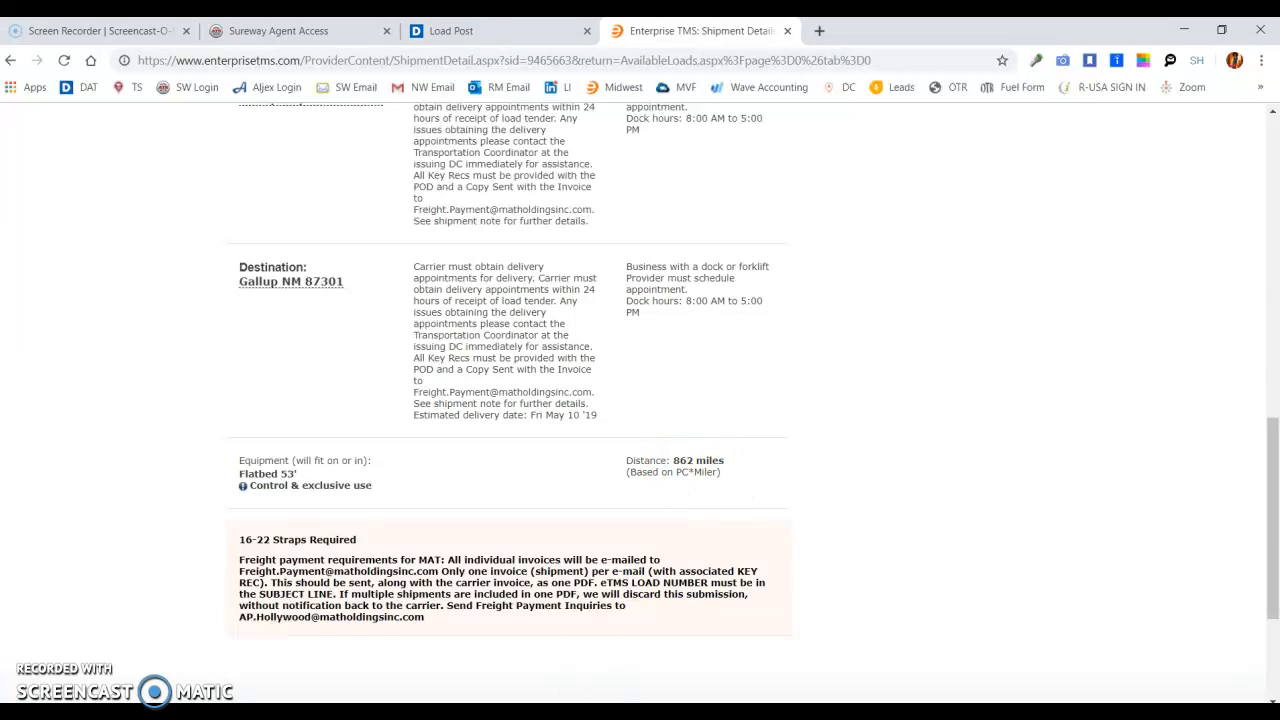
pyautogui.hotkey('alt', 'Tab')
pyautogui.press('Escape')
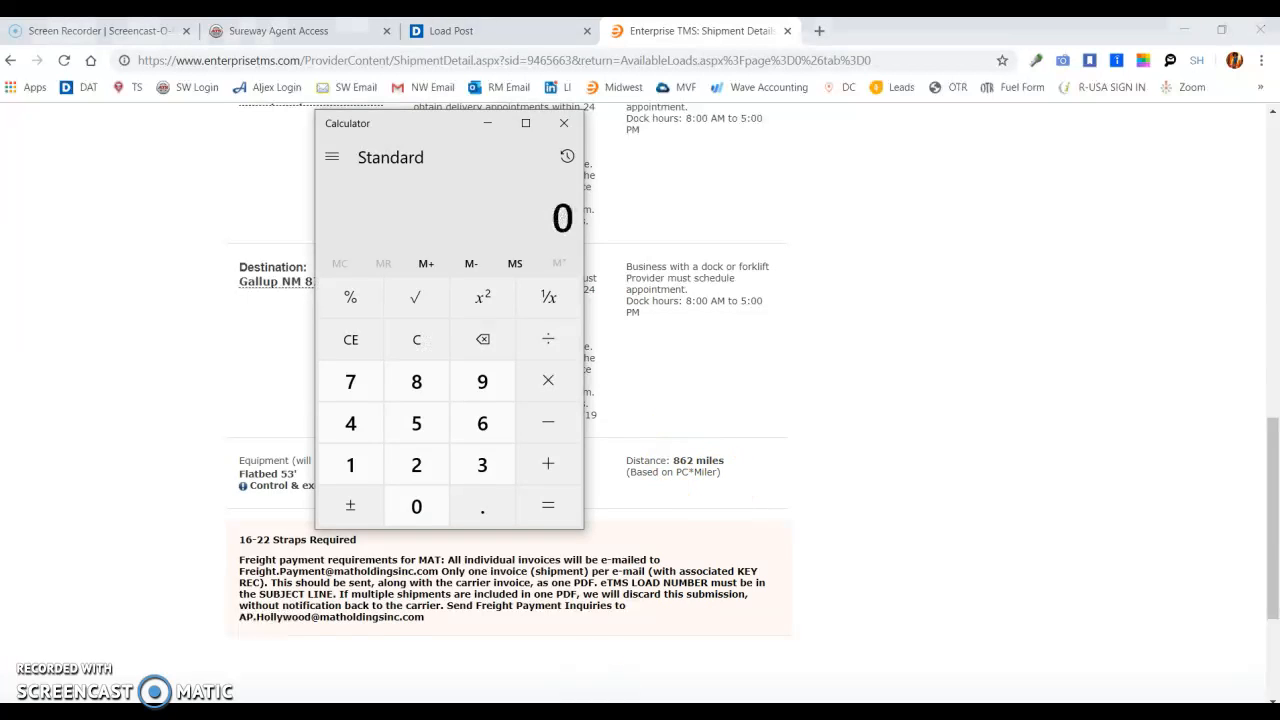
pyautogui.write('862*.27')
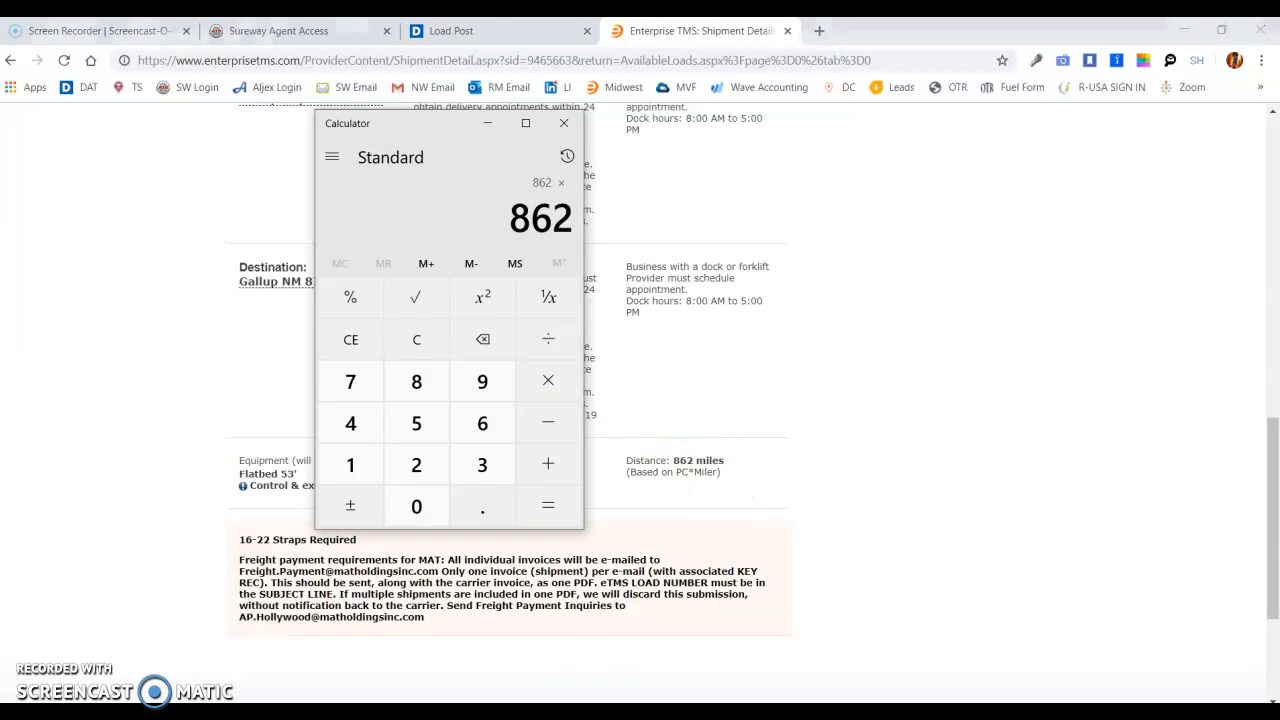
pyautogui.write('5')
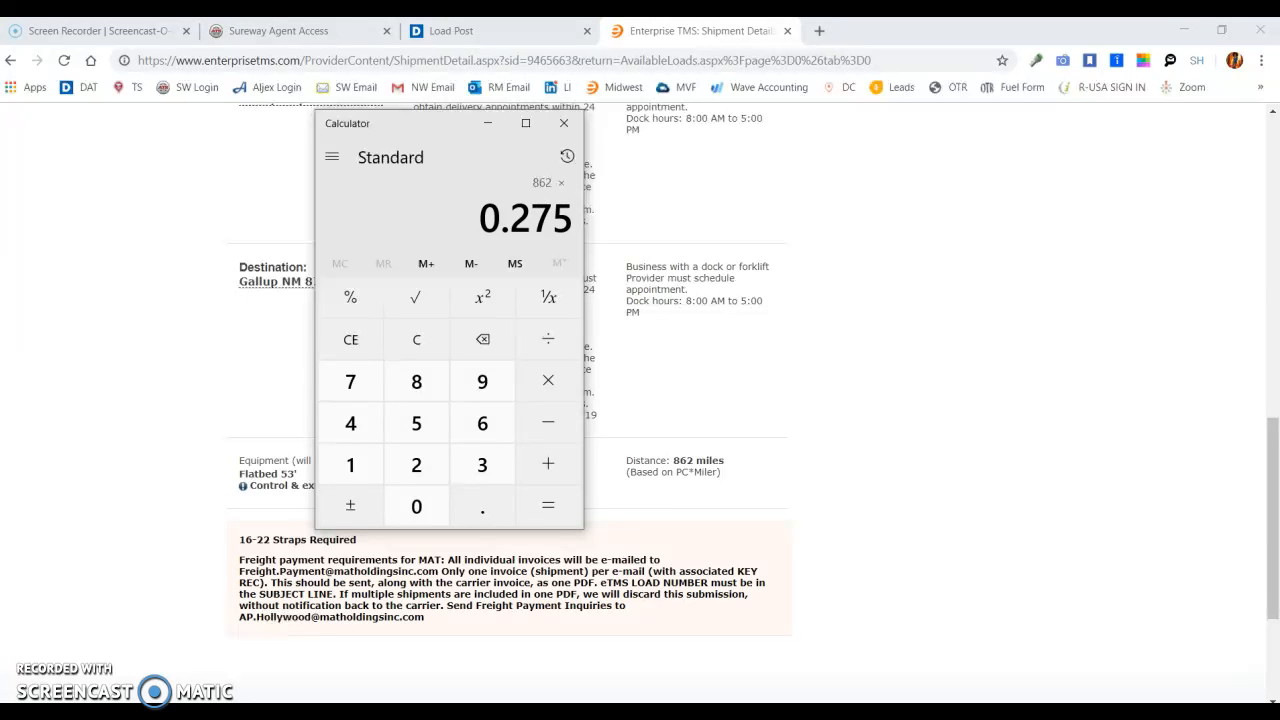
pyautogui.press('Escape')
# - Calculate the lane's market rate by multiplying 862 miles by 2.75
pyautogui.write('862')
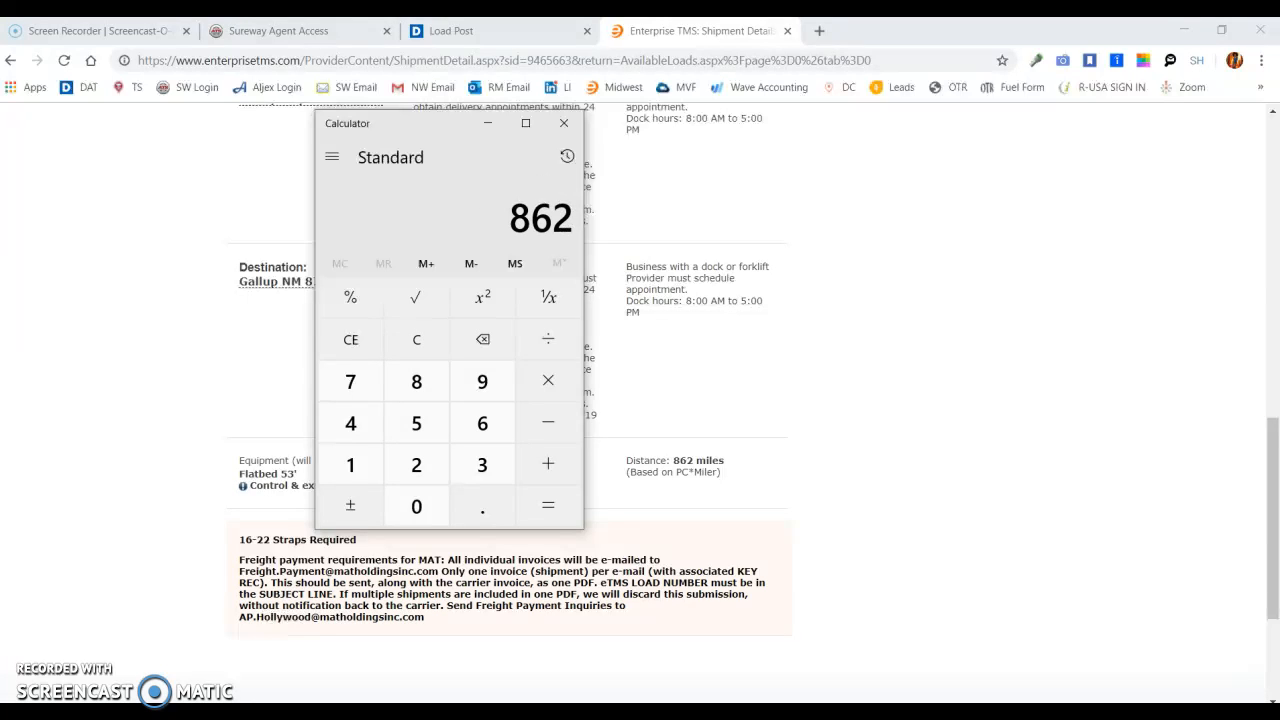
pyautogui.write('2.75')
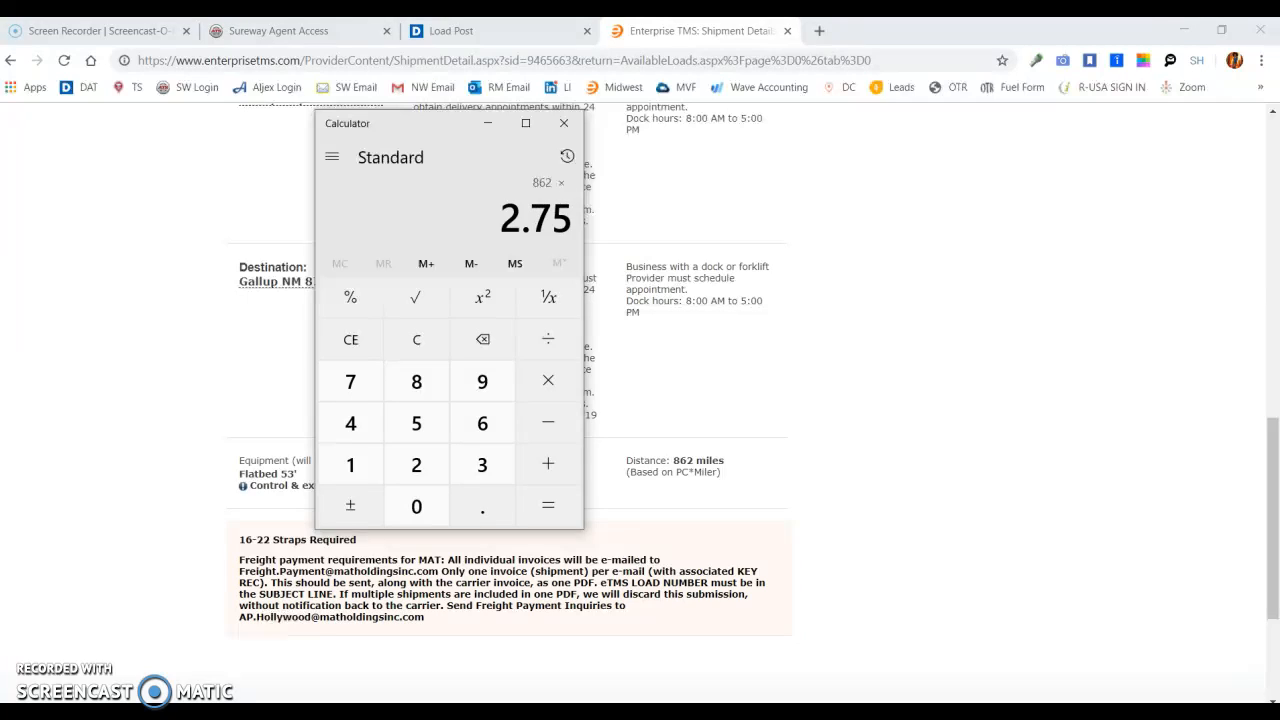
pyautogui.press('Return')
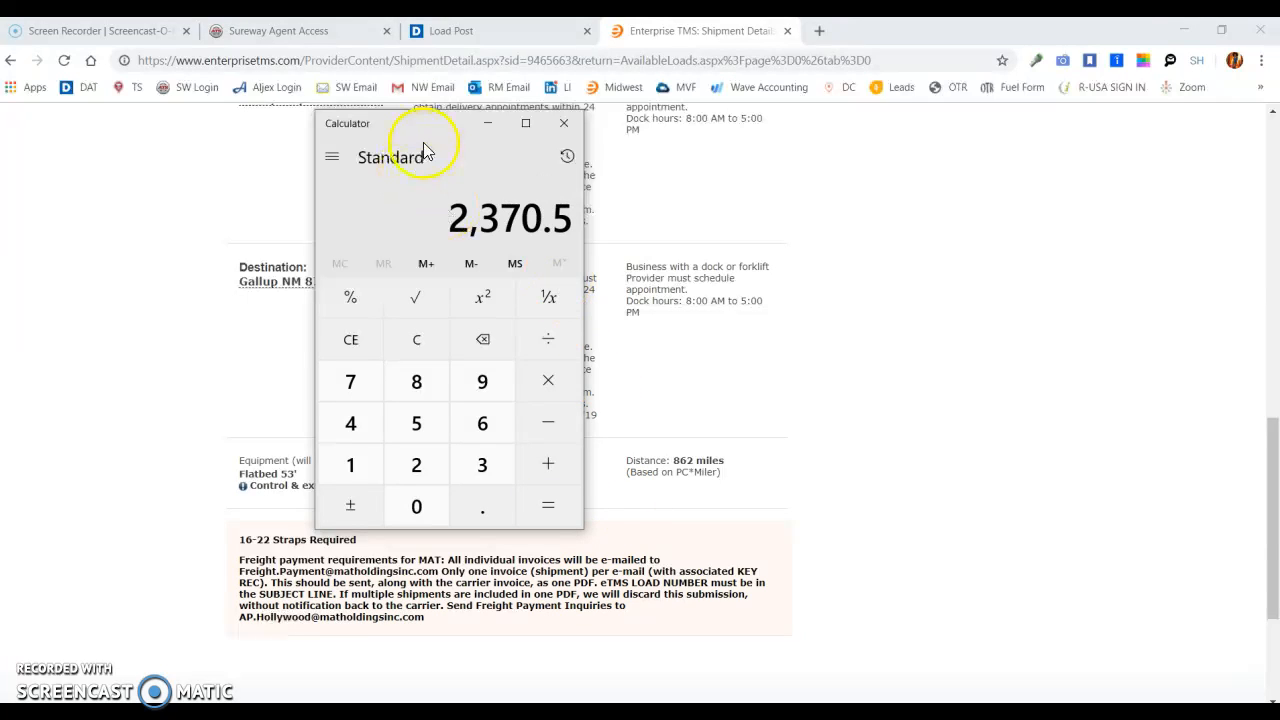
# - Review the shipment's total weight and stopoff deliveries in Enterprise TMS against the Notepad rule for Mesquite loads over 15K
pyautogui.moveTo(429, 121); pyautogui.dragTo(1060, 206)
pyautogui.click(1275, 487)
pyautogui.moveTo(1275, 487); pyautogui.dragTo(1237, 290)
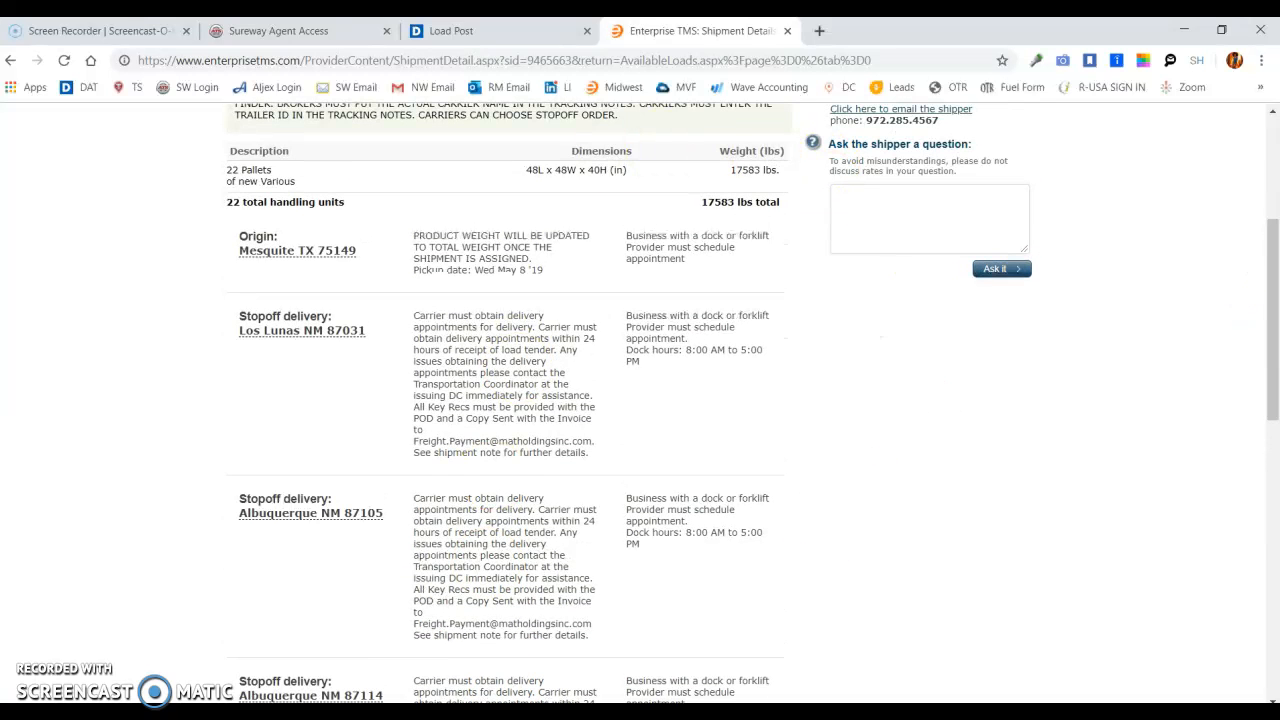
pyautogui.hotkey('alt', 'Tab')
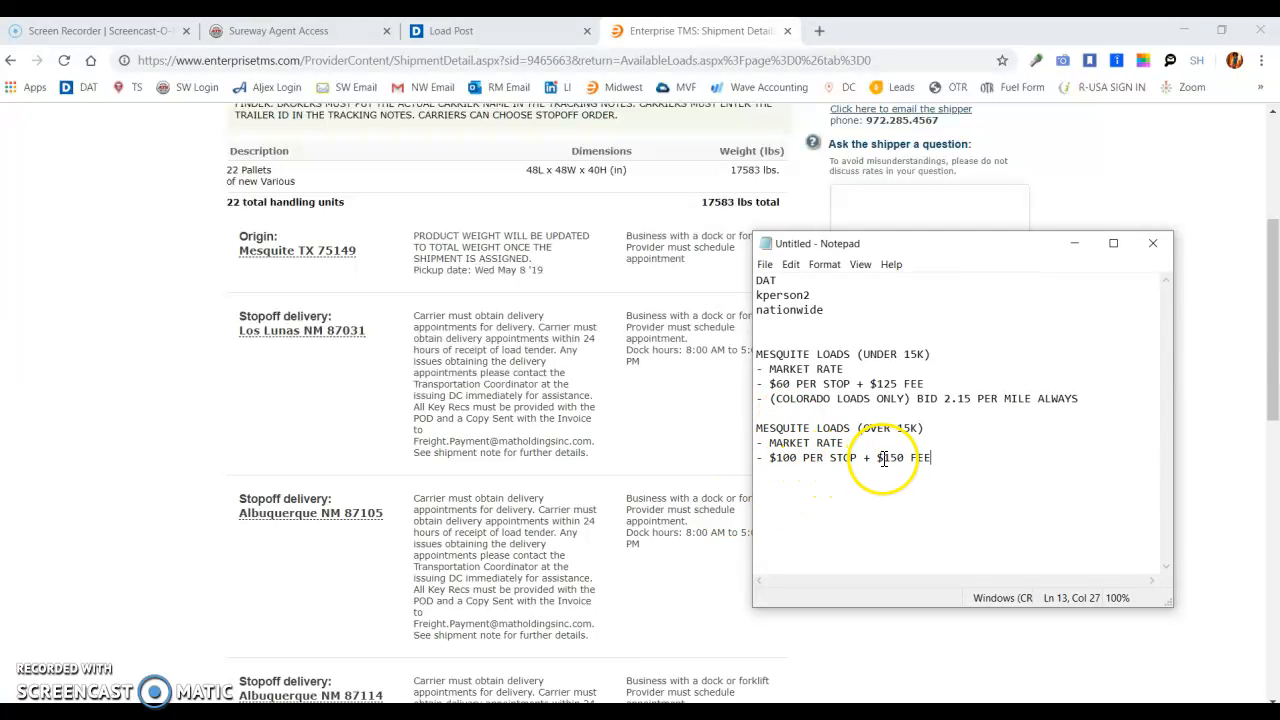
pyautogui.click(1273, 320)
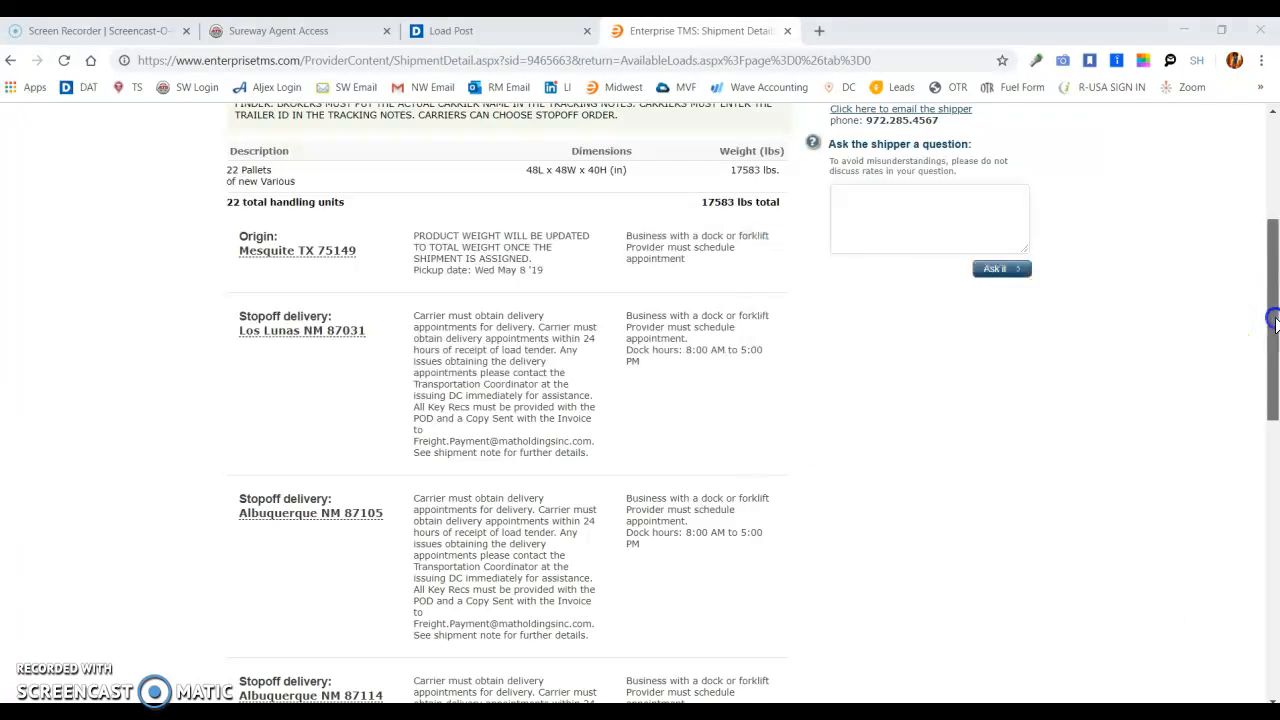
pyautogui.moveTo(1273, 320); pyautogui.dragTo(1273, 346)
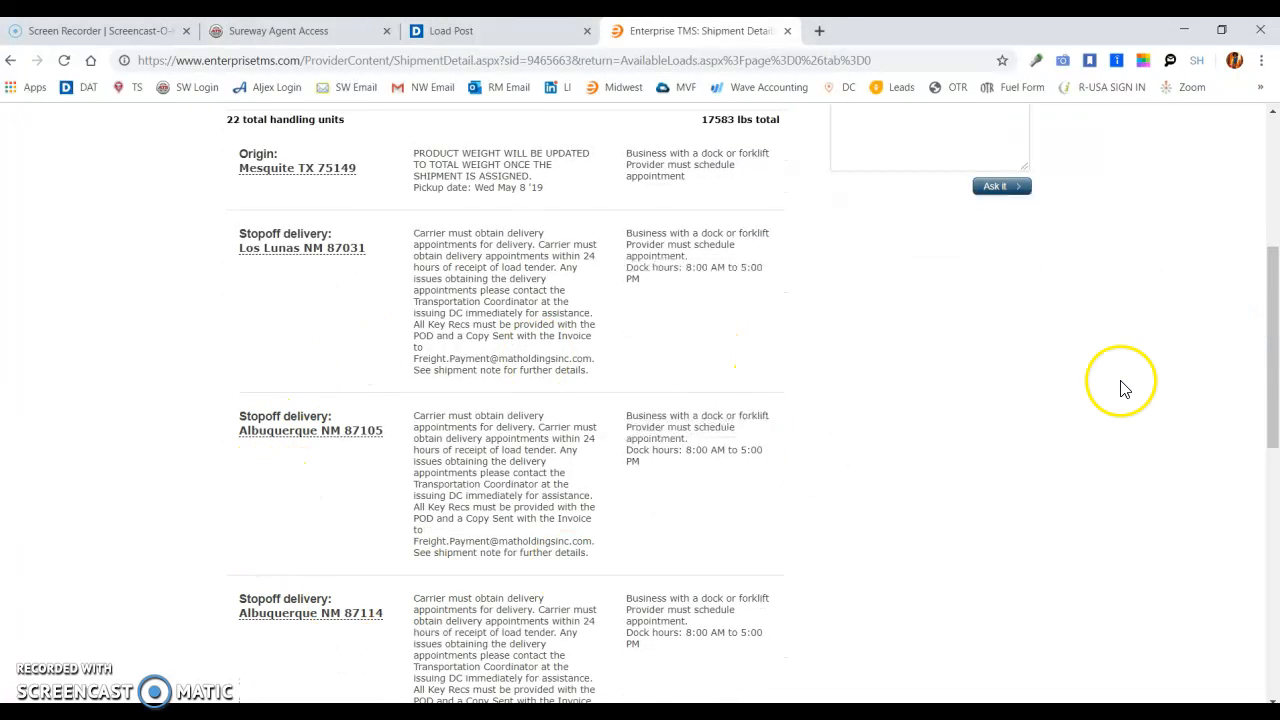
pyautogui.moveTo(1273, 350); pyautogui.dragTo(1274, 437)
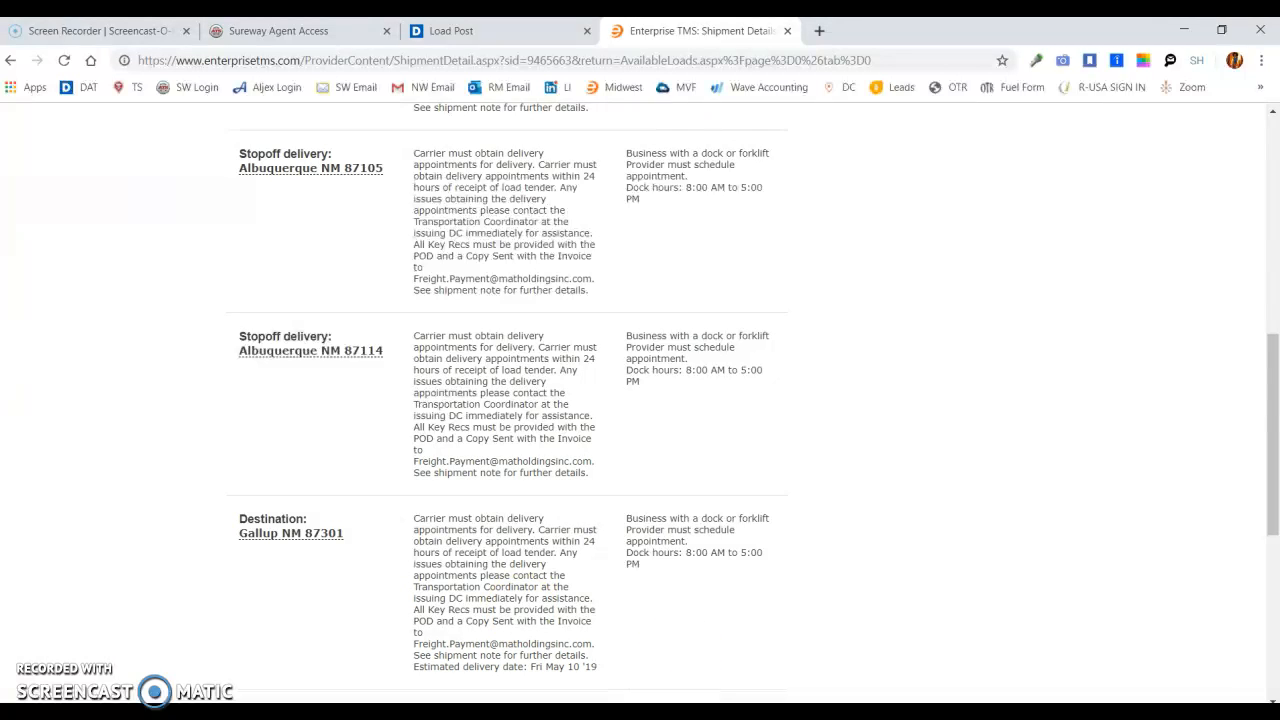
# - Add "($2370)" after MARKET RATE in the Notepad section for Mesquite loads over 15K
pyautogui.hotkey('alt', 'Tab')
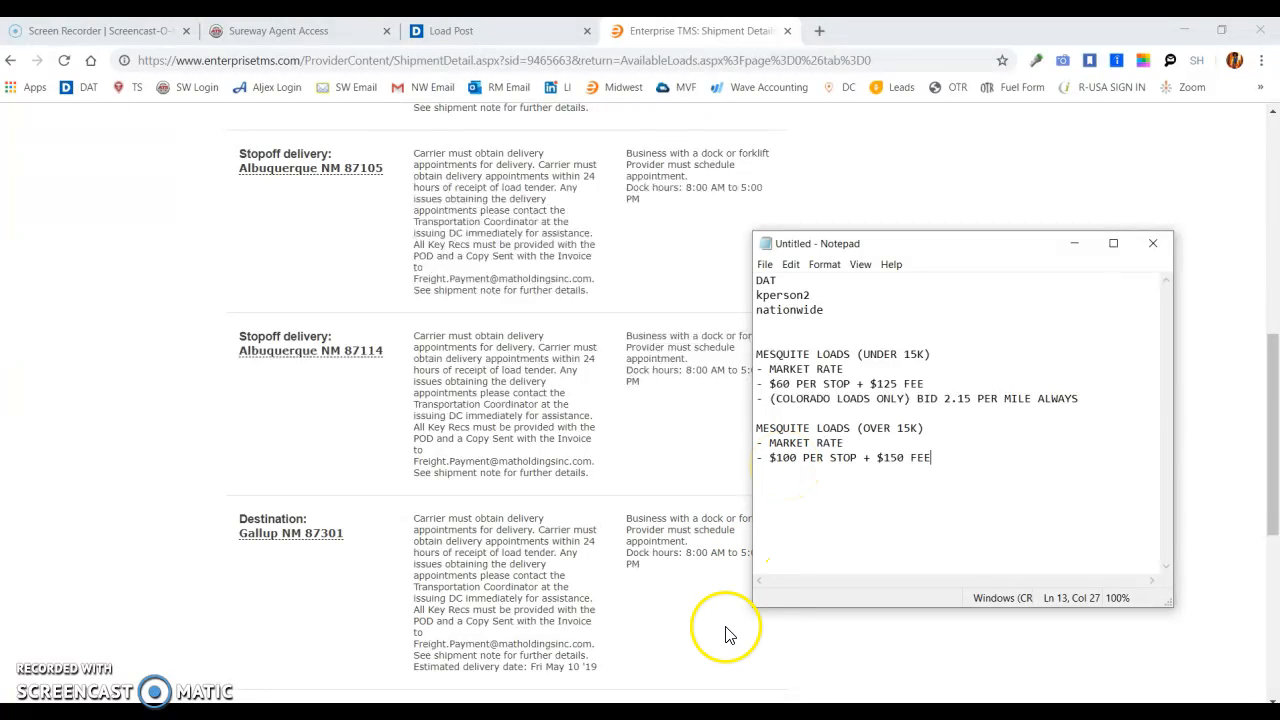
pyautogui.click(635, 712)
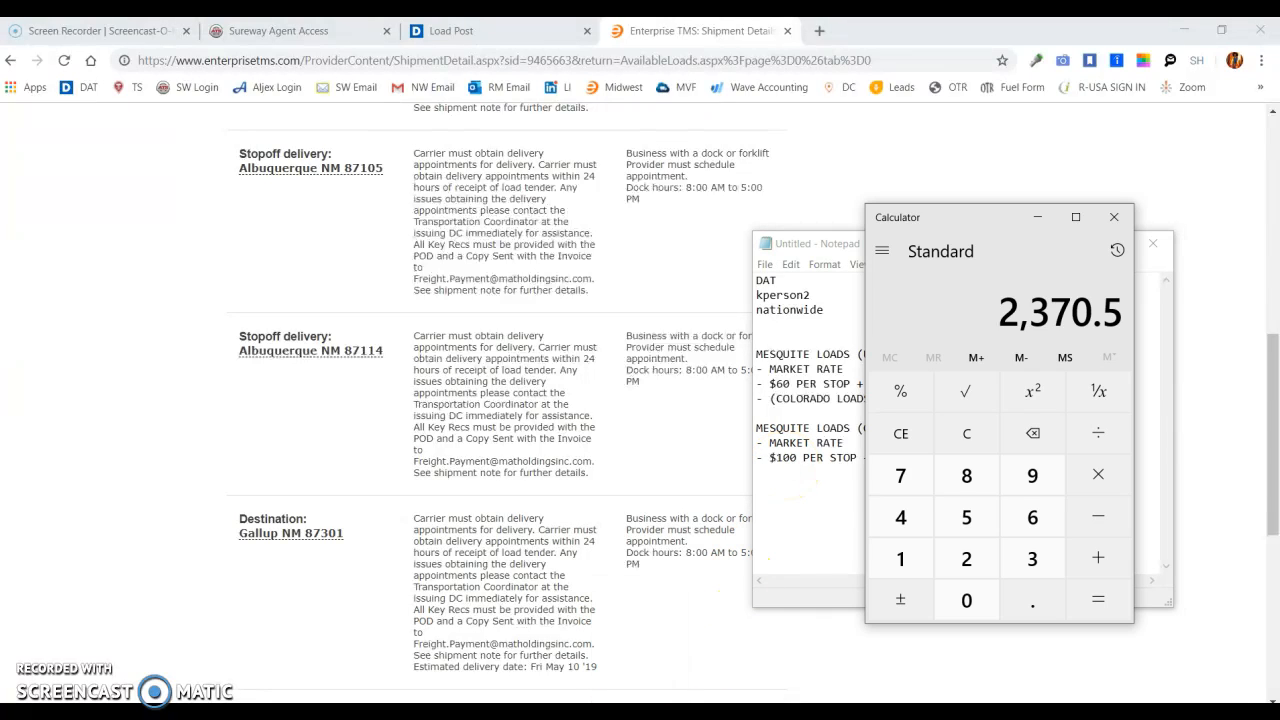
pyautogui.click(828, 516)
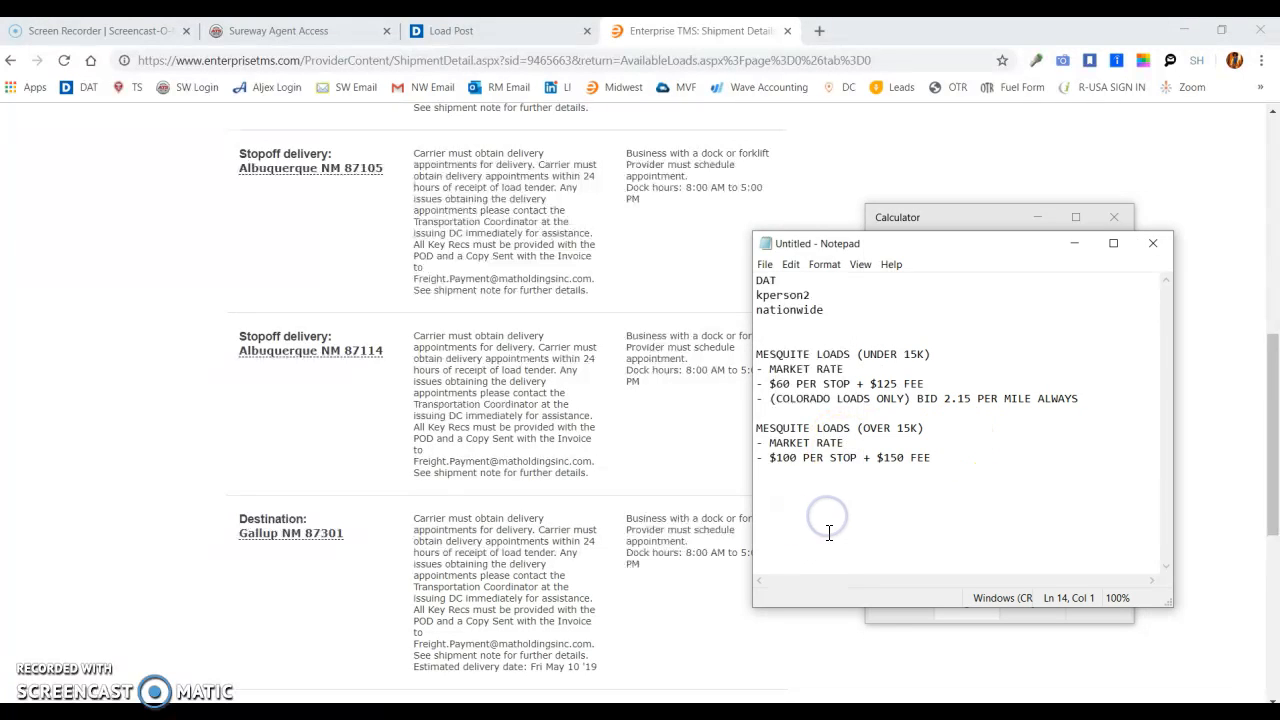
pyautogui.click(868, 447)
pyautogui.click(635, 712)
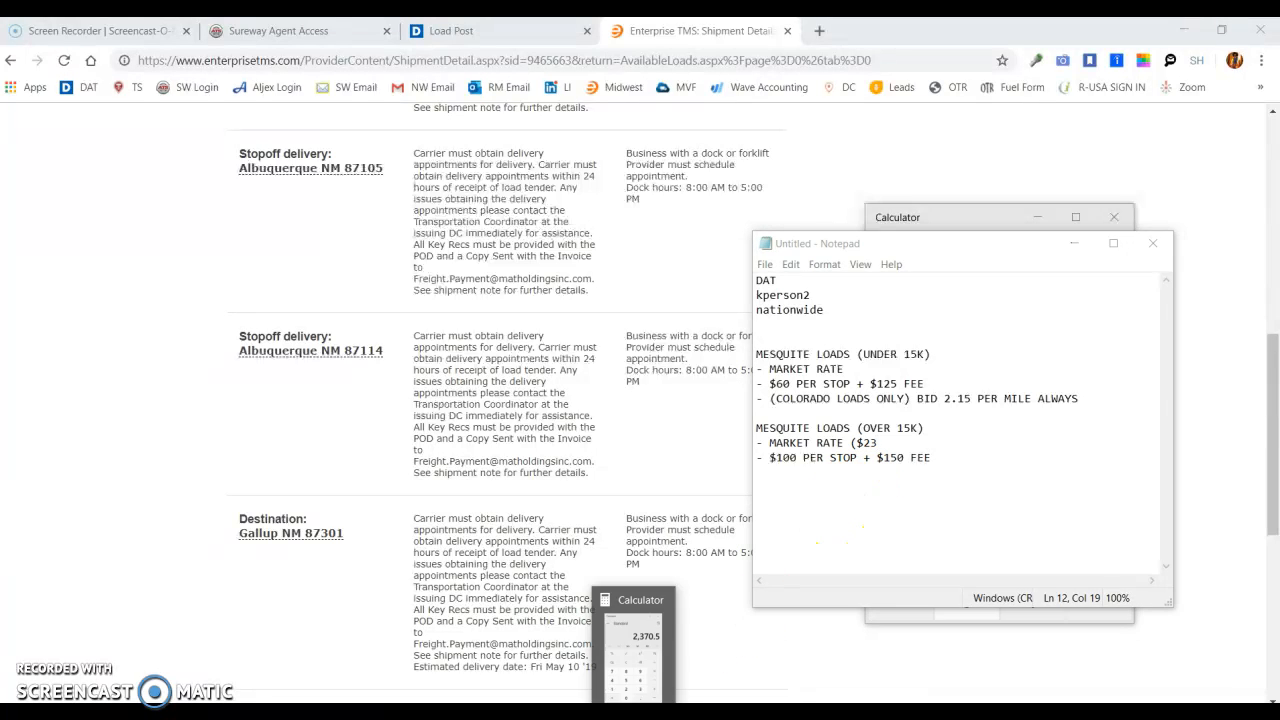
pyautogui.click(820, 523)
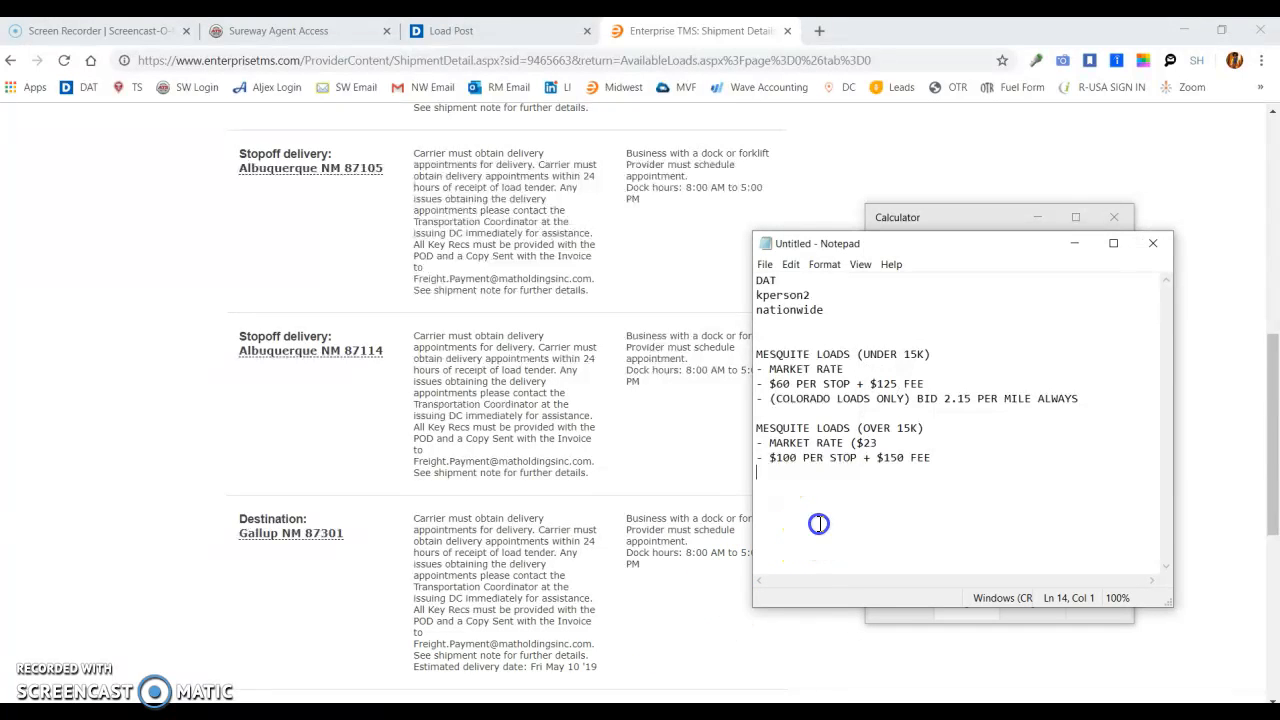
pyautogui.click(880, 442)
# - Calculate 100 × 4 + 150 in Calculator and append "= $550" to the over-15K per-stop and fee line in Notepad
pyautogui.click(687, 712)
pyautogui.moveTo(997, 232); pyautogui.dragTo(557, 318)
pyautogui.press('Escape')
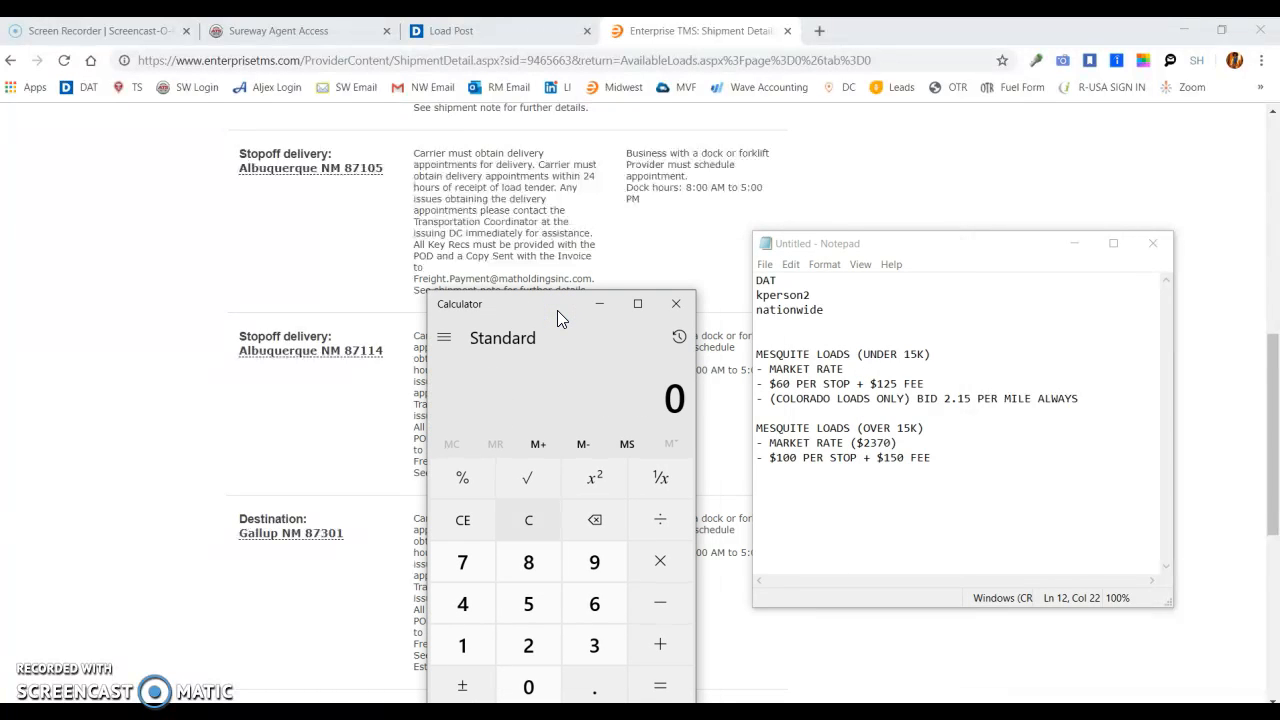
pyautogui.write('100')
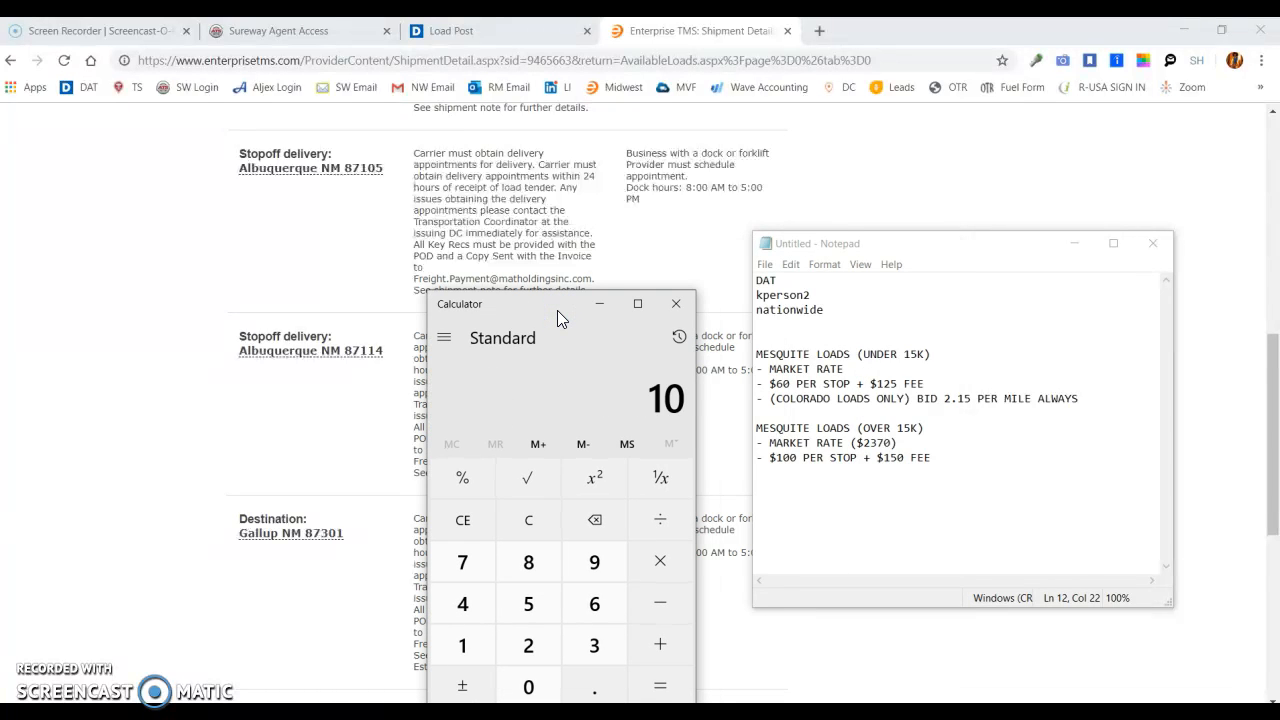
pyautogui.write('*4')
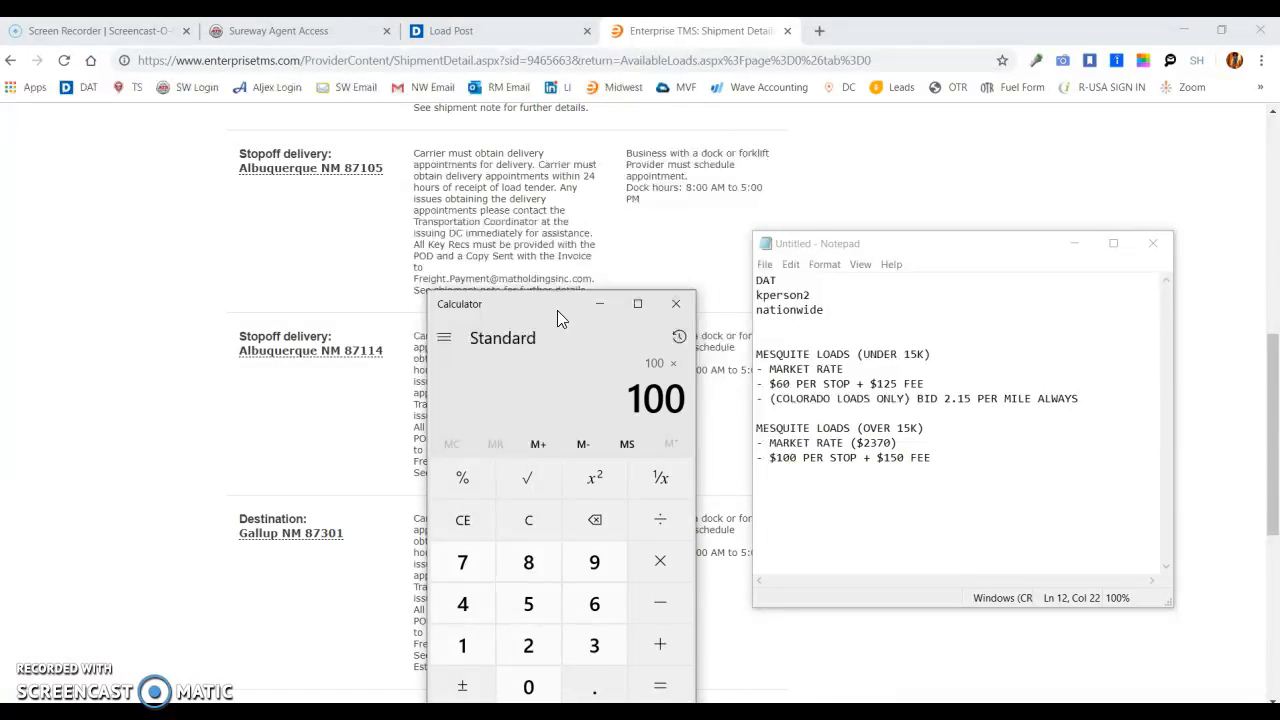
pyautogui.press('Return')
pyautogui.write('+ $')
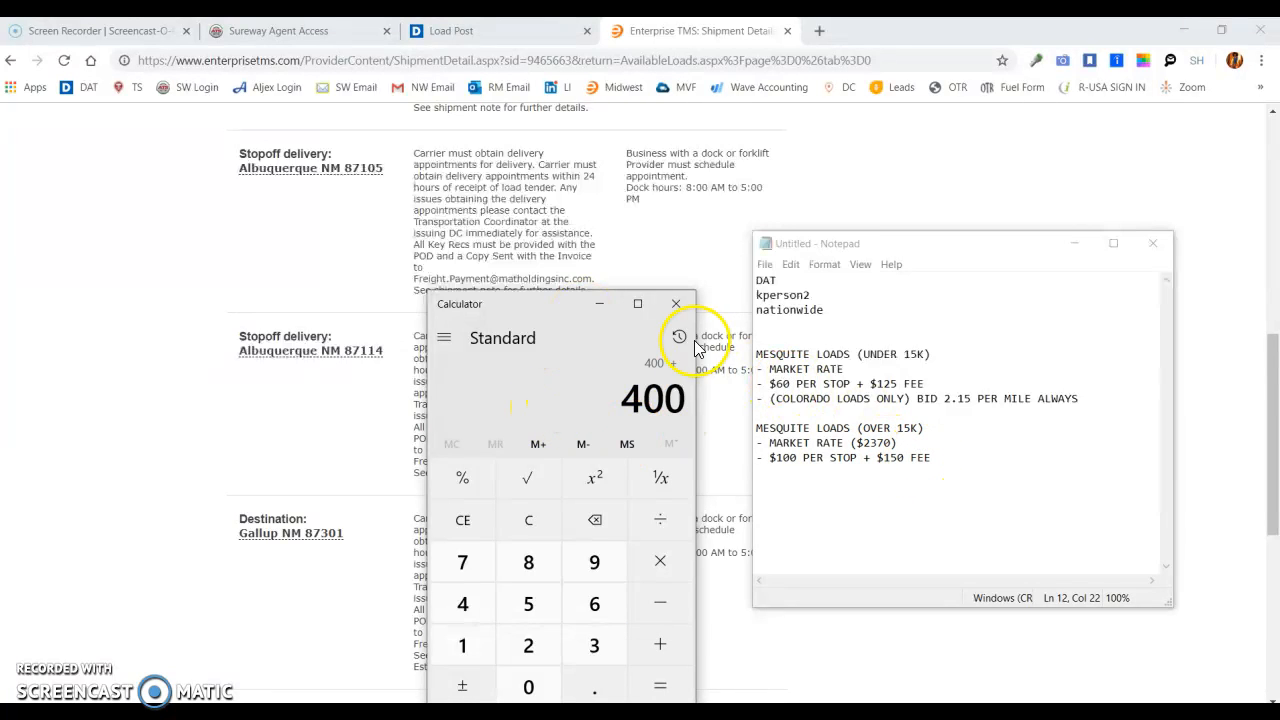
pyautogui.write('150')
pyautogui.press('Return')
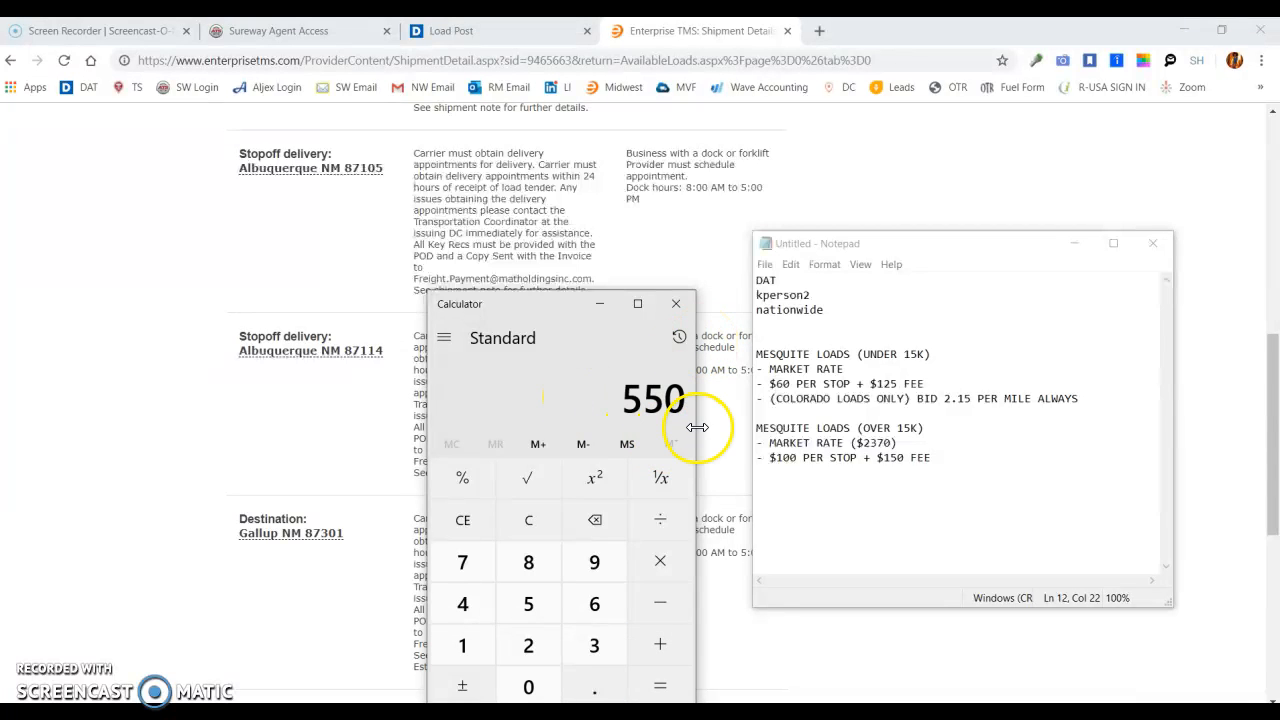
pyautogui.click(936, 457)
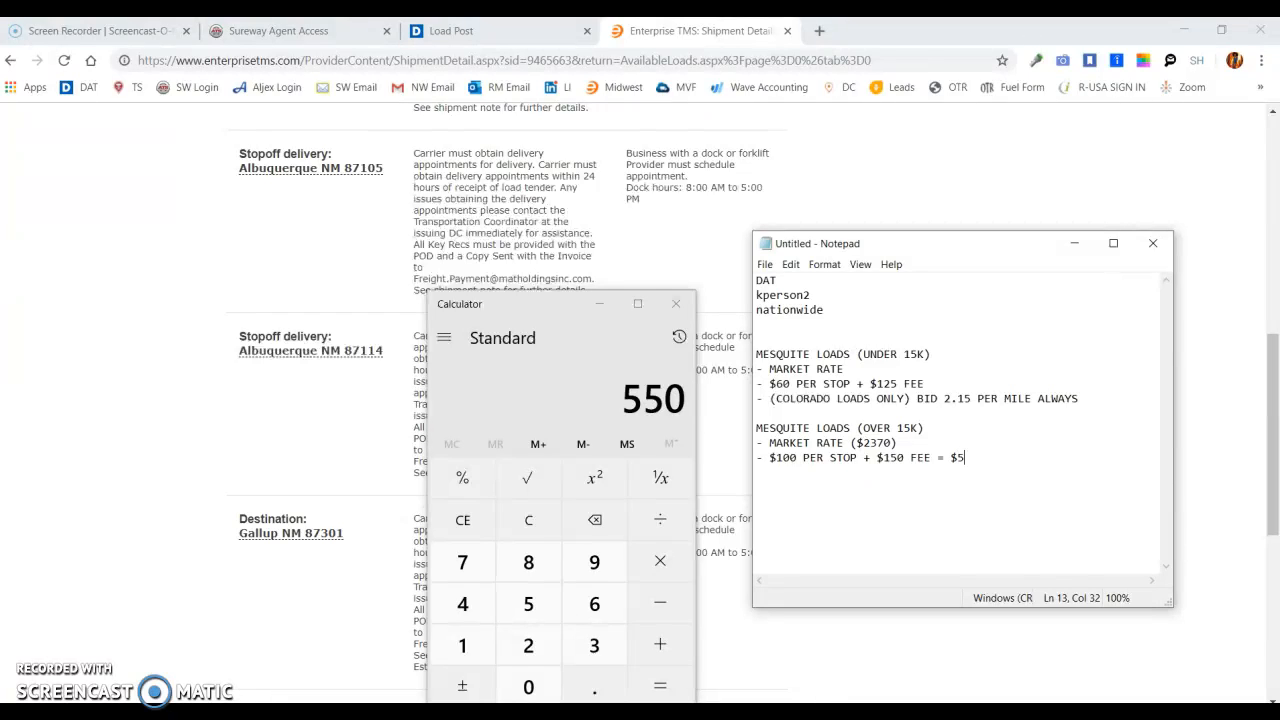
# - Calculate the total quote in Calculator by adding 550 to the 2370 market rate
pyautogui.click(615, 409)
pyautogui.press('Escape')
pyautogui.write('23')
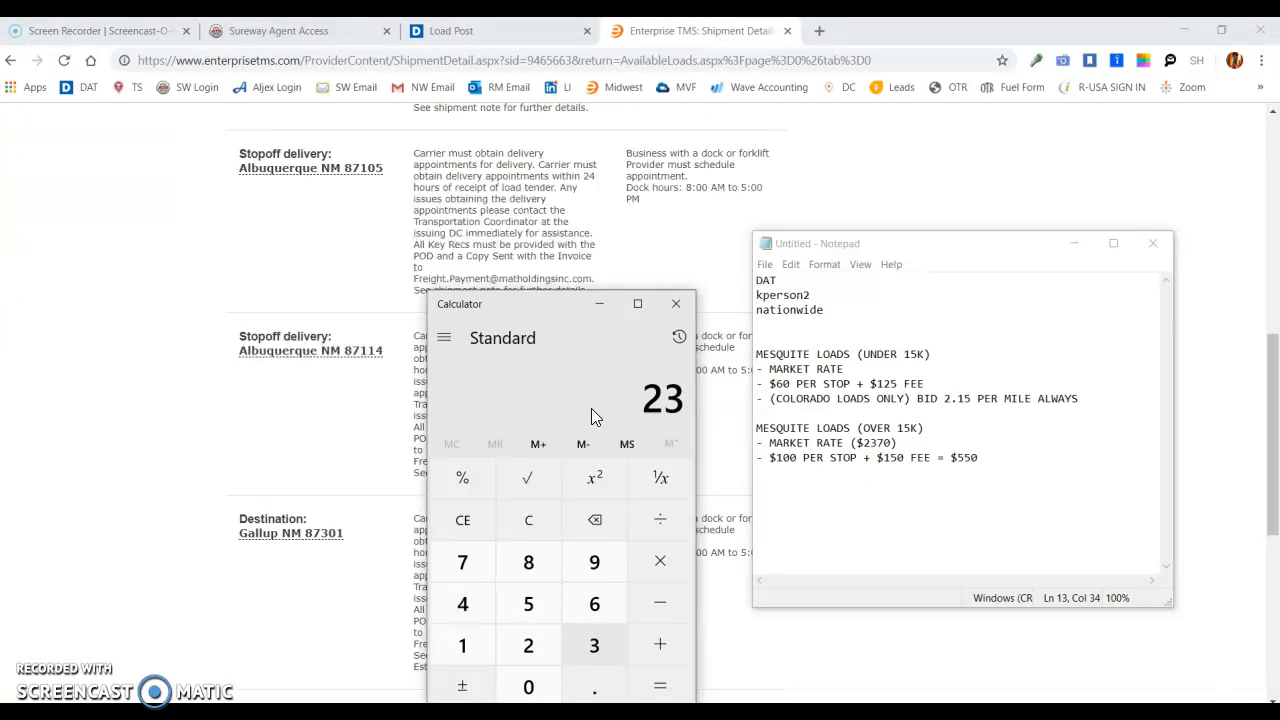
pyautogui.write('70')
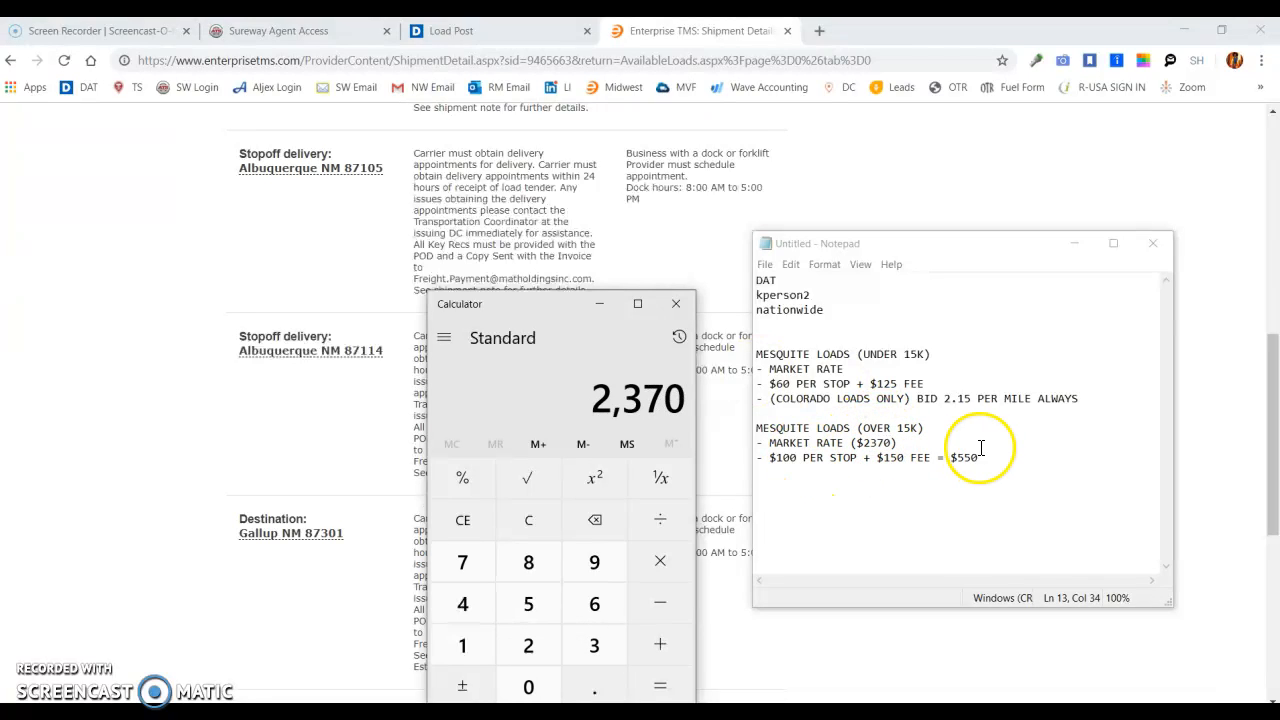
pyautogui.press('+')
pyautogui.write('550')
pyautogui.press('Return')
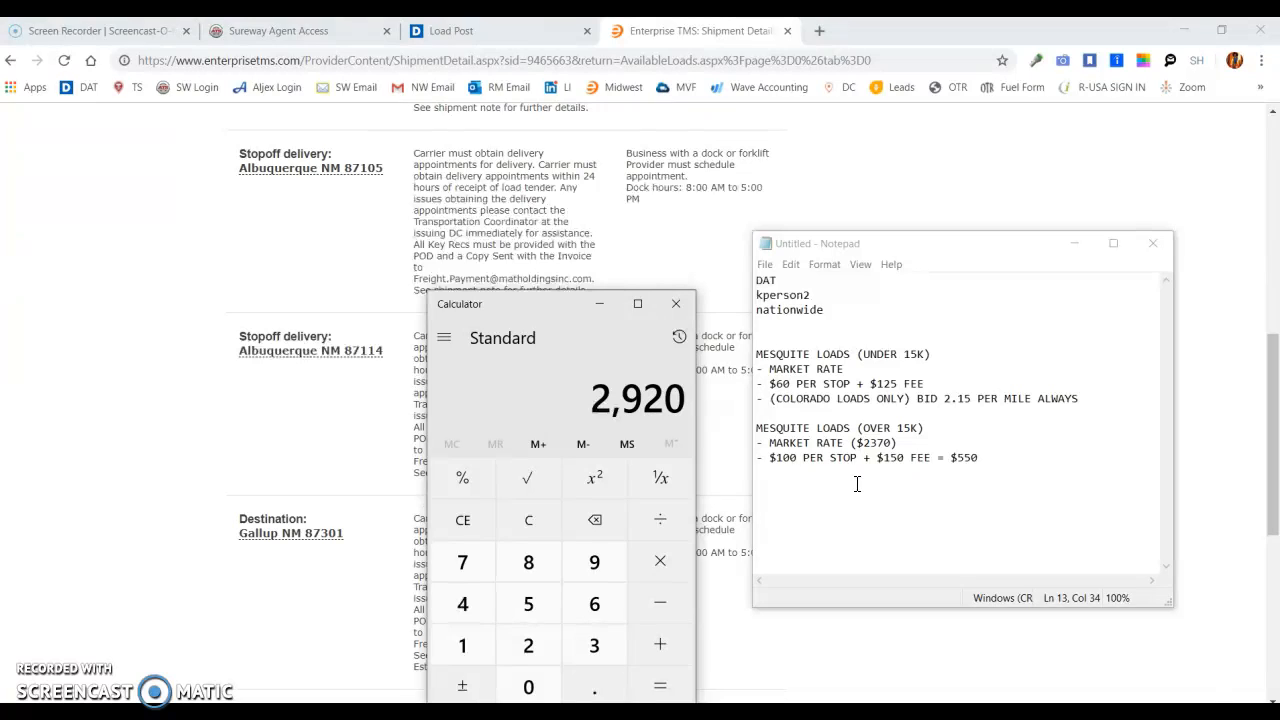
# - Start a quote for the Mesquite to Gallup shipment with an all-in total of 2920 USD, and check it against Calculator
pyautogui.click(1274, 424)
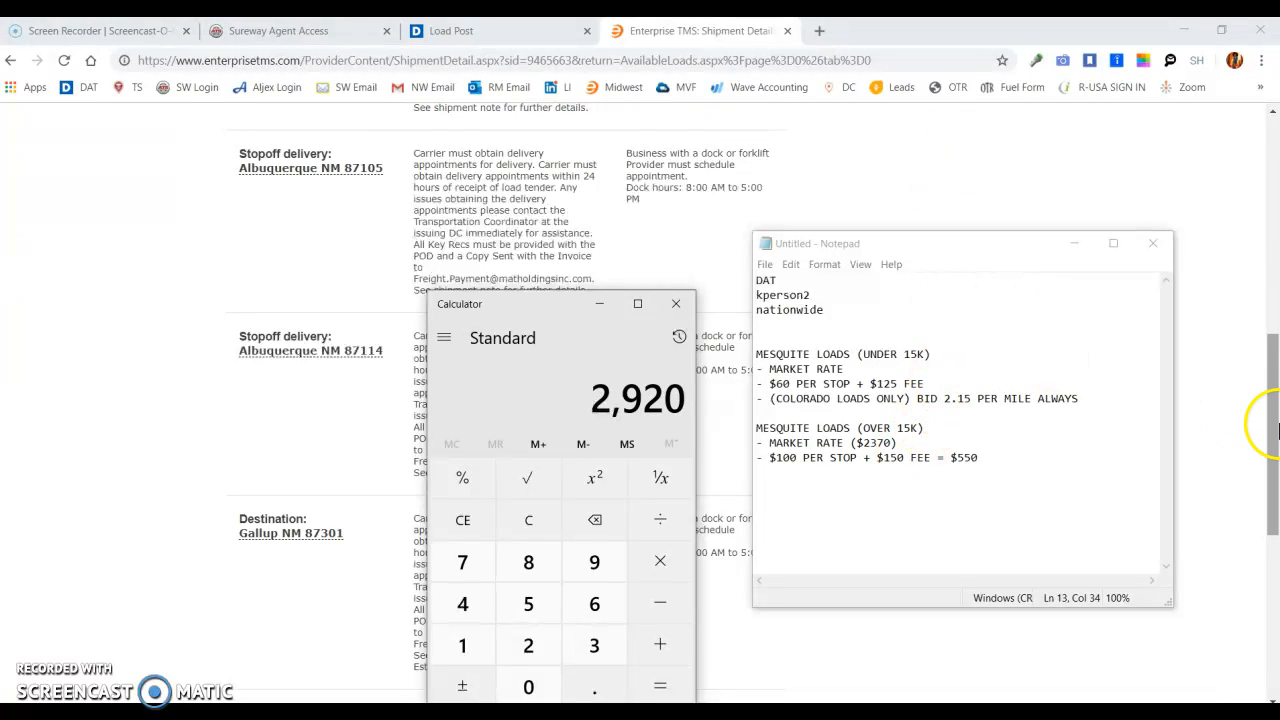
pyautogui.moveTo(1274, 424); pyautogui.dragTo(1272, 206)
pyautogui.click(541, 277)
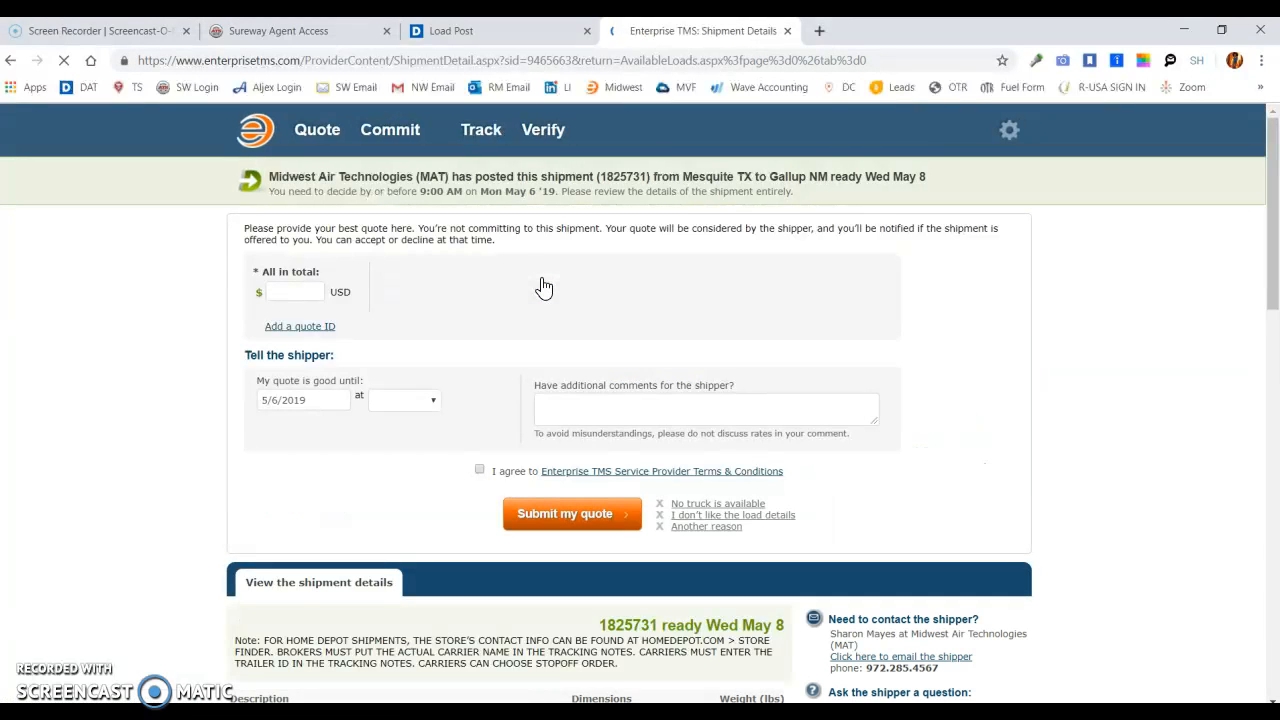
pyautogui.click(283, 292)
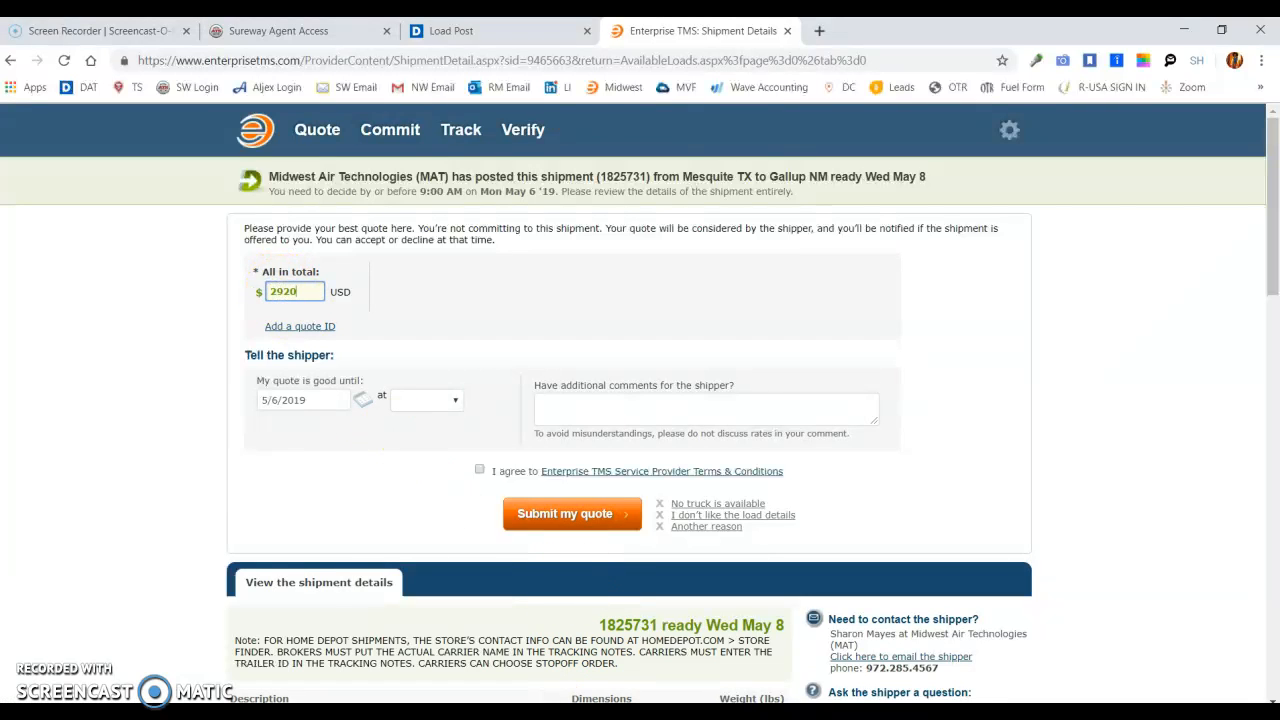
pyautogui.click(650, 712)
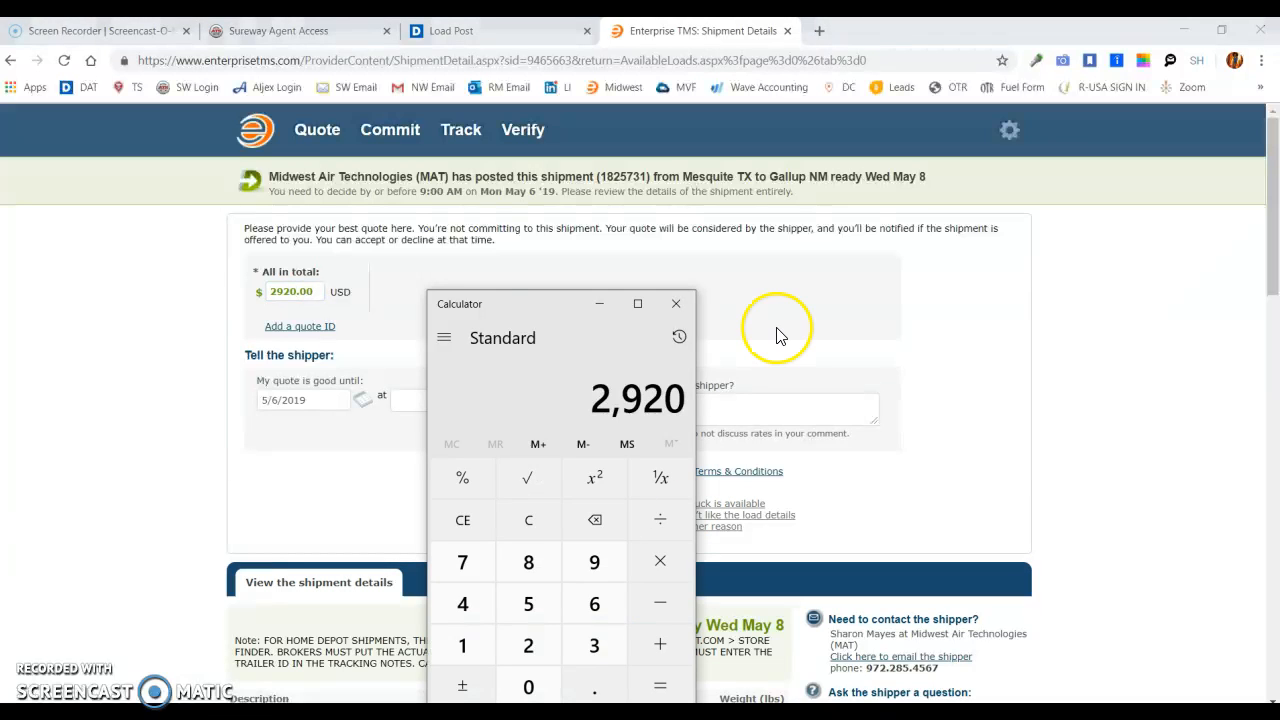
pyautogui.click(810, 305)
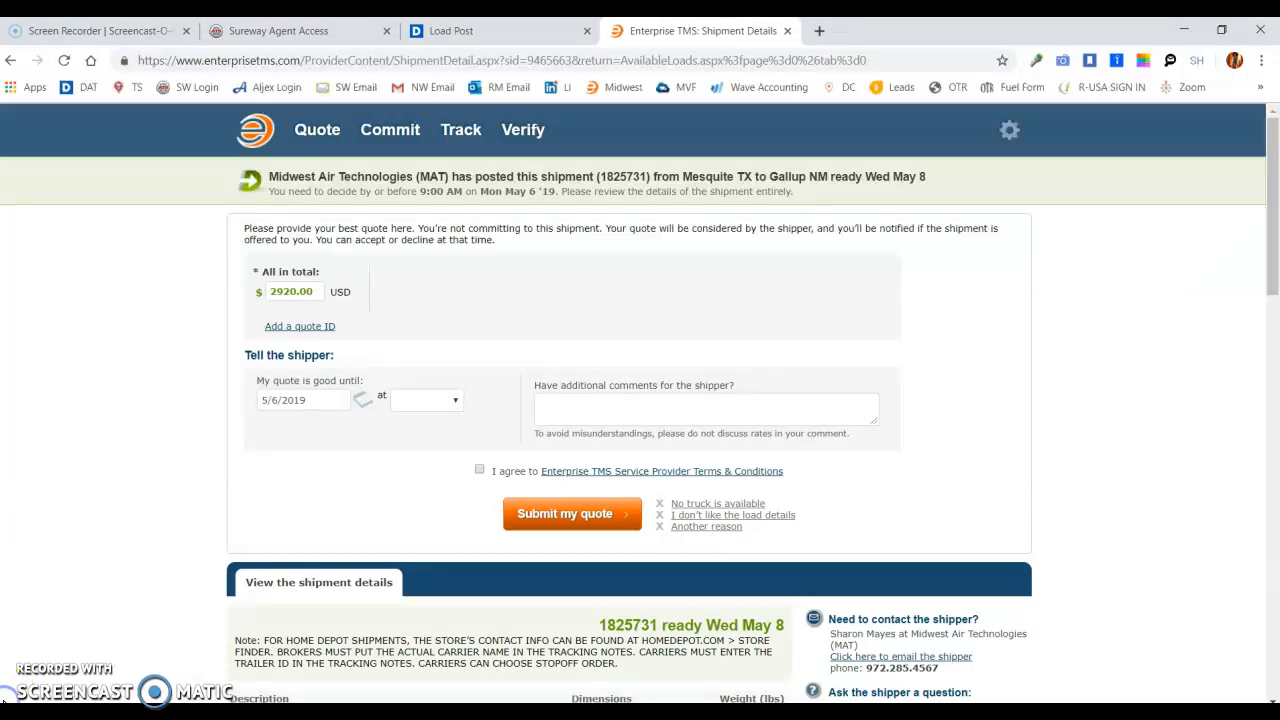
pyautogui.click(220, 418)
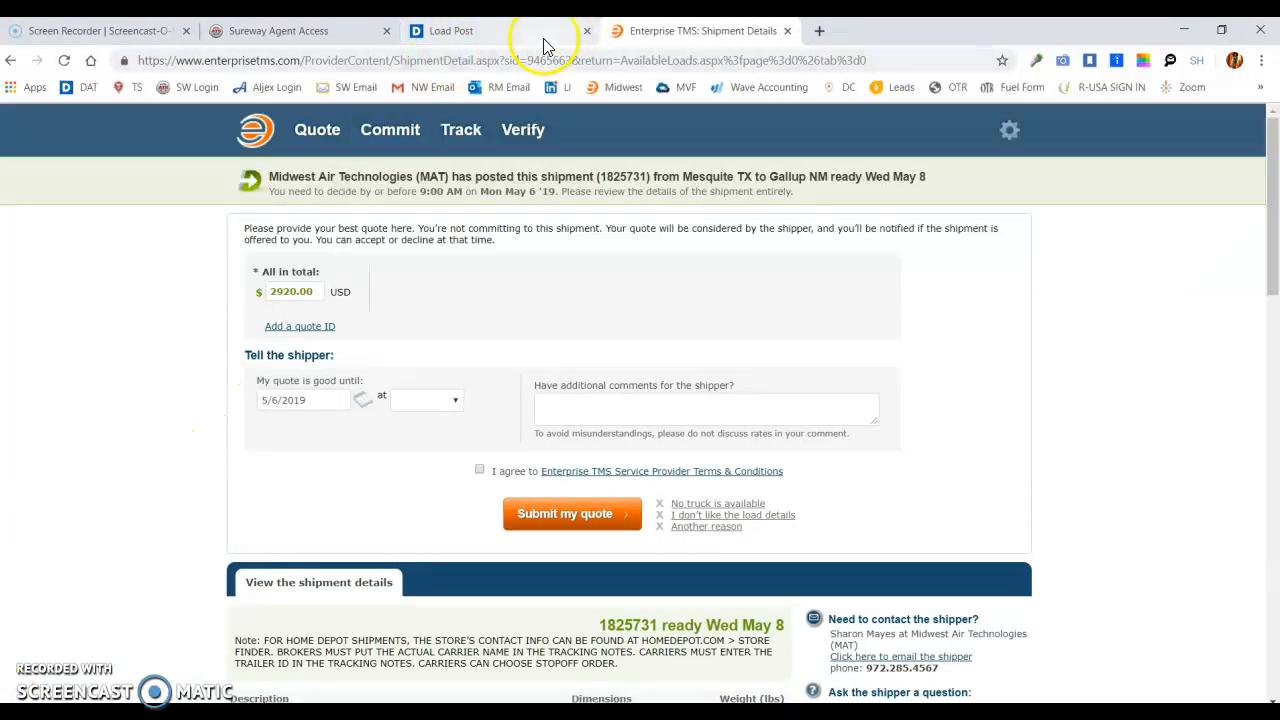
# - Return to the Enterprise TMS home page and open the list of recommended shipments awaiting quotes
pyautogui.click(224, 152)
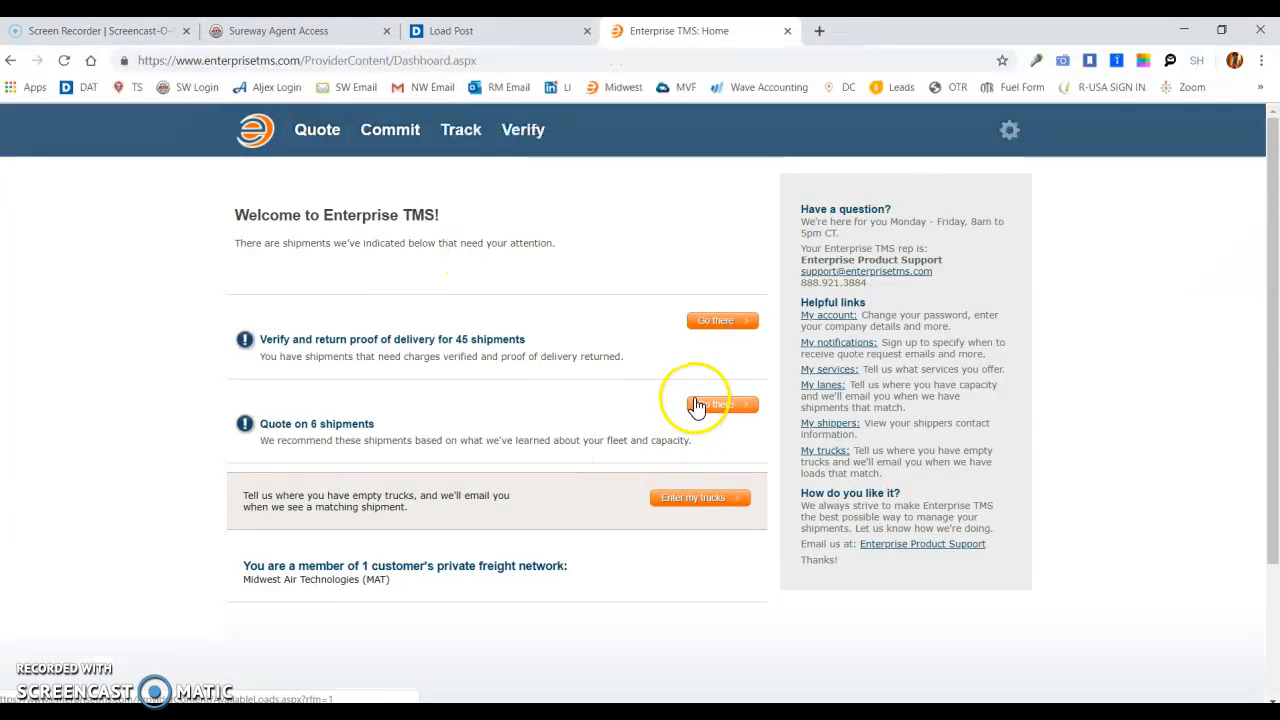
pyautogui.click(716, 405)
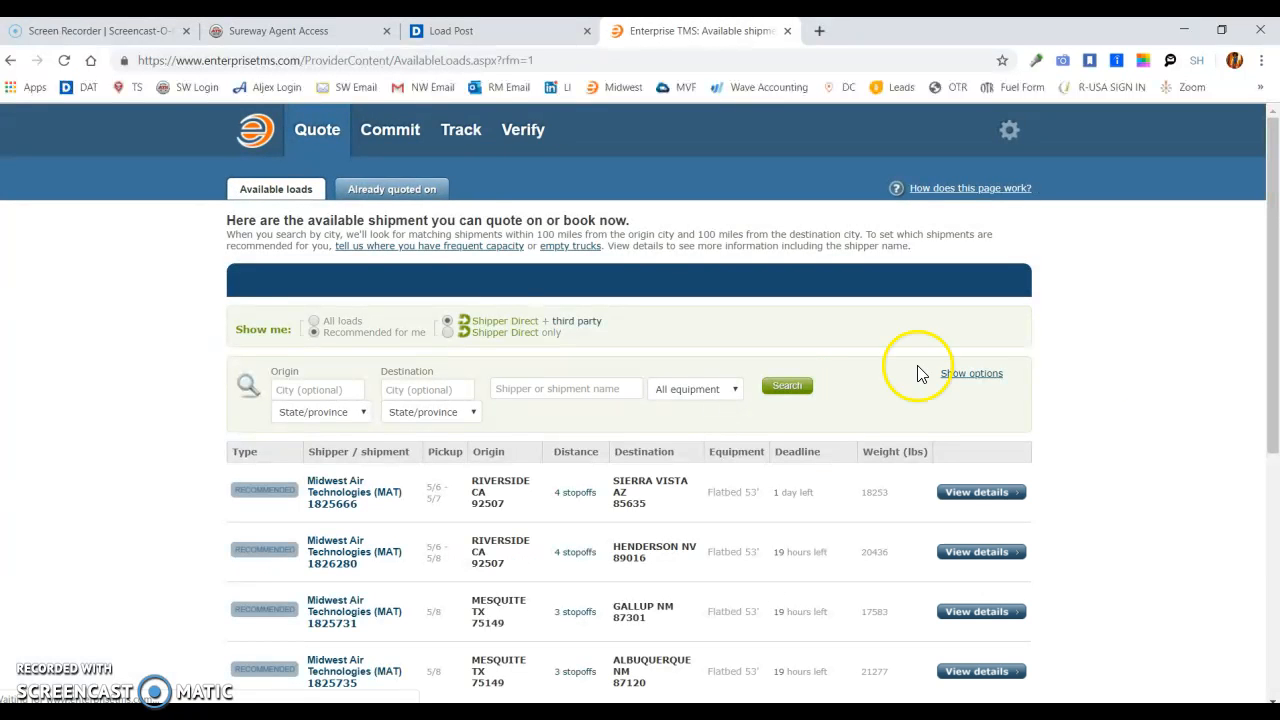
pyautogui.moveTo(1272, 266); pyautogui.dragTo(1275, 382)
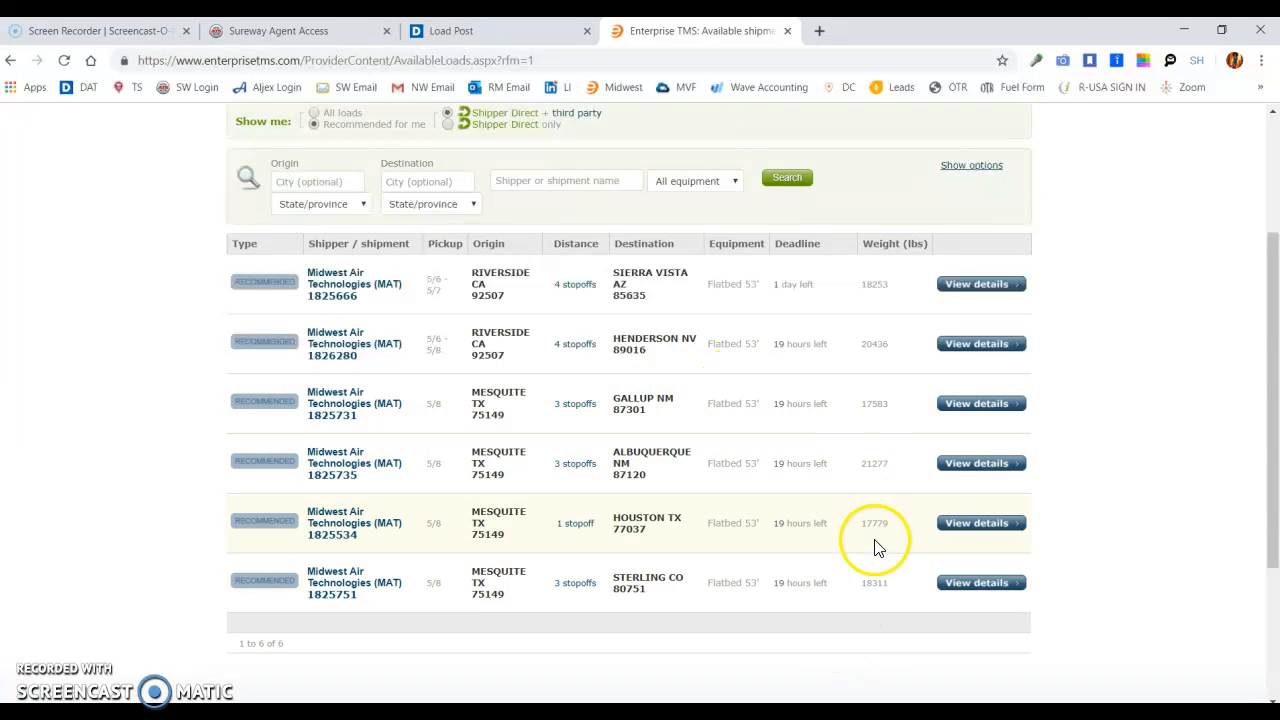
# - Open the Mesquite to Houston shipment's details and look up its DAT flatbed rate with Houston, TX as the destination
pyautogui.click(978, 523)
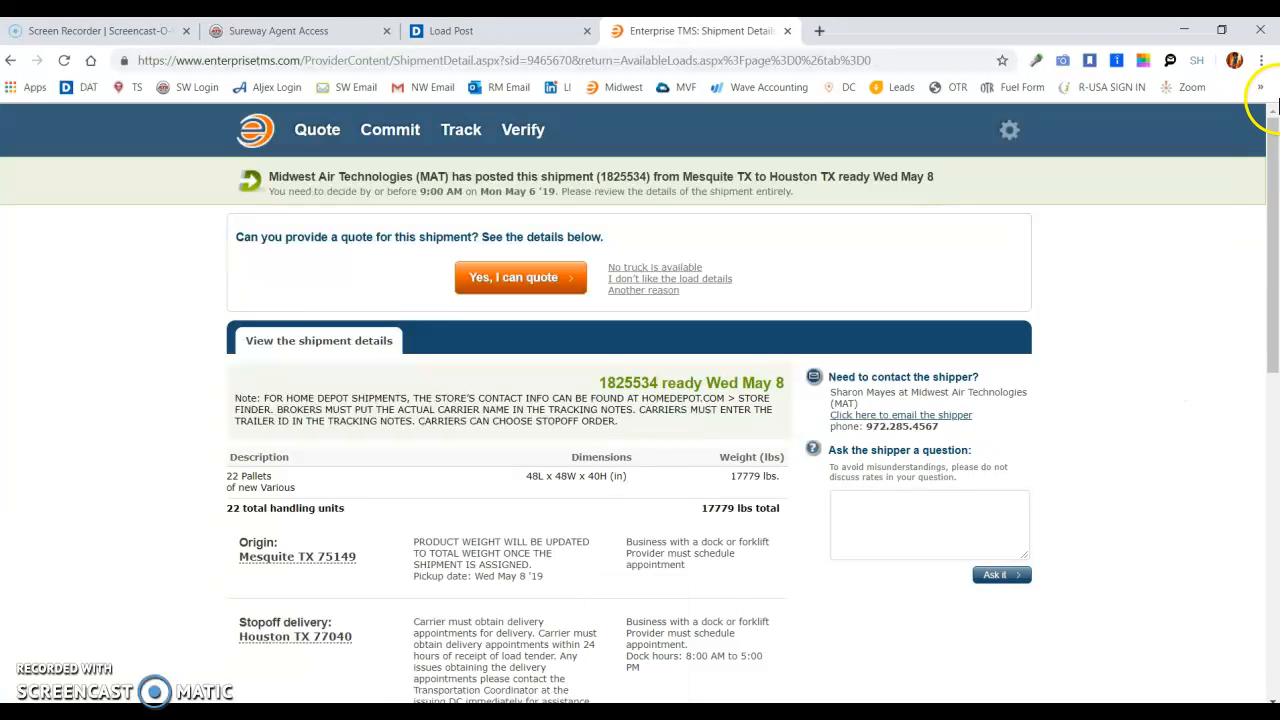
pyautogui.moveTo(1266, 177); pyautogui.dragTo(1273, 285)
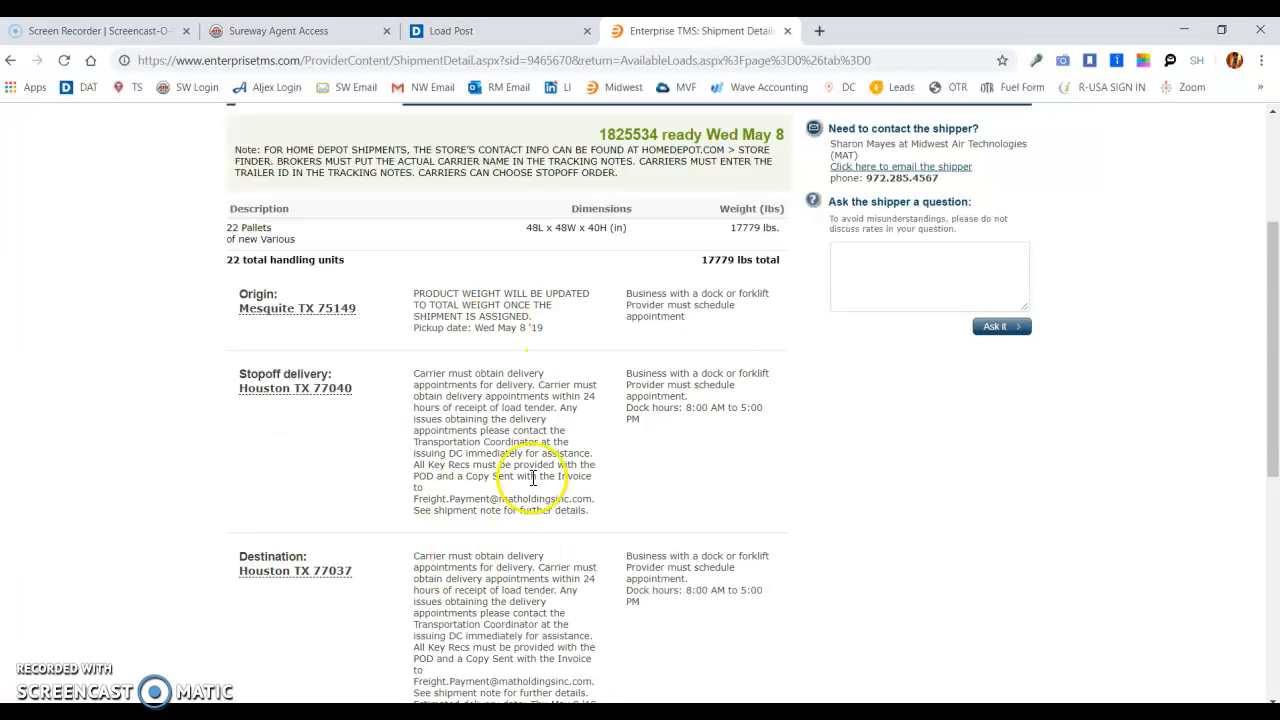
pyautogui.click(505, 31)
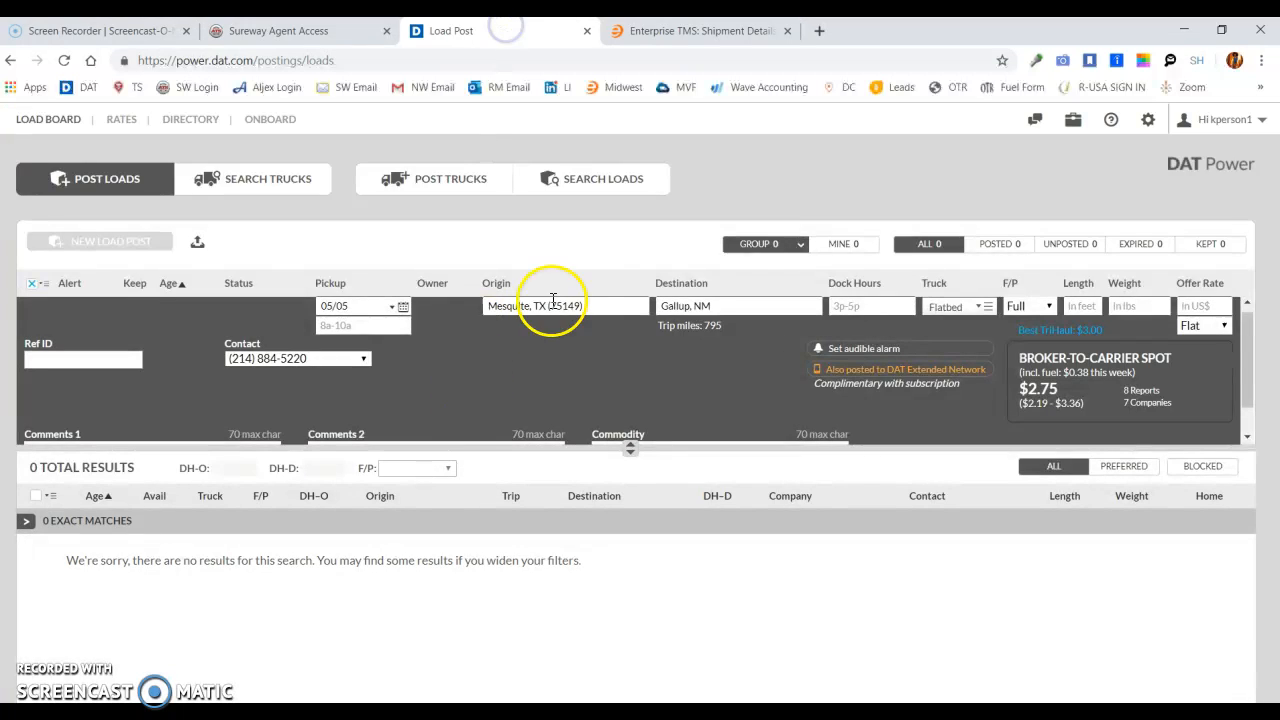
pyautogui.click(690, 306)
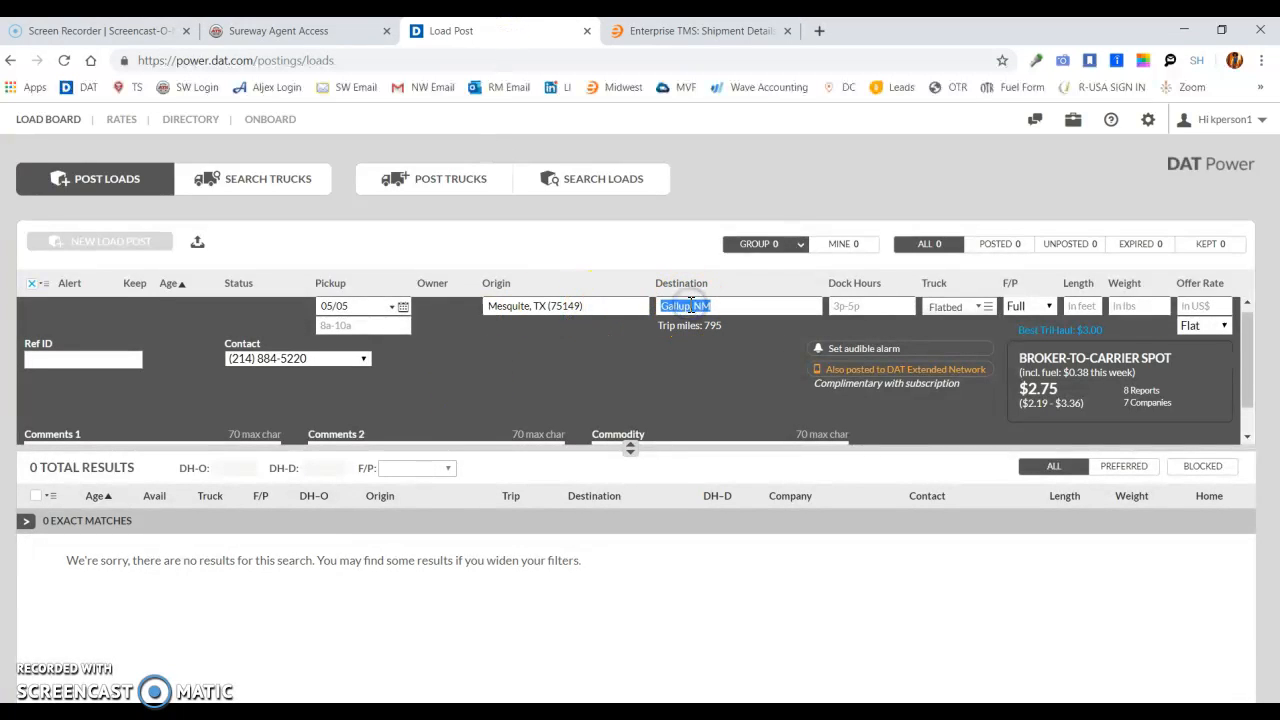
pyautogui.write('HOUSTON')
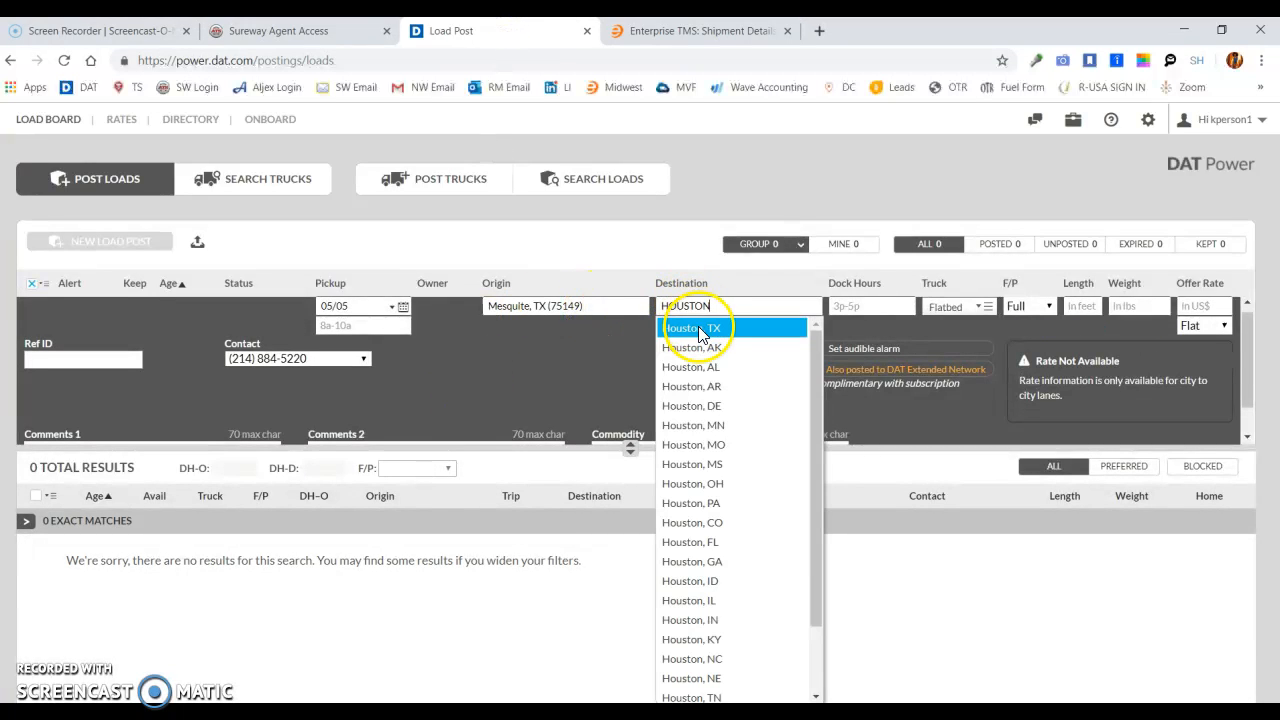
pyautogui.click(695, 323)
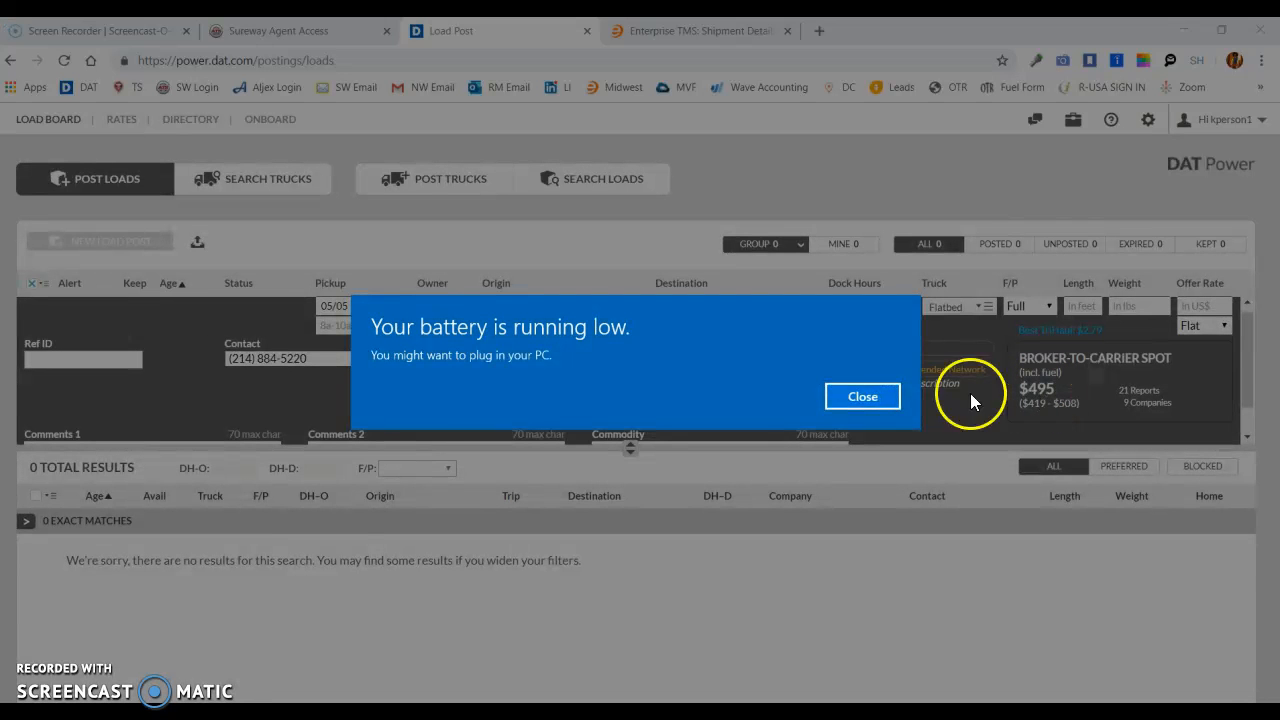
pyautogui.click(863, 397)
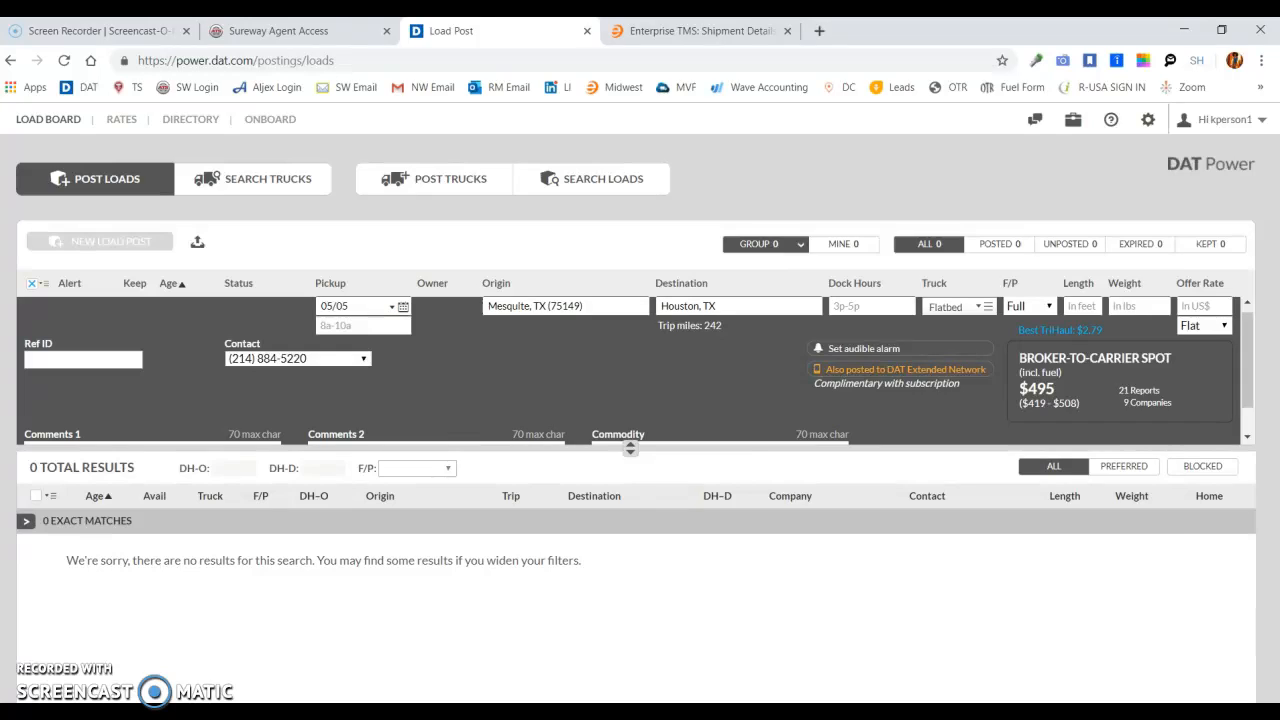
# - Enter $500 as the market rate under the under-15K Mesquite loads rules in Notepad
pyautogui.click(530, 712)
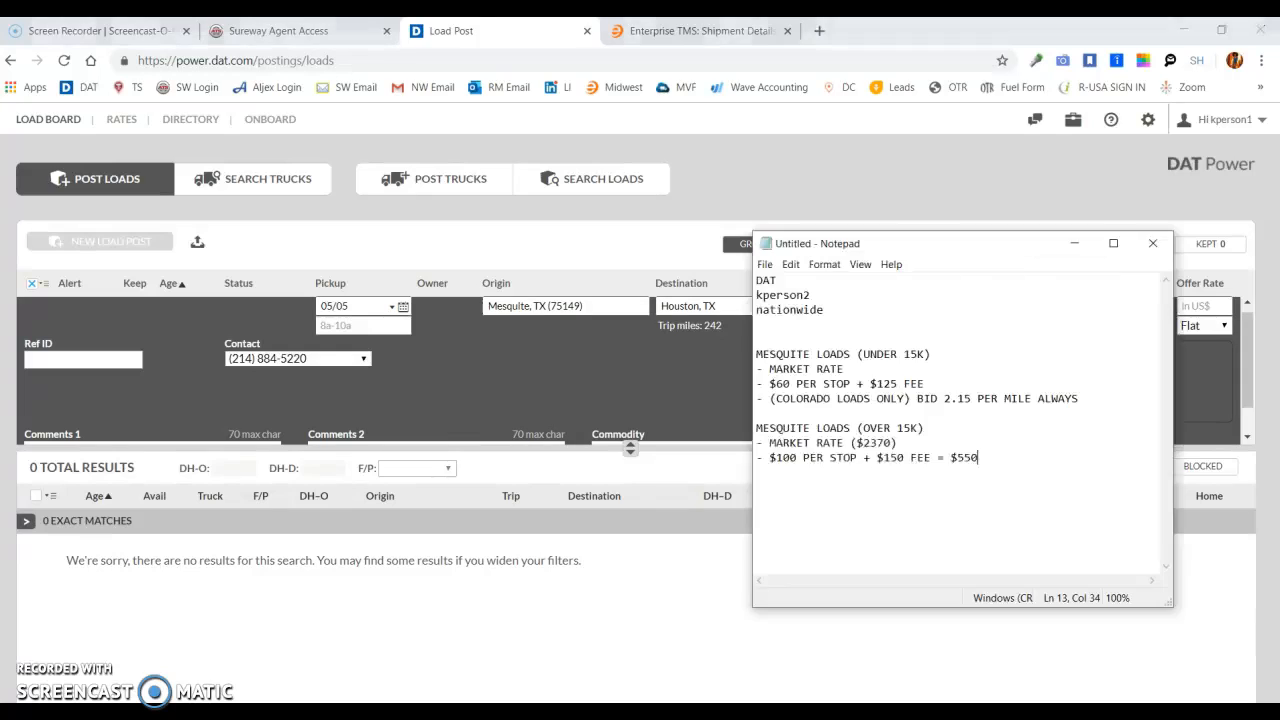
pyautogui.click(865, 372)
pyautogui.write('$500')
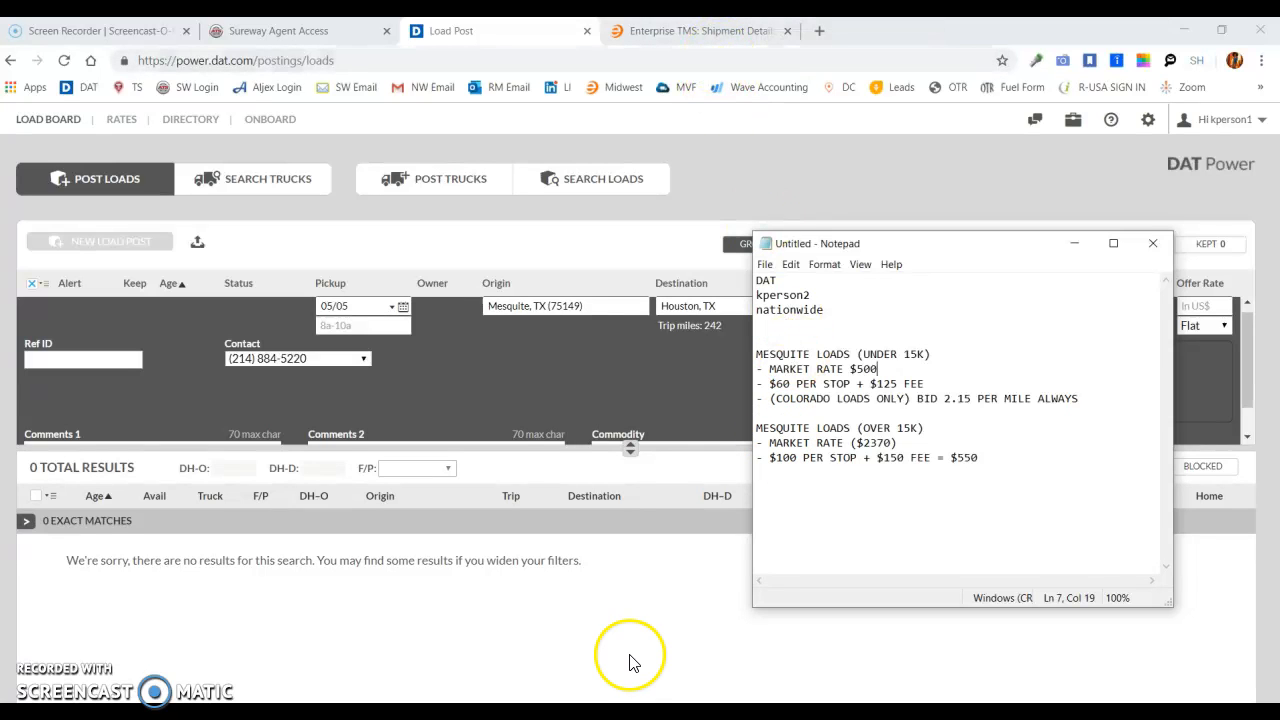
# - Check the Houston shipment's stops in Enterprise TMS and calculate 60 × 2 + 125 in Calculator
pyautogui.click(700, 31)
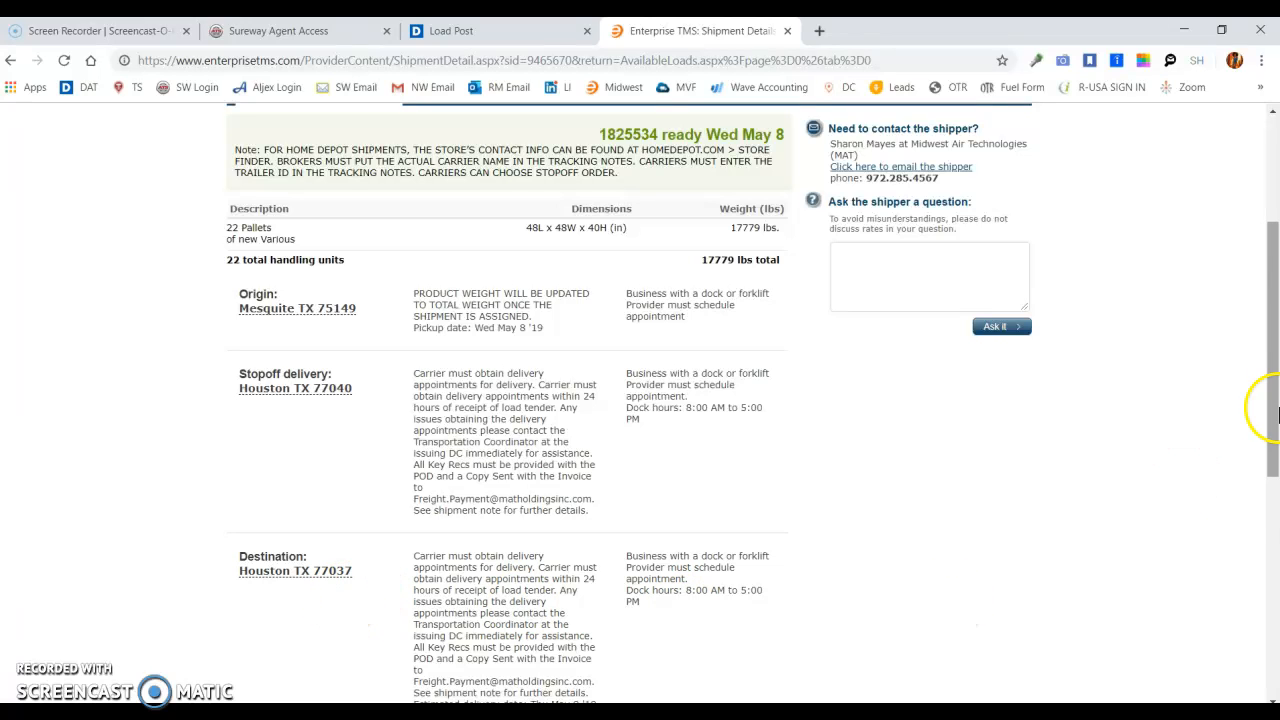
pyautogui.click(1274, 516)
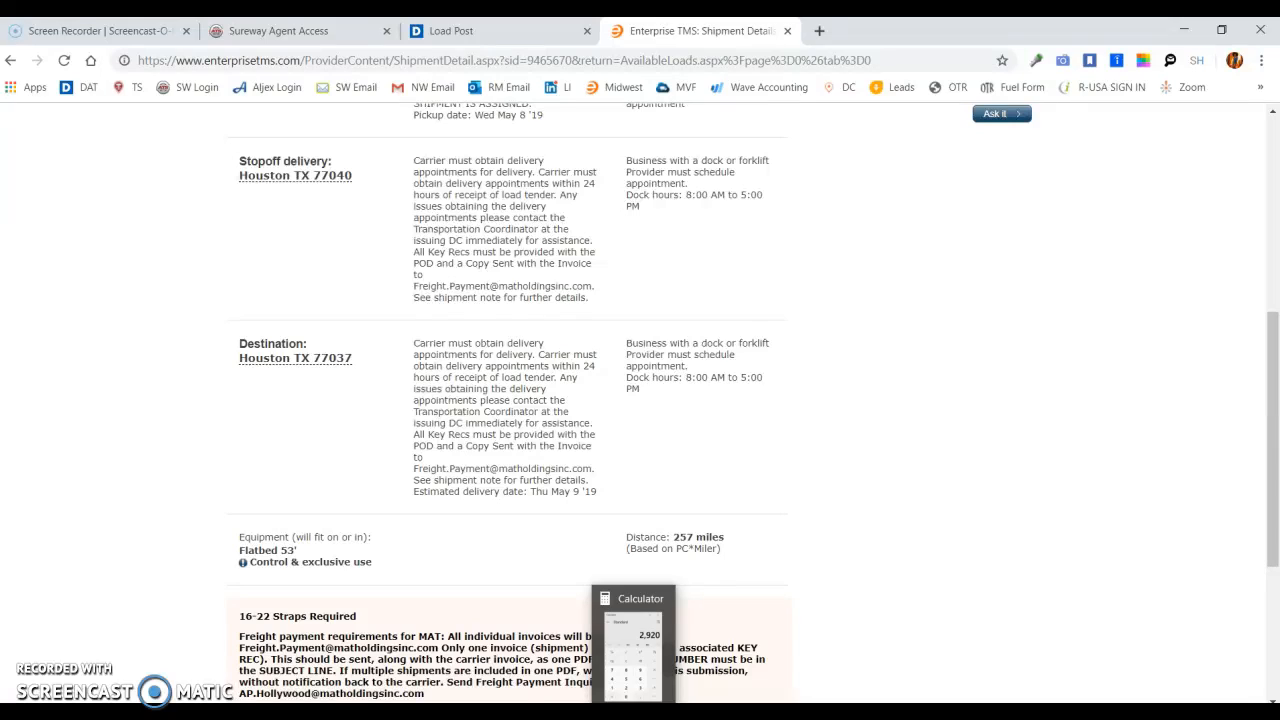
pyautogui.click(633, 710)
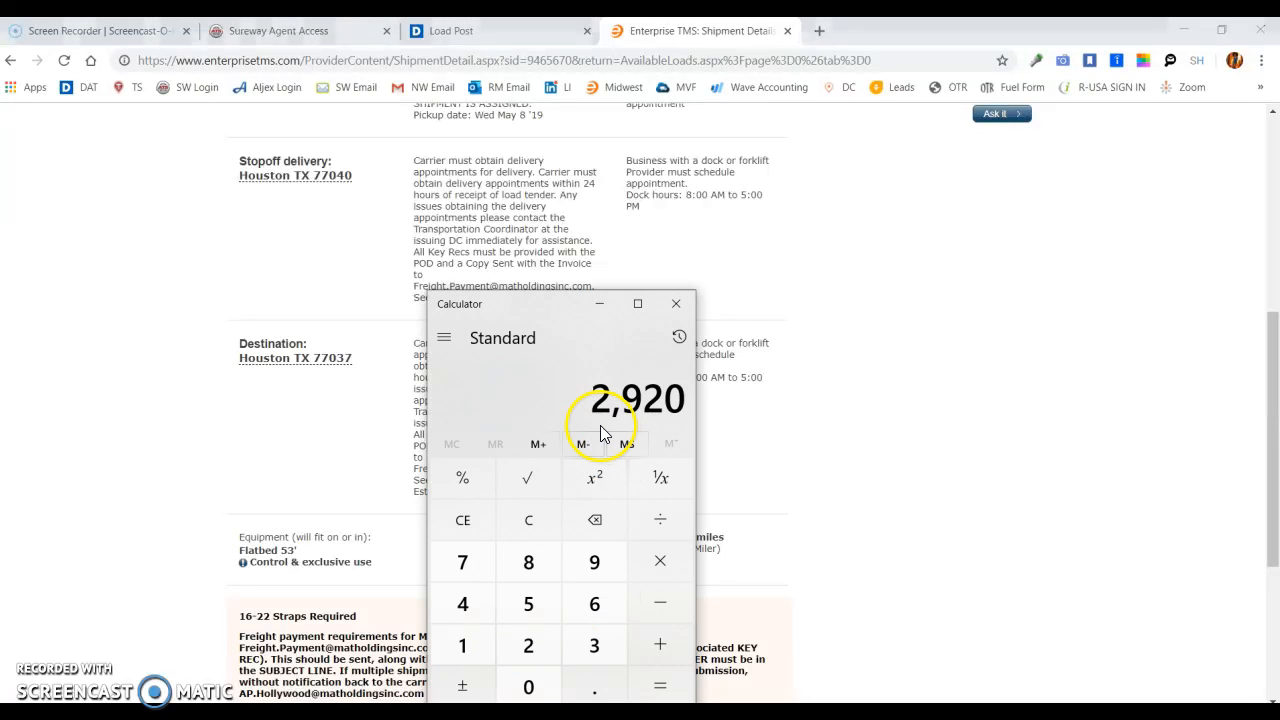
pyautogui.press('Escape')
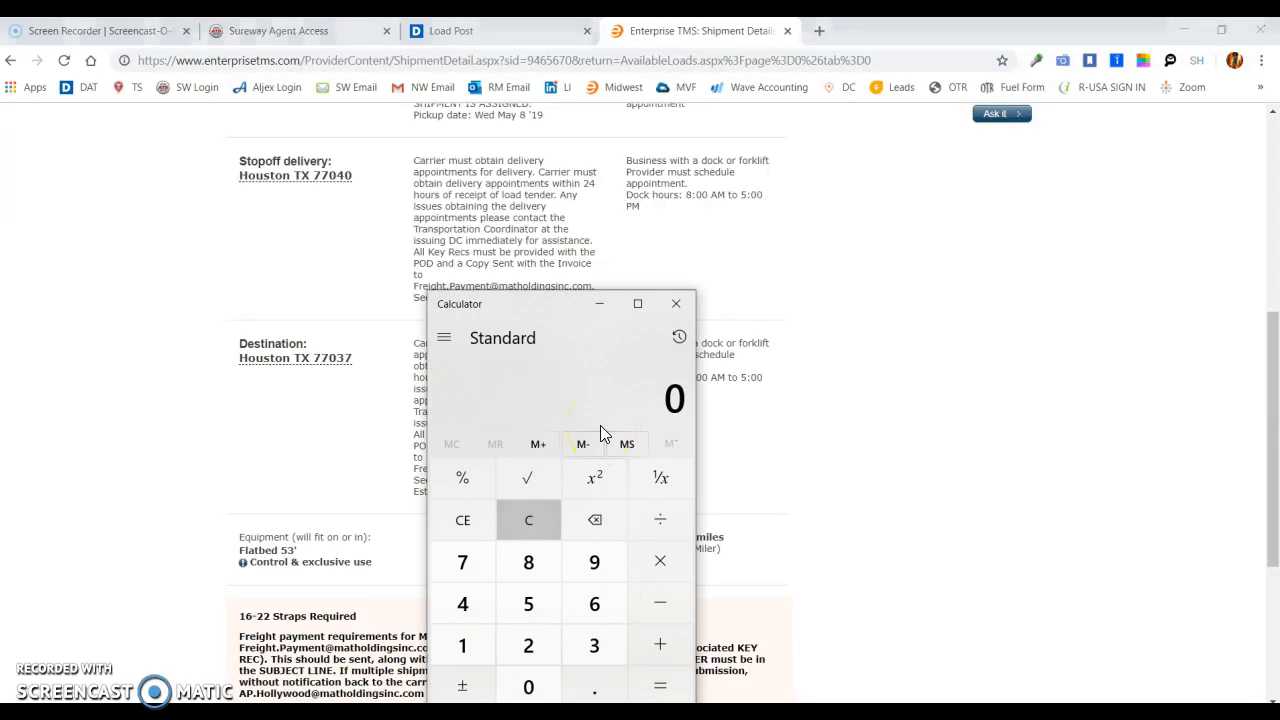
pyautogui.click(665, 712)
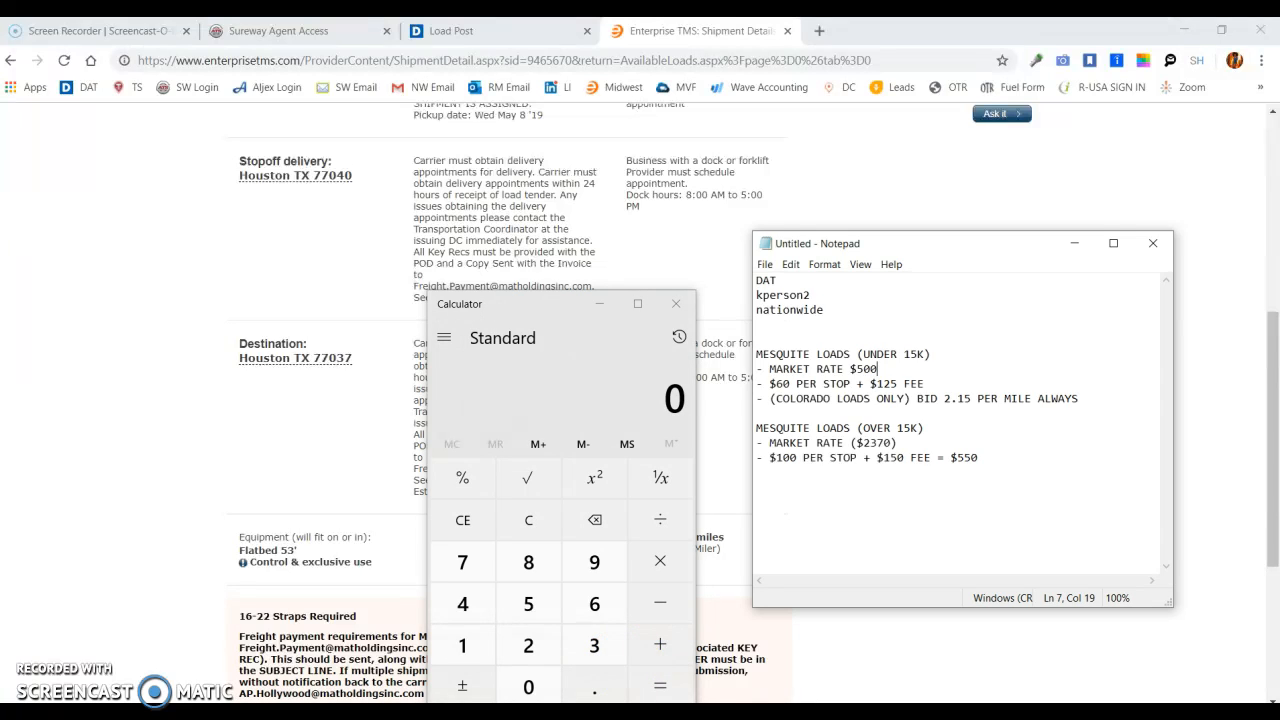
pyautogui.write('6/')
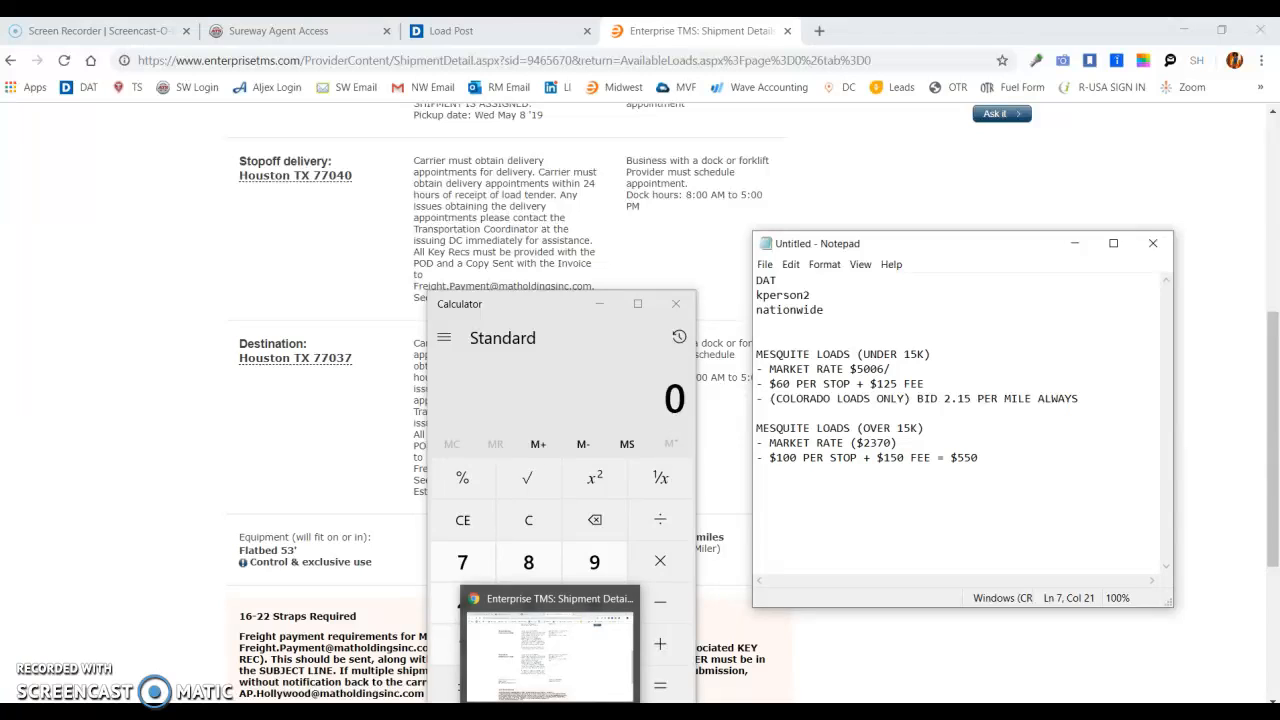
pyautogui.click(537, 385)
pyautogui.write('60/')
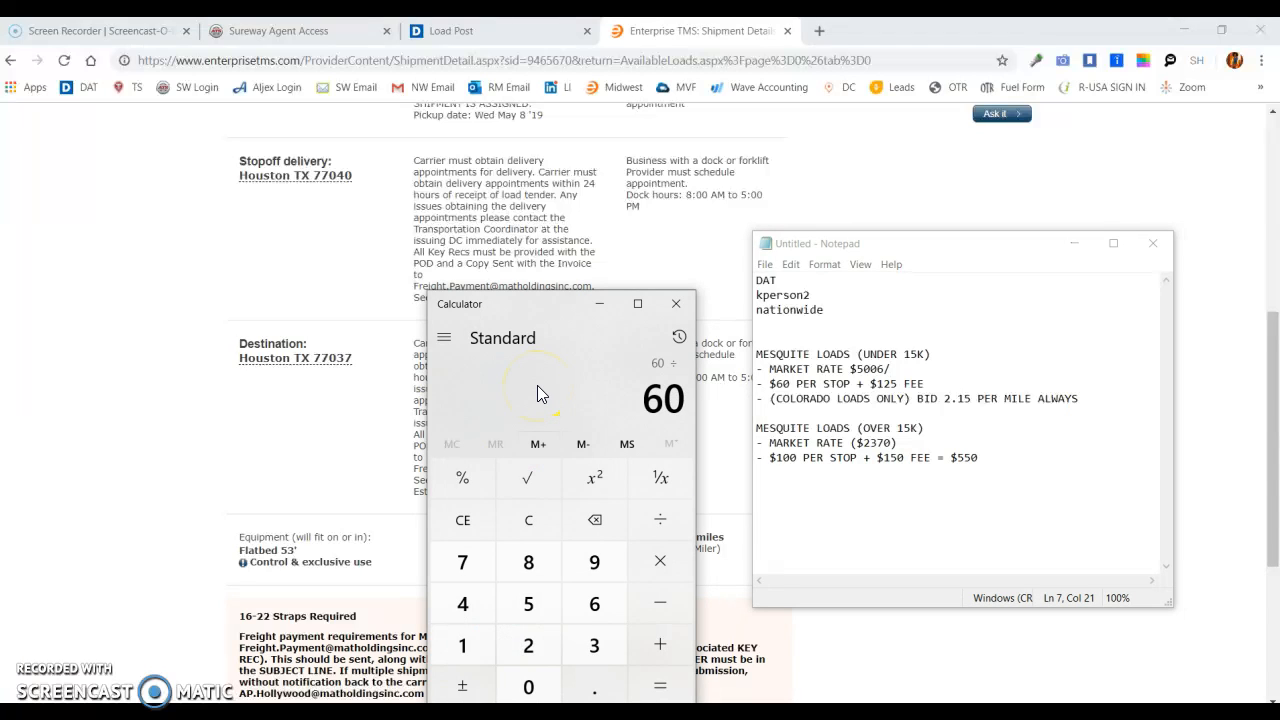
pyautogui.write('2')
pyautogui.press('Return')
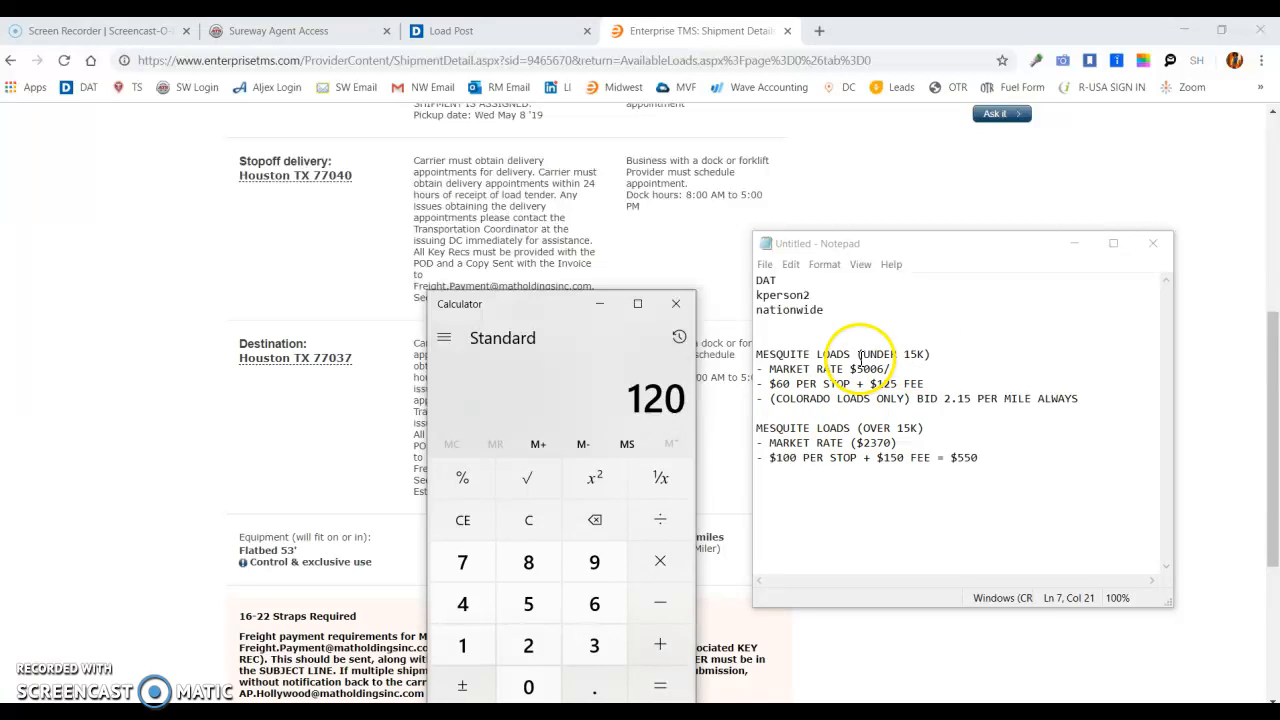
pyautogui.write('125')
pyautogui.press('Return')
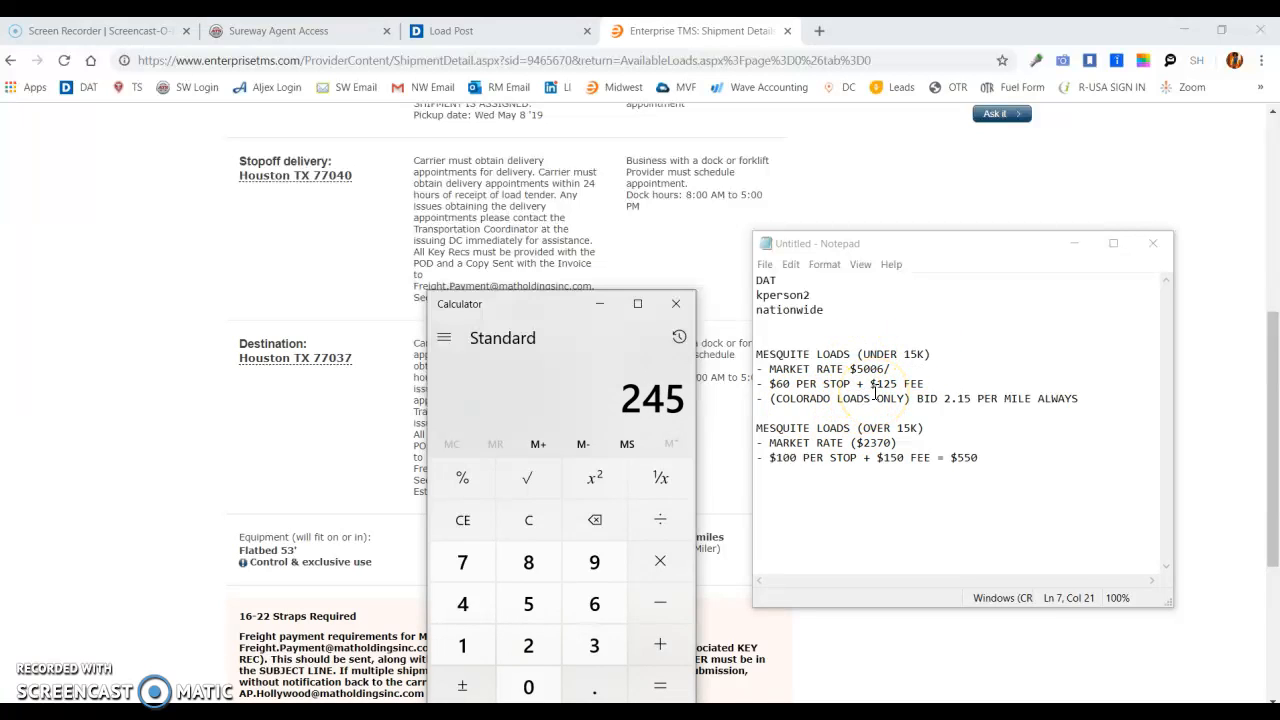
# - Append "$245" to the under-15K per-stop and fee line in Notepad and remove the stray "6/" from the market rate line
pyautogui.click(935, 382)
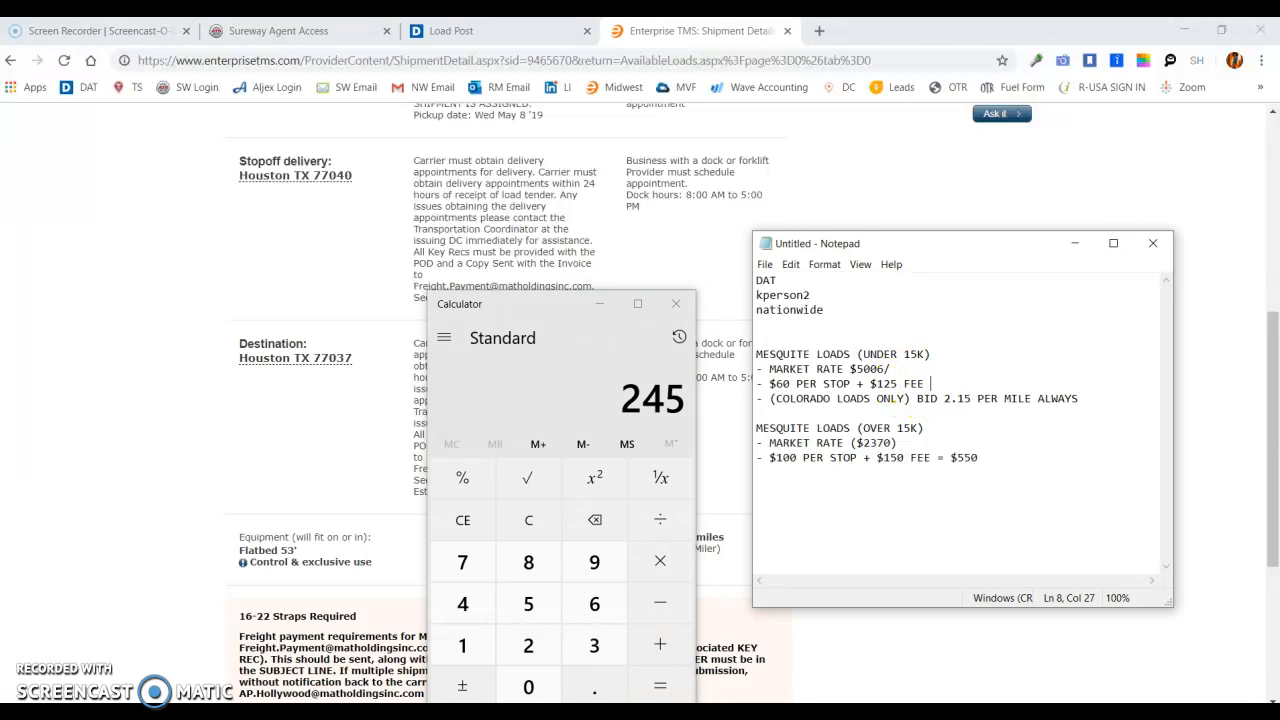
pyautogui.write('$245')
pyautogui.click(915, 372)
pyautogui.press('BackSpace')
pyautogui.press('BackSpace')
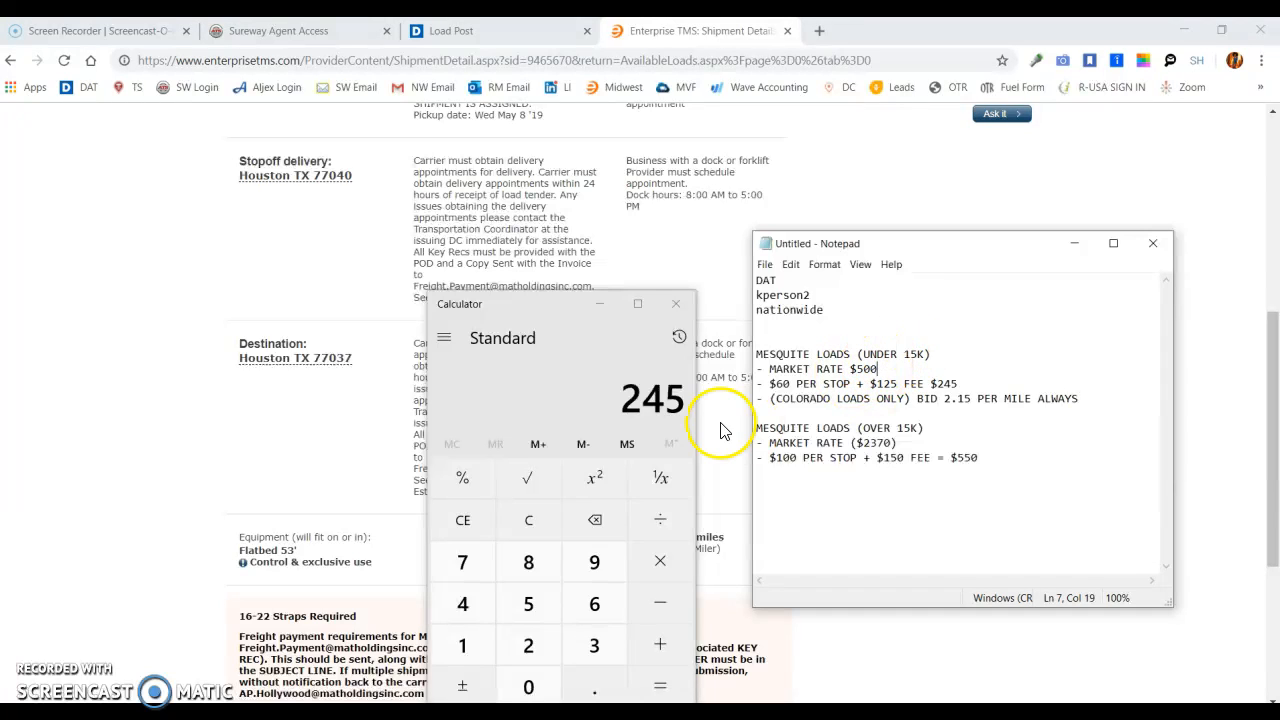
# - Add the 500 market rate to the 245 stop and fee charge in Calculator
pyautogui.click(557, 399)
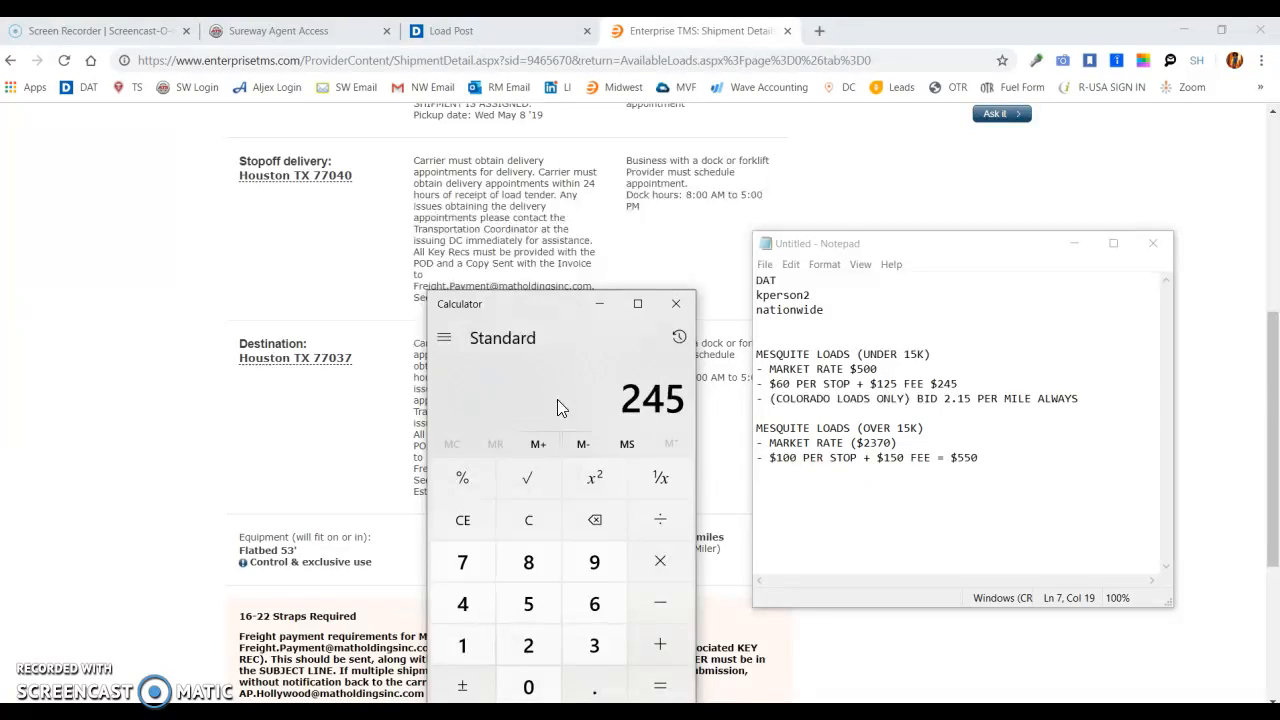
pyautogui.press('+')
pyautogui.write('500')
pyautogui.press('Return')
# - Start a quote for the Mesquite to Houston shipment in Enterprise TMS with an all-in total of 745 USD
pyautogui.click(1274, 254)
pyautogui.click(1274, 248)
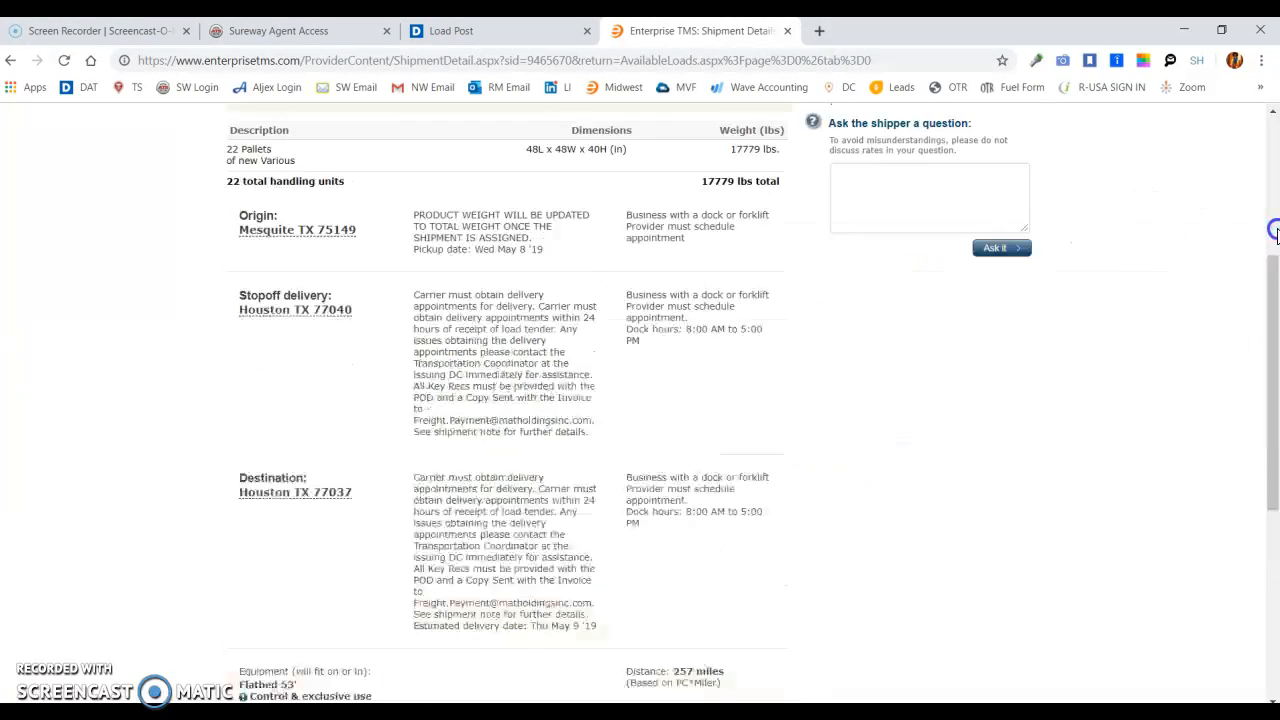
pyautogui.click(486, 288)
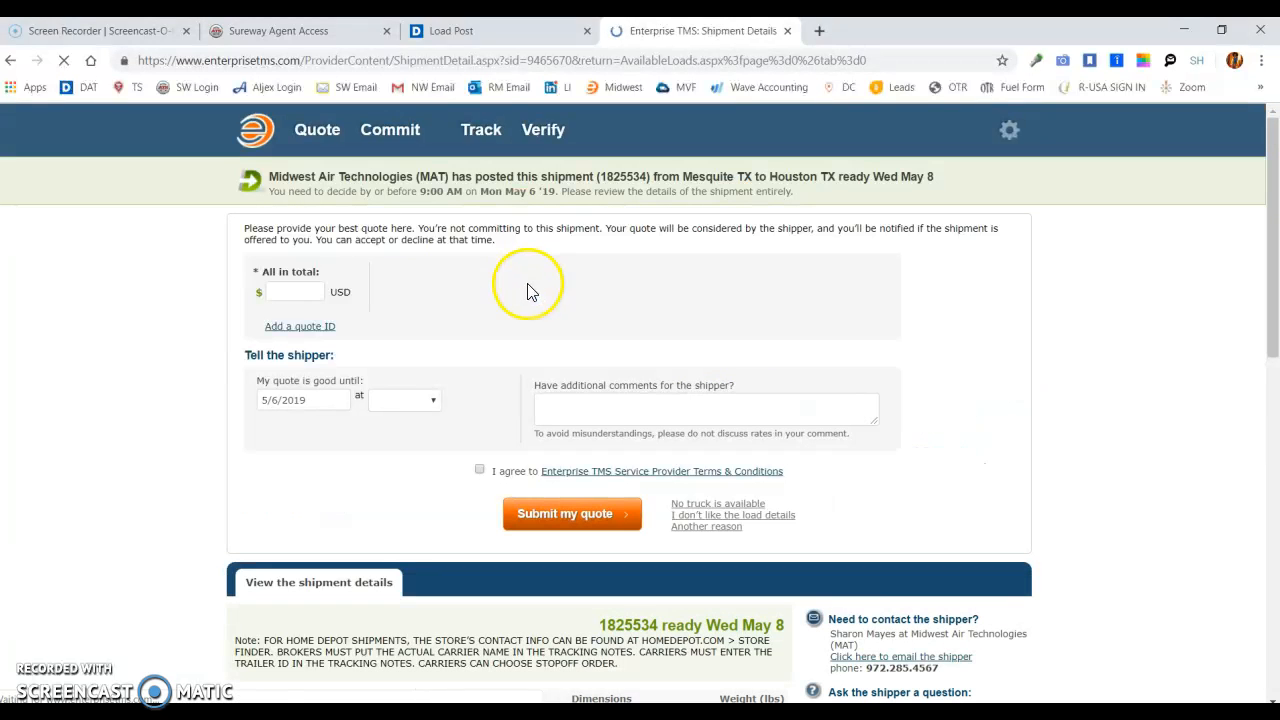
pyautogui.click(298, 292)
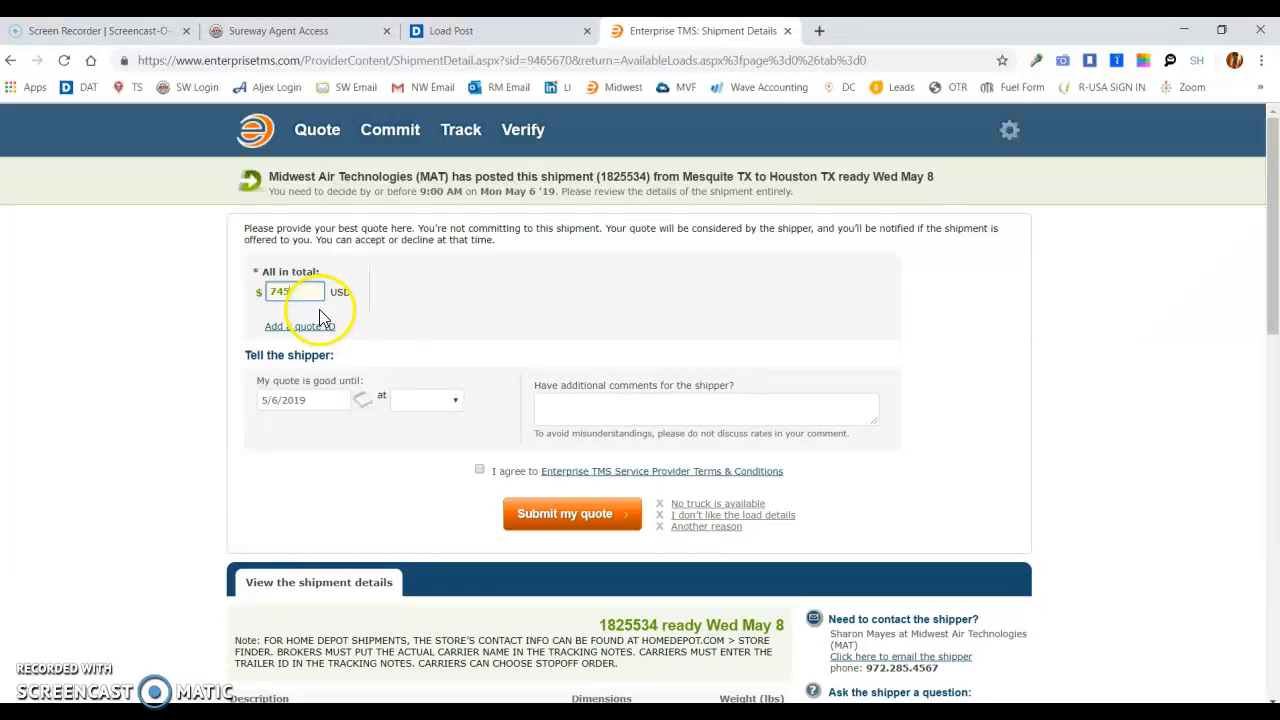
# - Set the quote to be good until 05/08/2019 at 4:00 PM and agree to the service provider terms and conditions
pyautogui.click(316, 400)
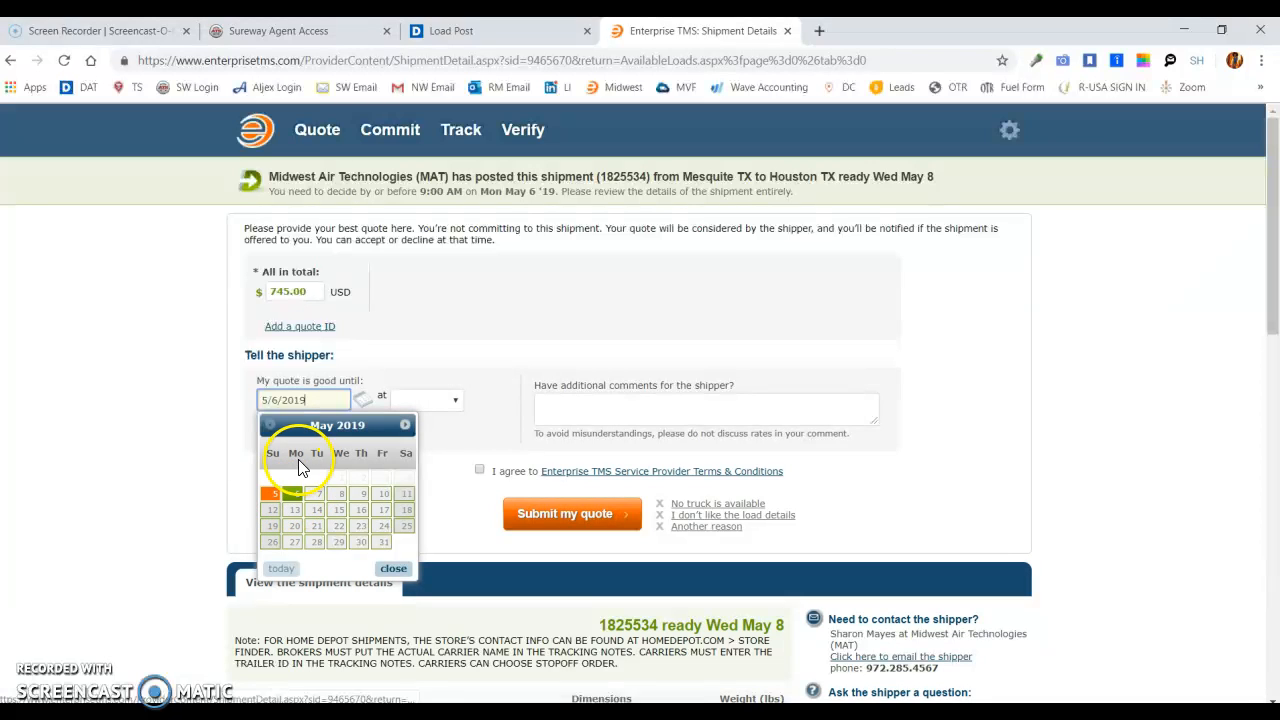
pyautogui.click(341, 495)
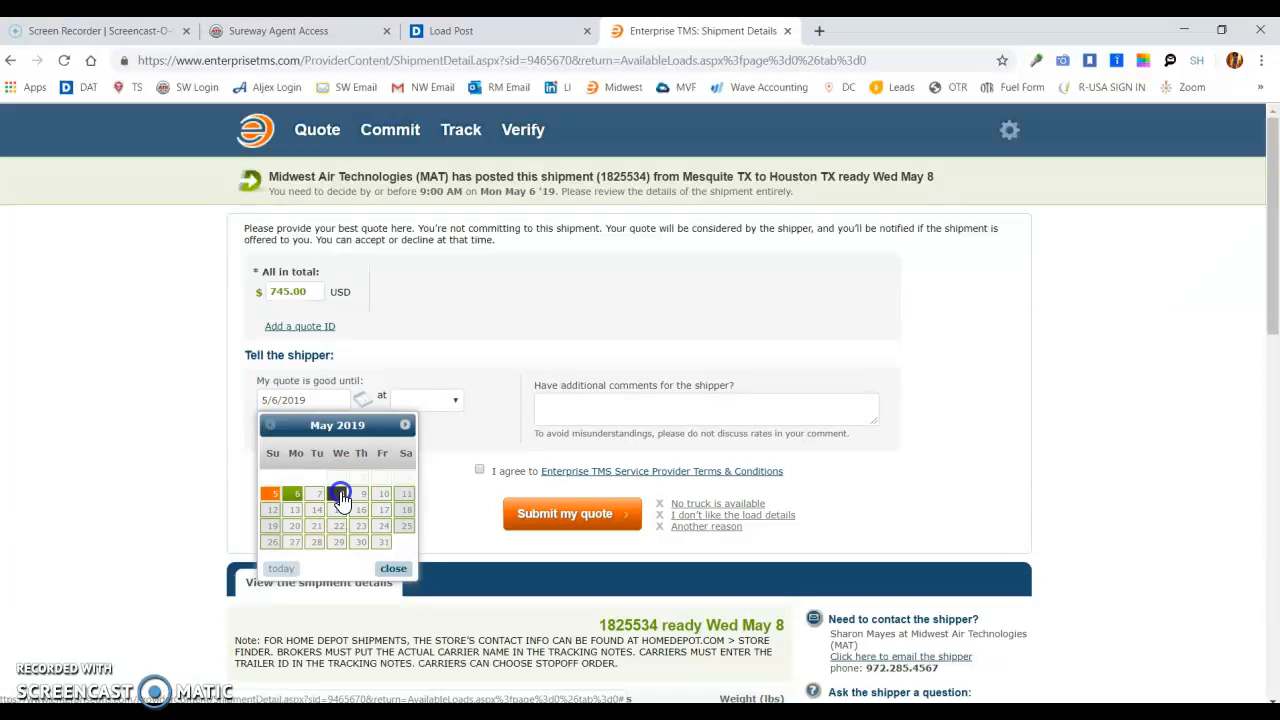
pyautogui.click(428, 400)
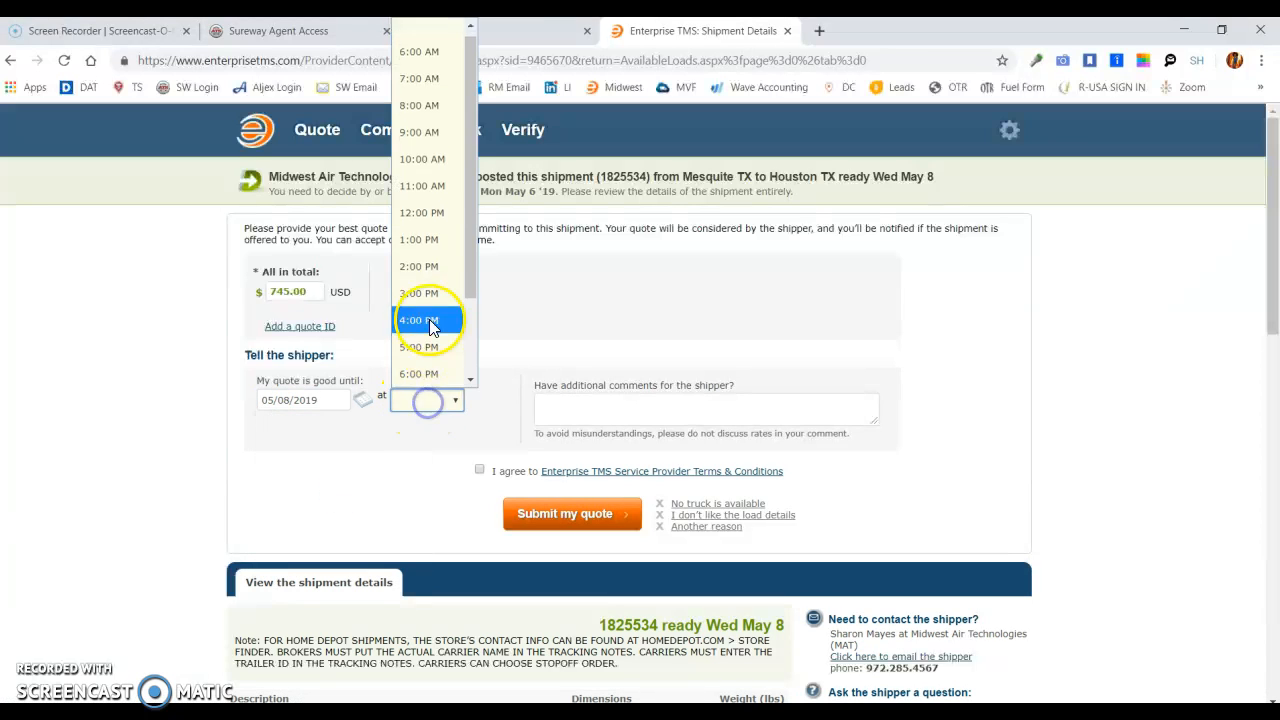
pyautogui.click(429, 321)
pyautogui.click(480, 471)
pyautogui.click(567, 524)
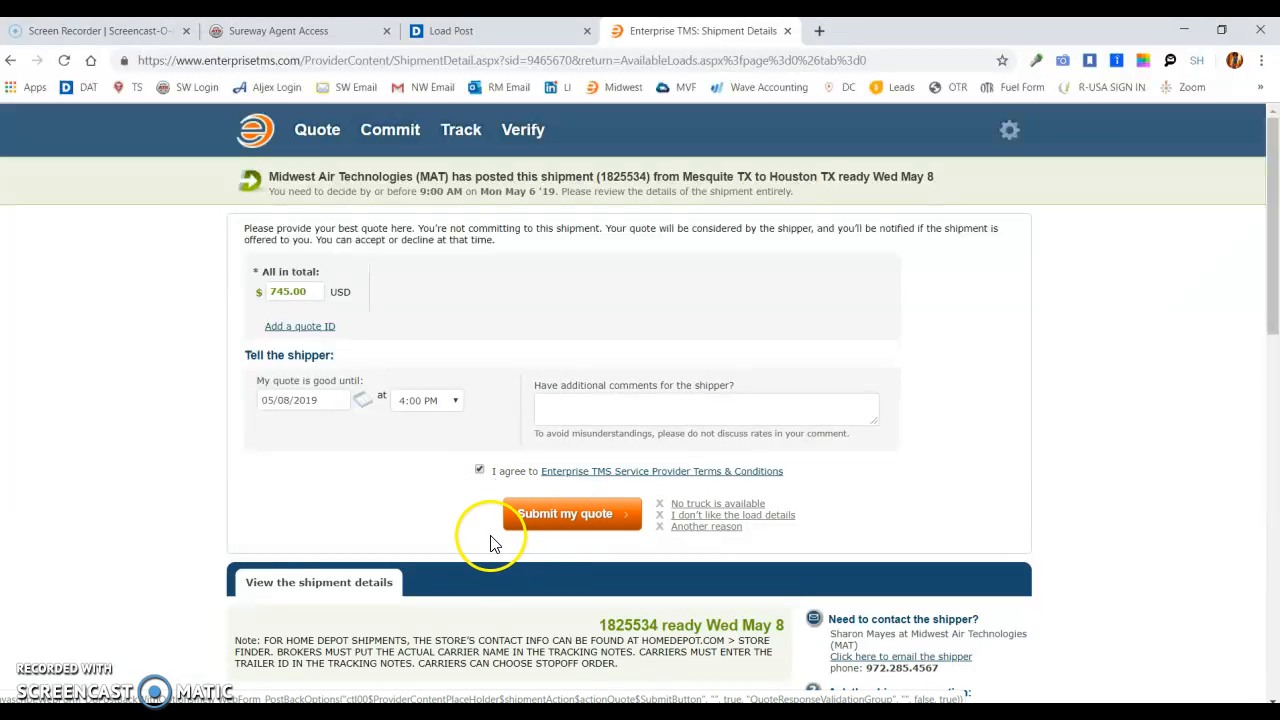
# - Return to the available shipments list and compare it with the Notepad pricing rules and the DAT rate for Houston
pyautogui.click(305, 148)
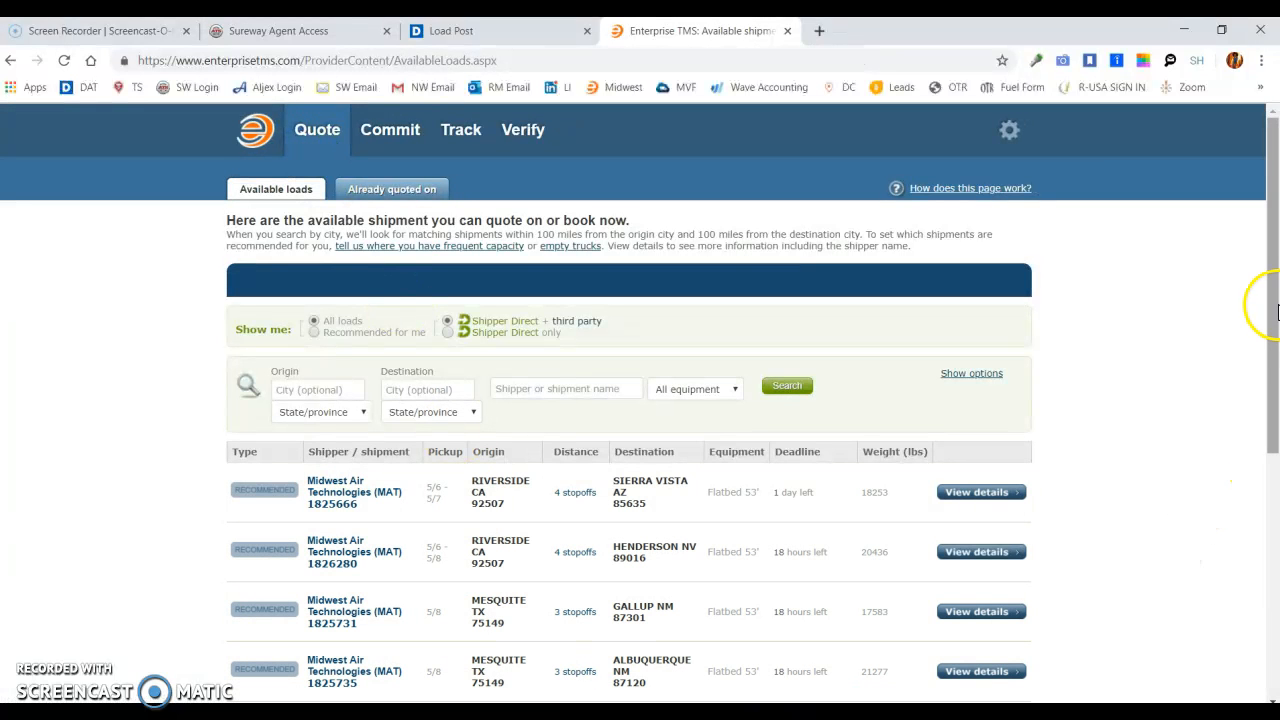
pyautogui.moveTo(1273, 310); pyautogui.dragTo(1273, 456)
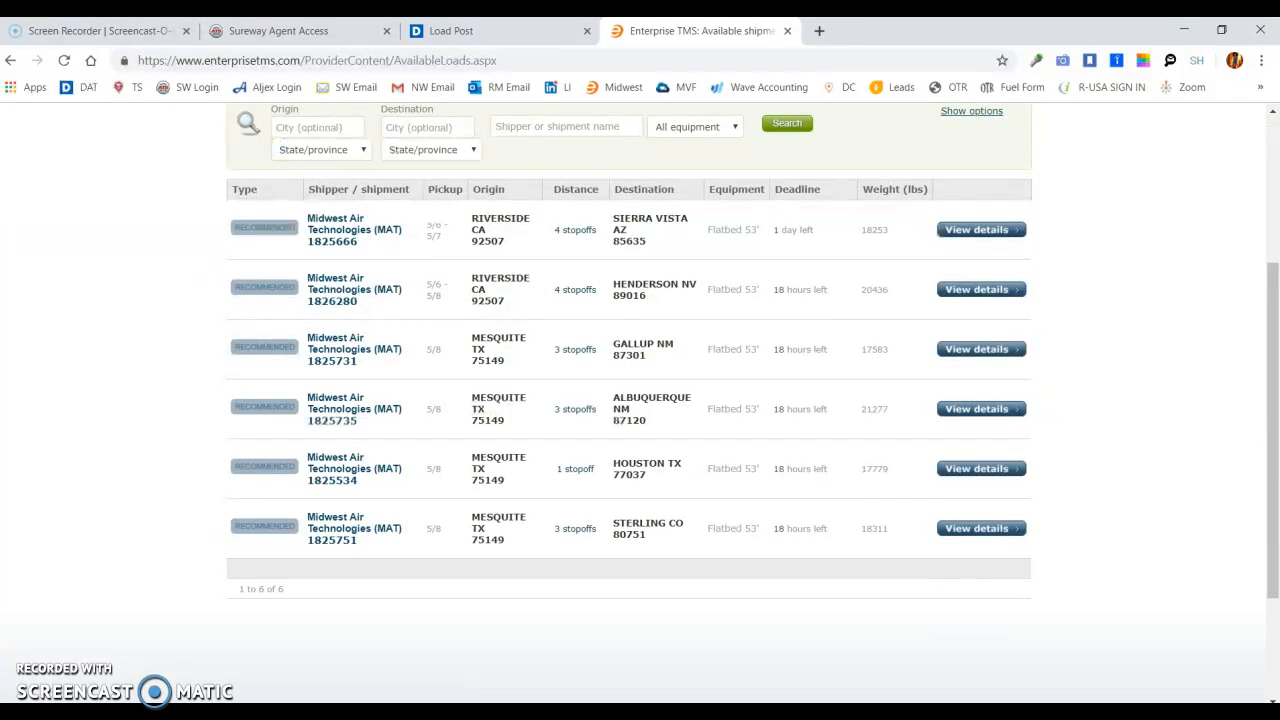
pyautogui.hotkey('alt', 'Tab')
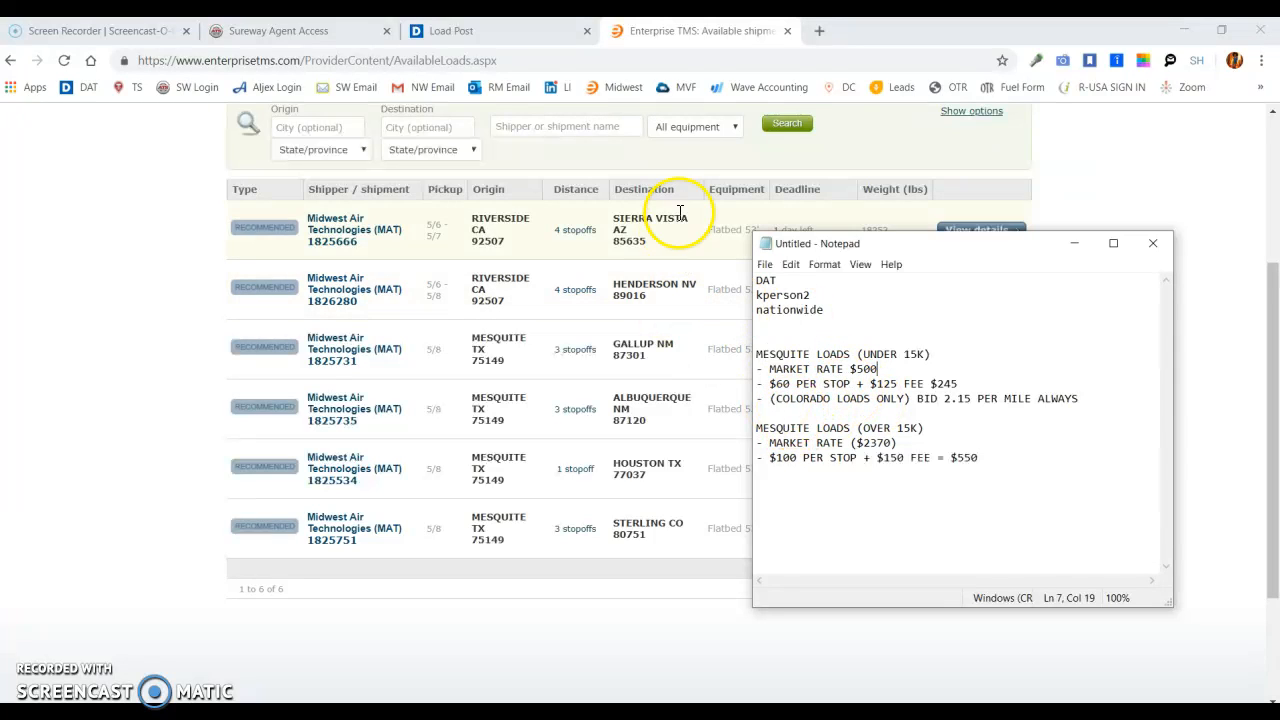
pyautogui.click(468, 30)
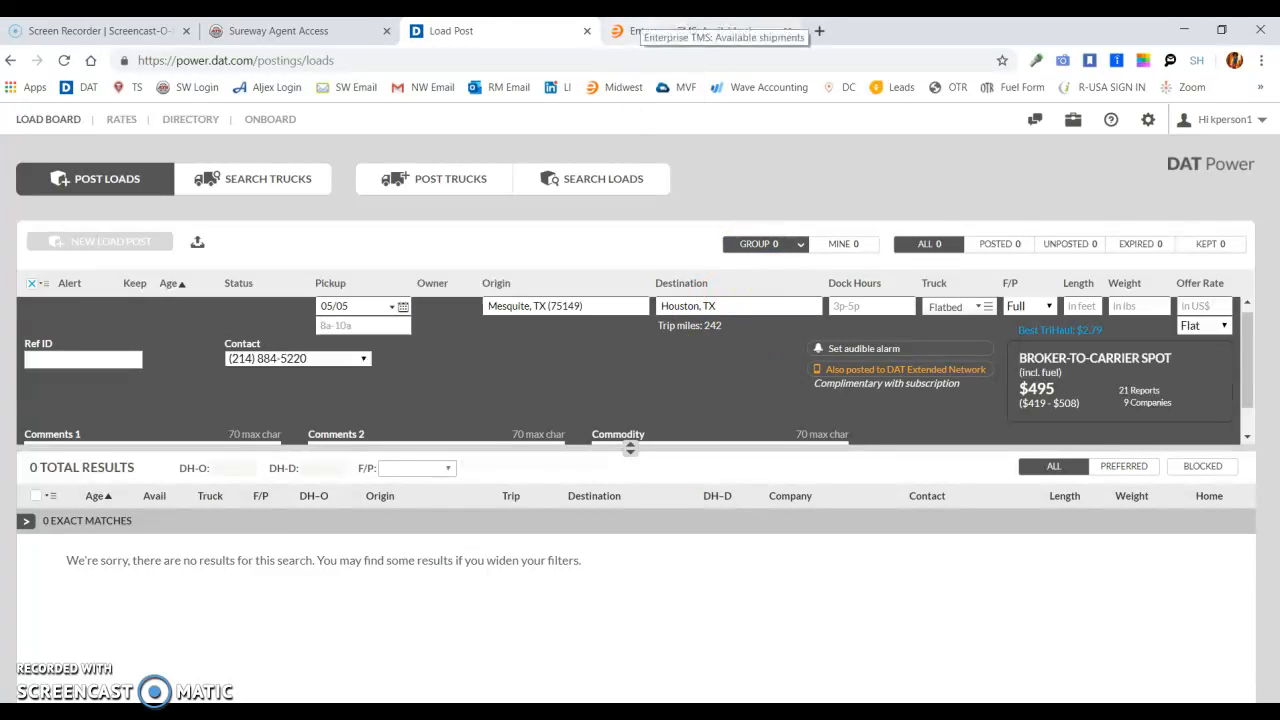
pyautogui.click(645, 32)
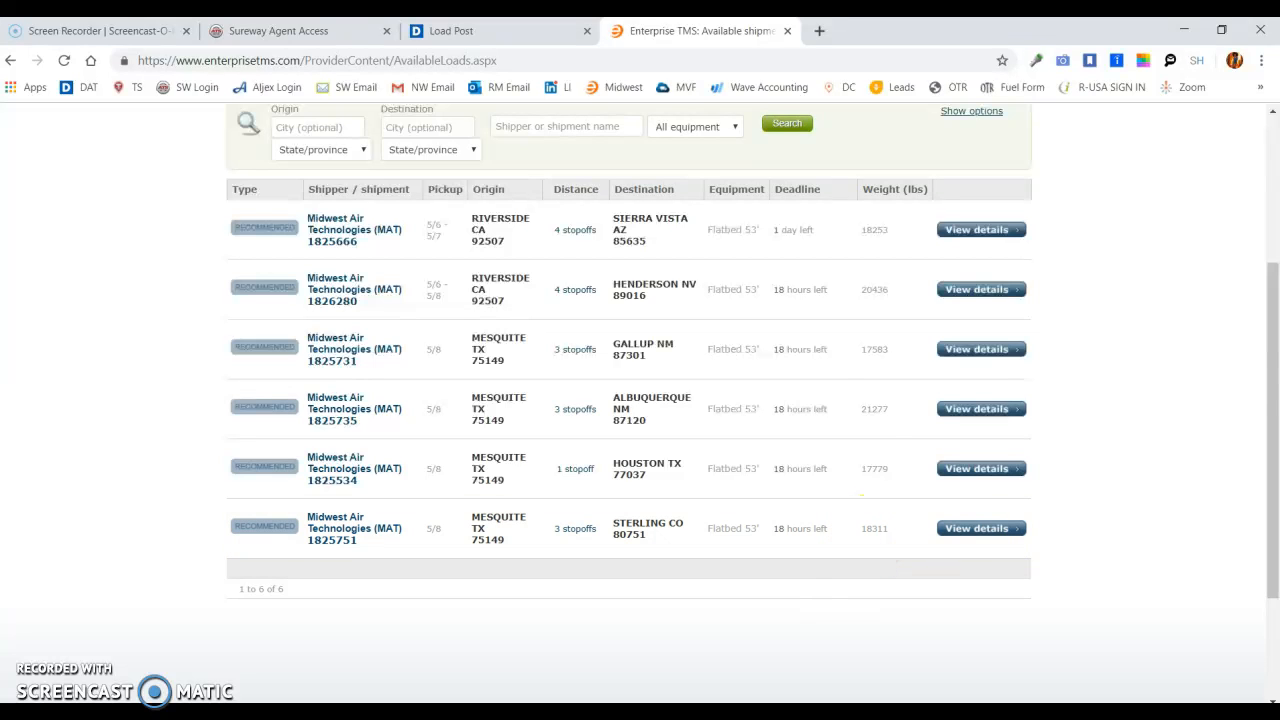
# - Review the Notepad pricing rules beside the shipments list, including the Colorado-only bid of 2.15 per mile
pyautogui.hotkey('alt', 'Tab')
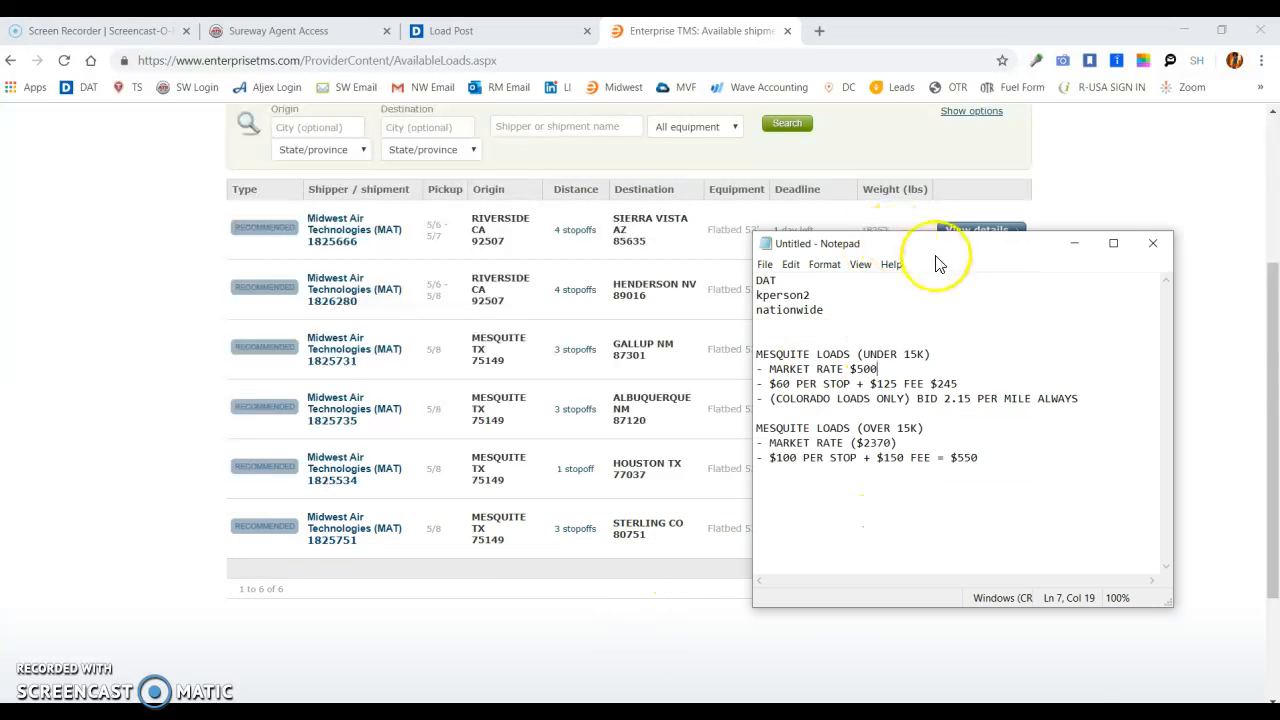
pyautogui.moveTo(937, 262); pyautogui.dragTo(609, 292)
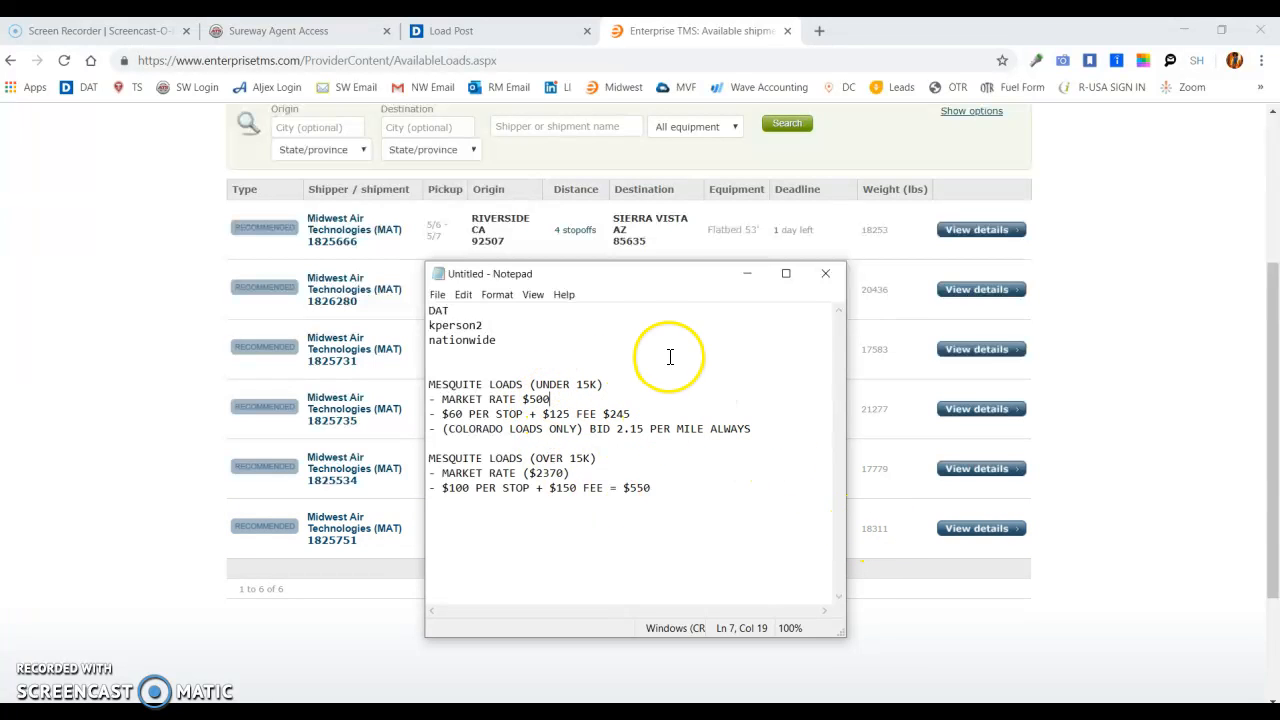
pyautogui.moveTo(634, 286); pyautogui.dragTo(1045, 250)
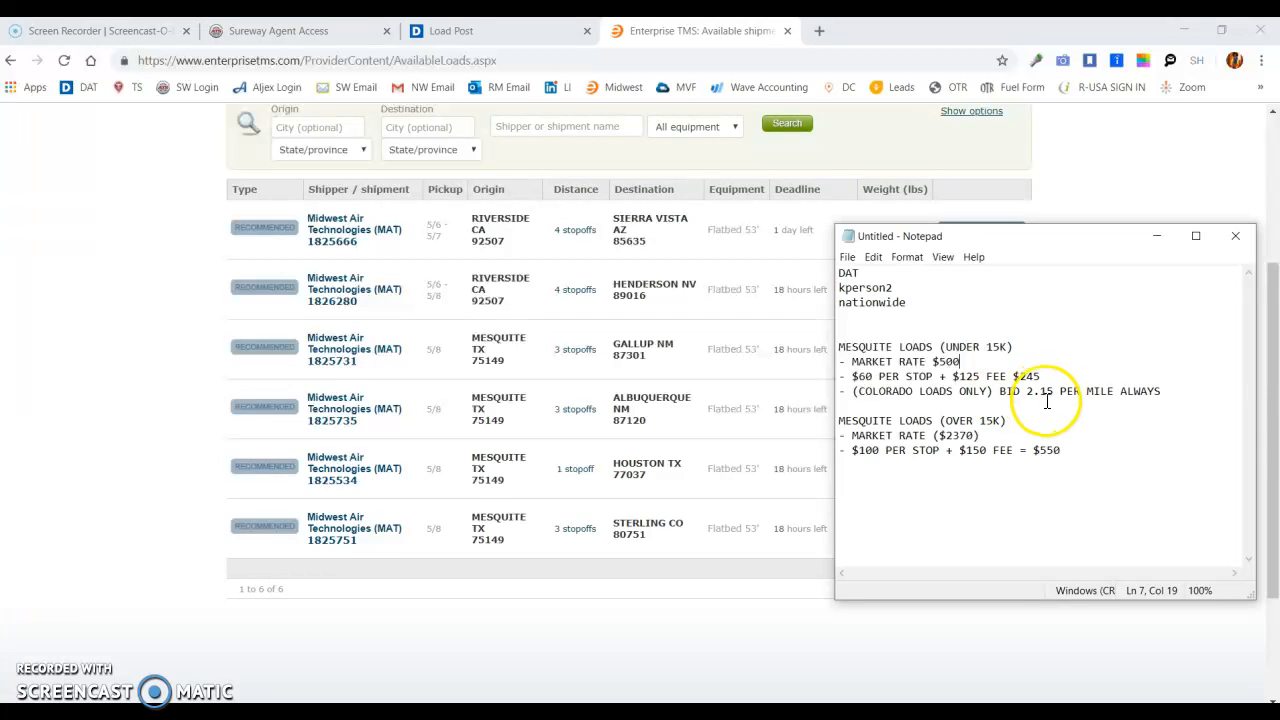
pyautogui.moveTo(1120, 391); pyautogui.dragTo(1136, 390)
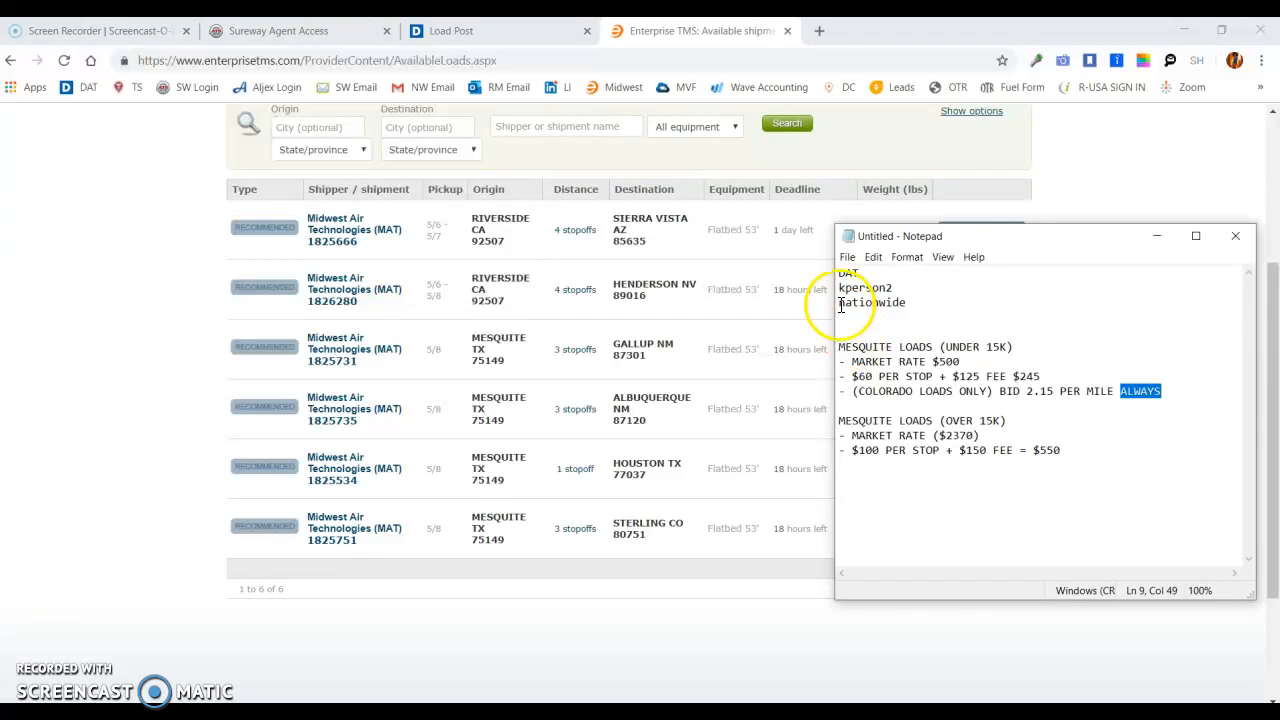
pyautogui.moveTo(840, 273); pyautogui.dragTo(1146, 462)
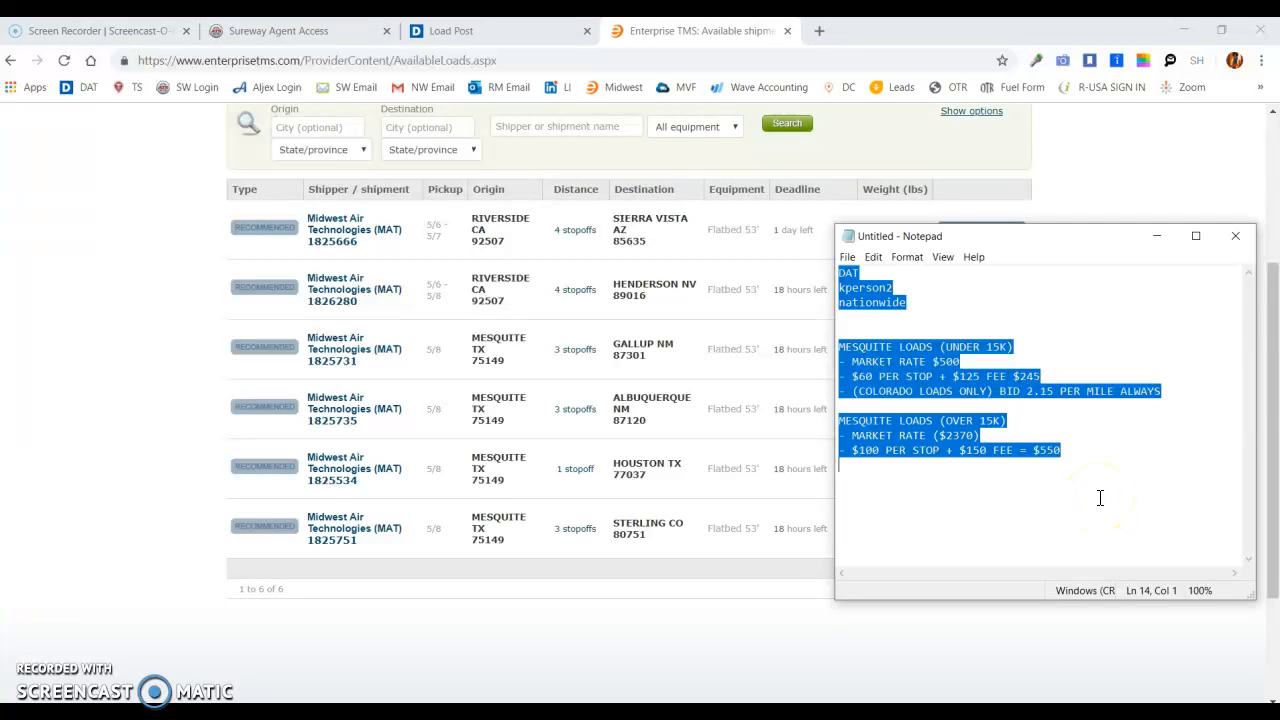
pyautogui.click(922, 486)
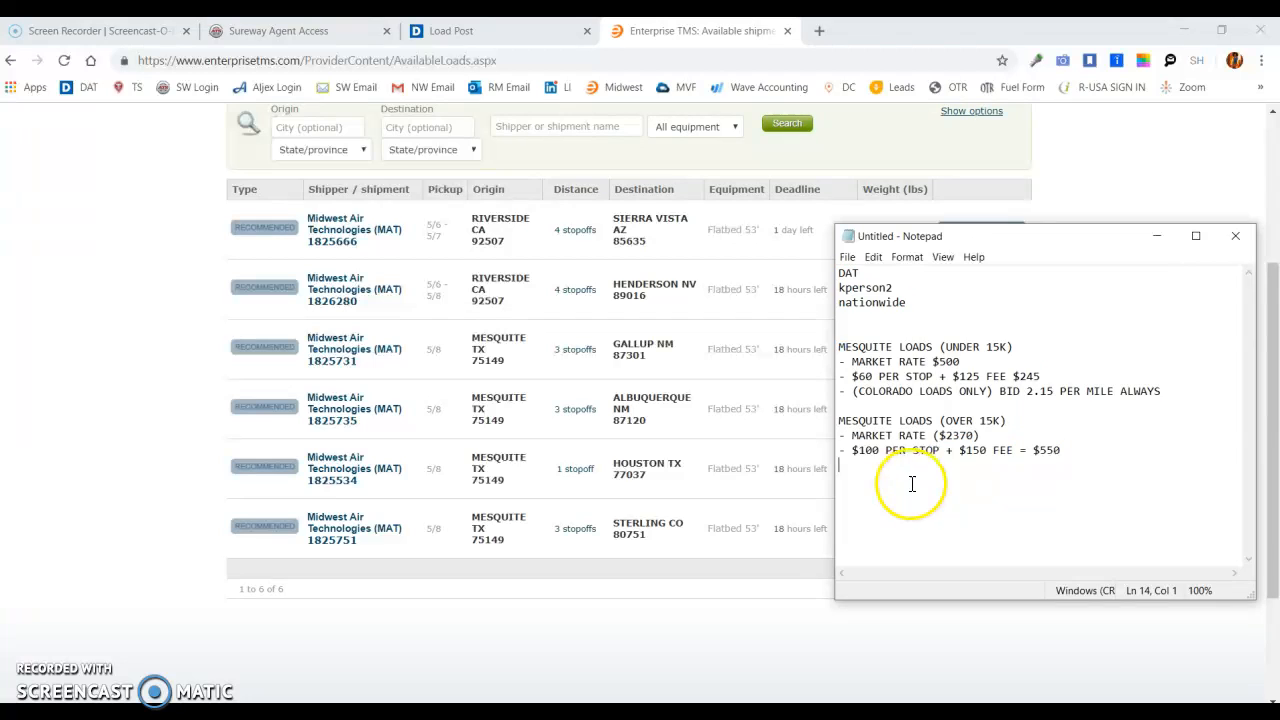